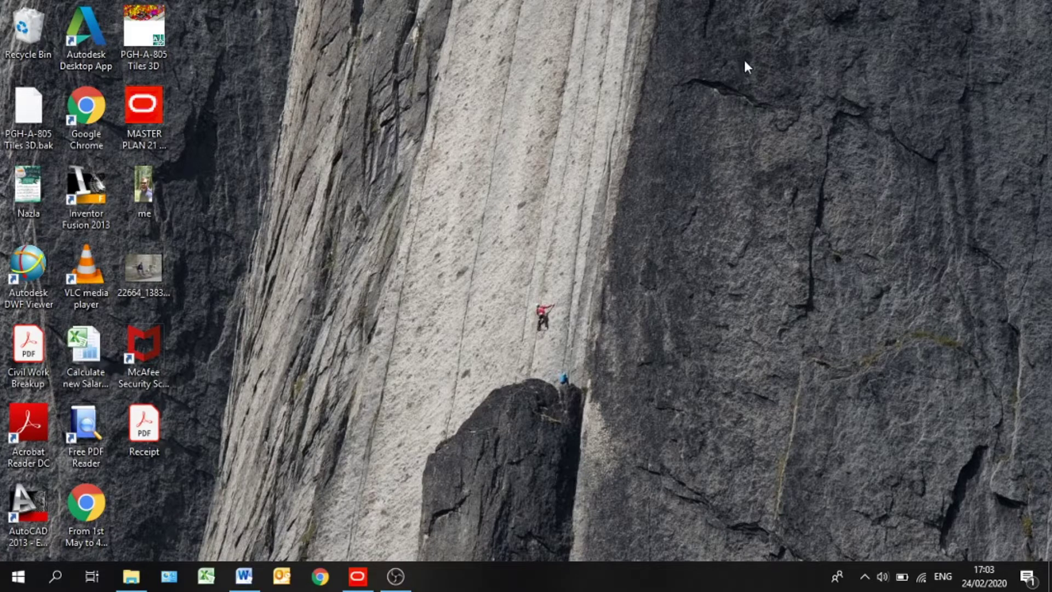
pyautogui.rightClick(557, 142)
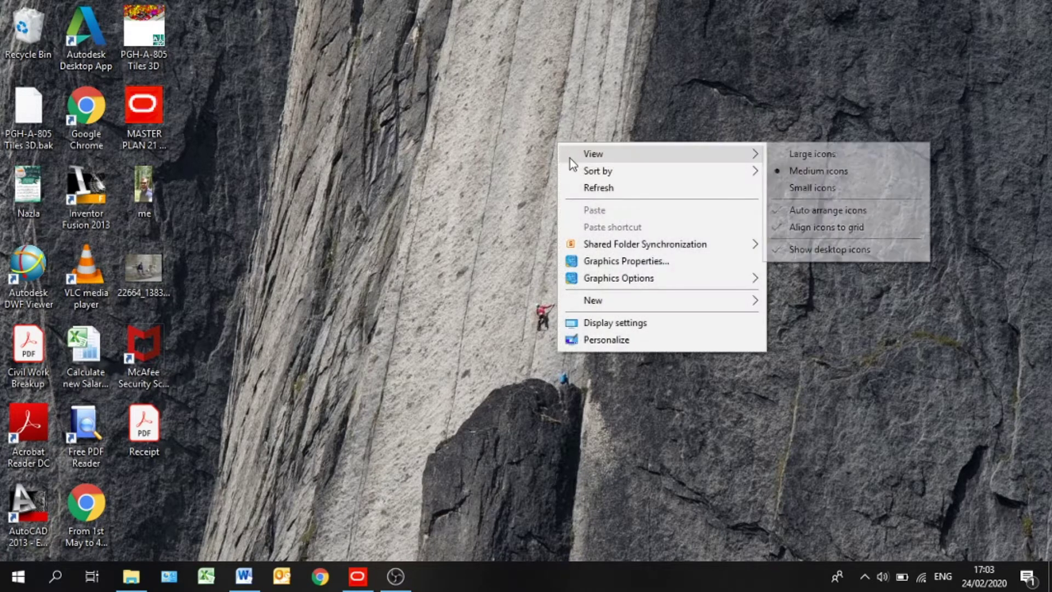
pyautogui.click(577, 187)
pyautogui.rightClick(569, 159)
pyautogui.click(600, 204)
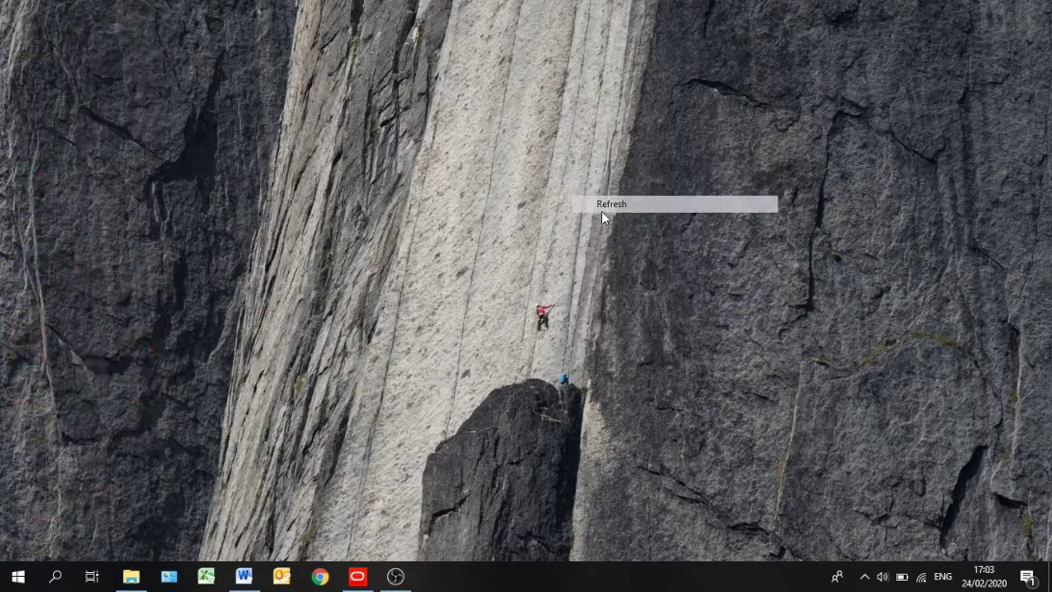
pyautogui.rightClick(578, 186)
pyautogui.click(609, 230)
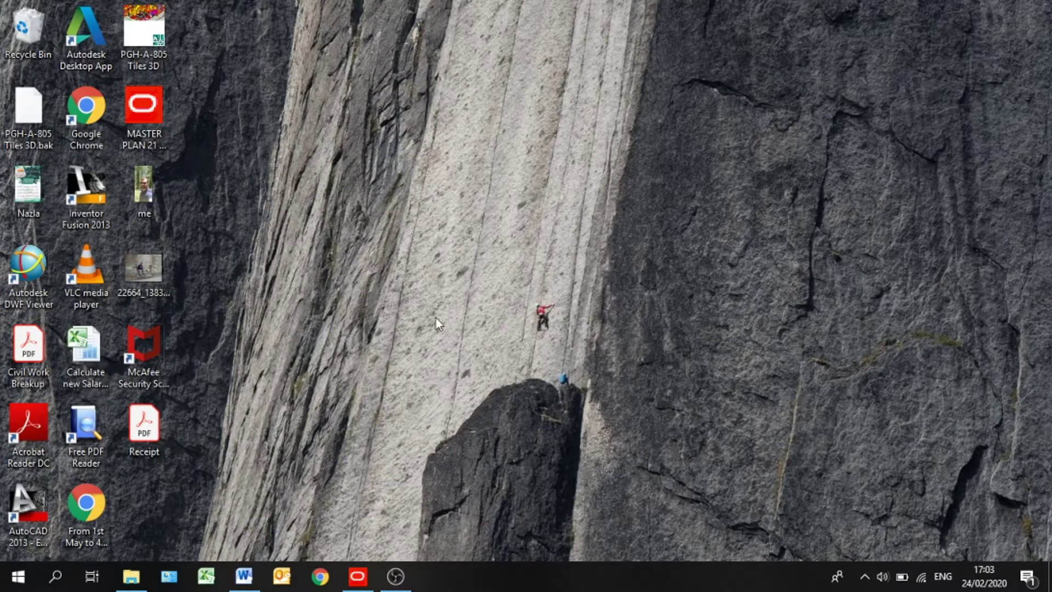
# - Switch to the Word document and review the Lesson # 16 outline on ellipse commands, then minimize it
pyautogui.click(244, 576)
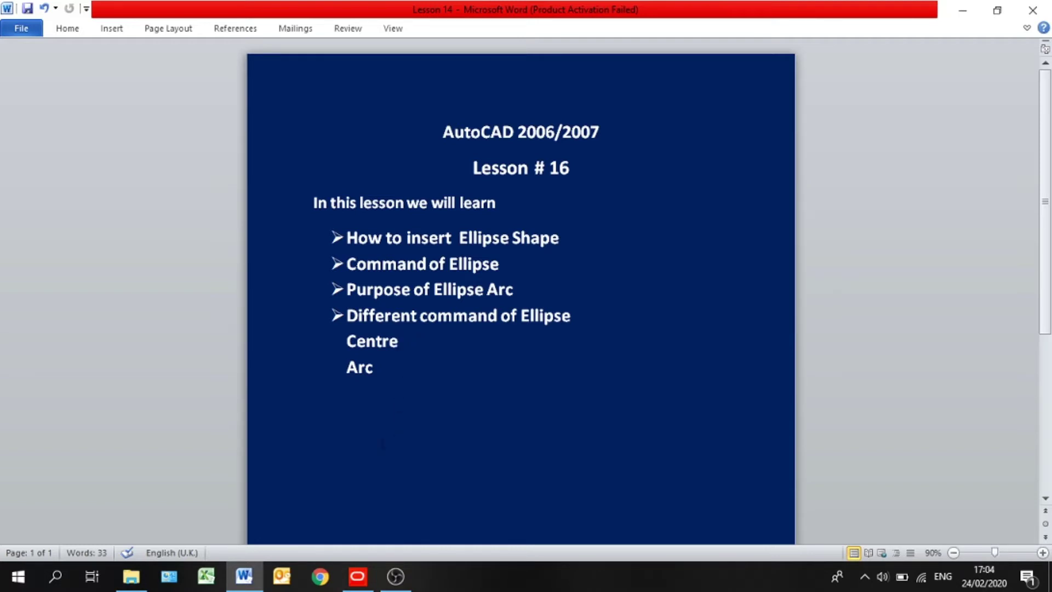
pyautogui.click(244, 586)
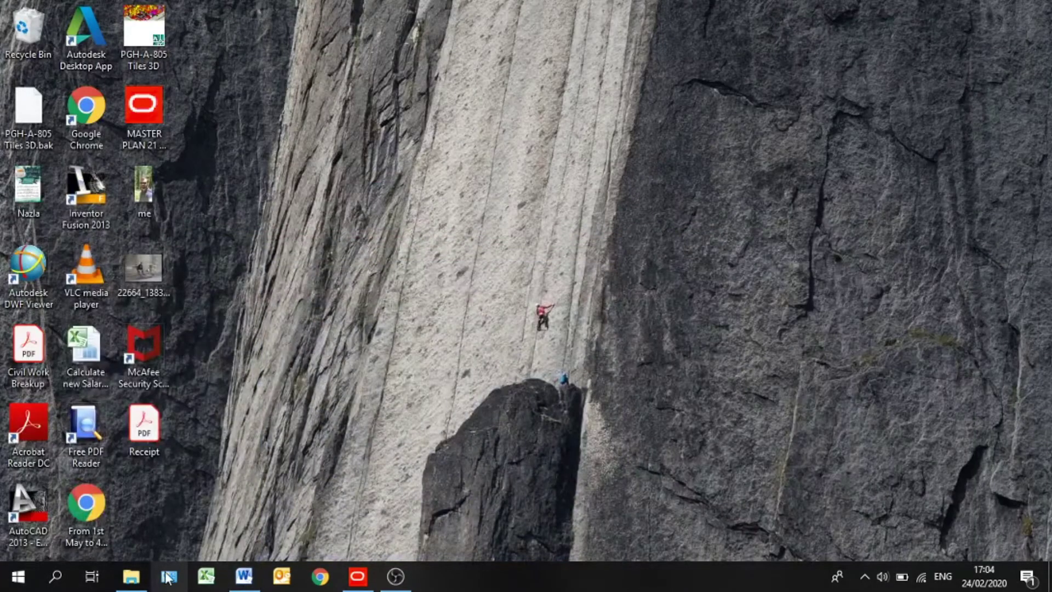
# - Search Windows for "aut" and launch AutoCAD 2007
pyautogui.click(73, 585)
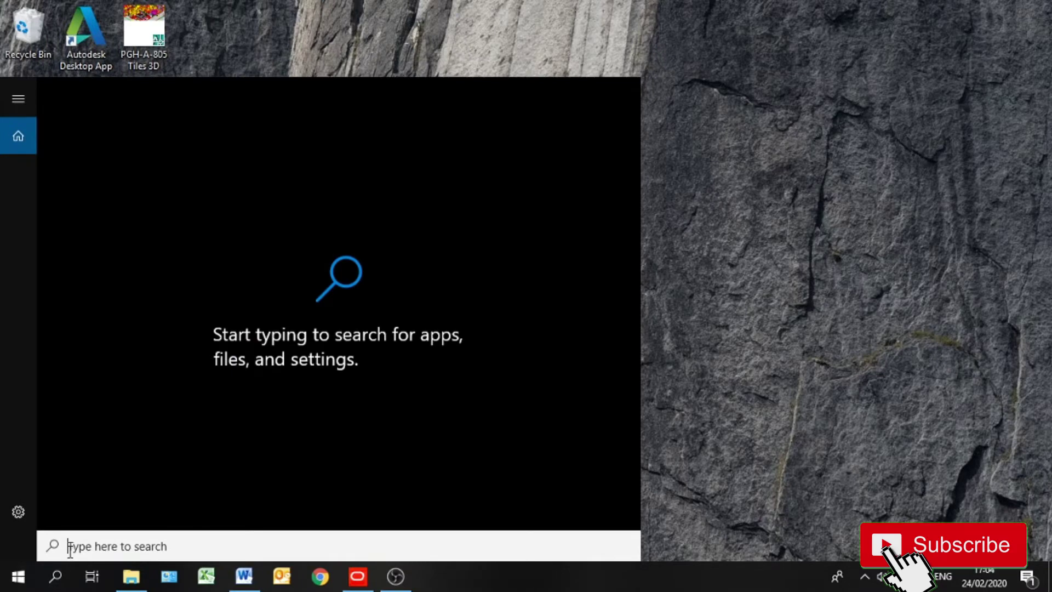
pyautogui.write('aut')
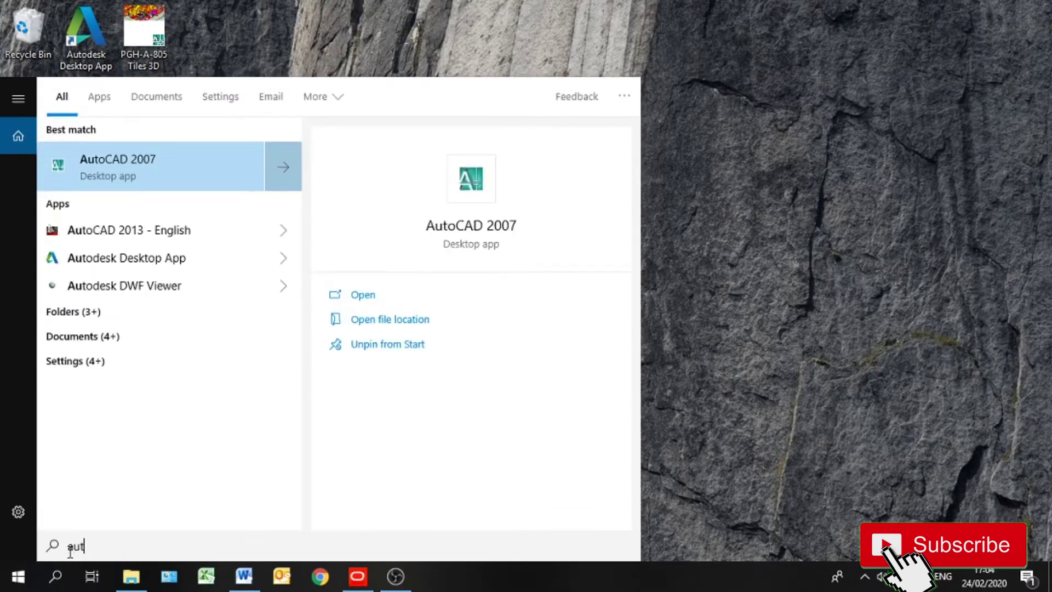
pyautogui.press('Return')
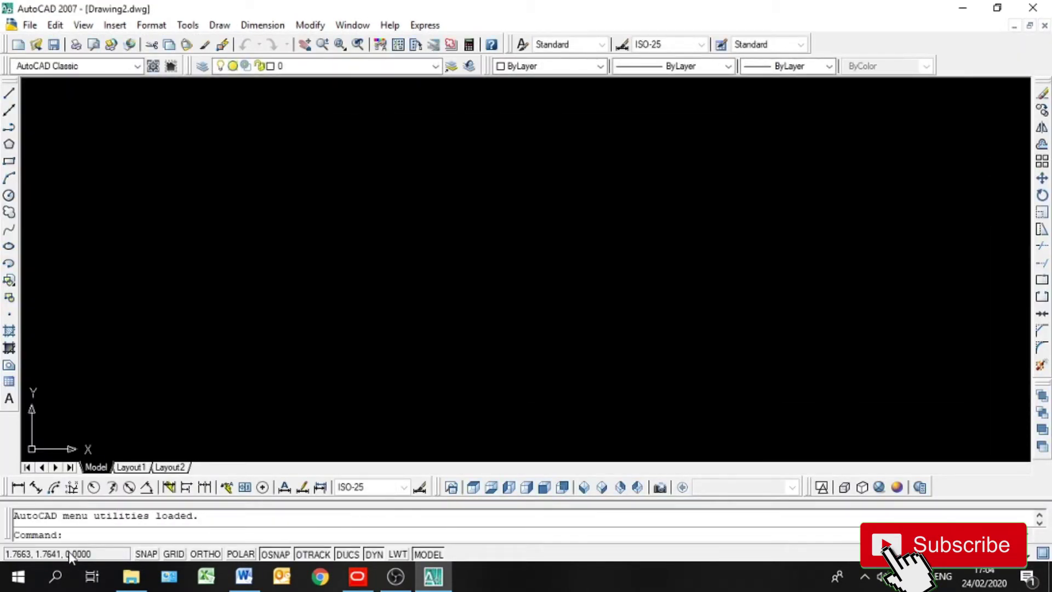
# - Set the drawing units to Architectural length with 0'-0" precision and the insertion scale to Inches
pyautogui.write('un')
pyautogui.press('Return')
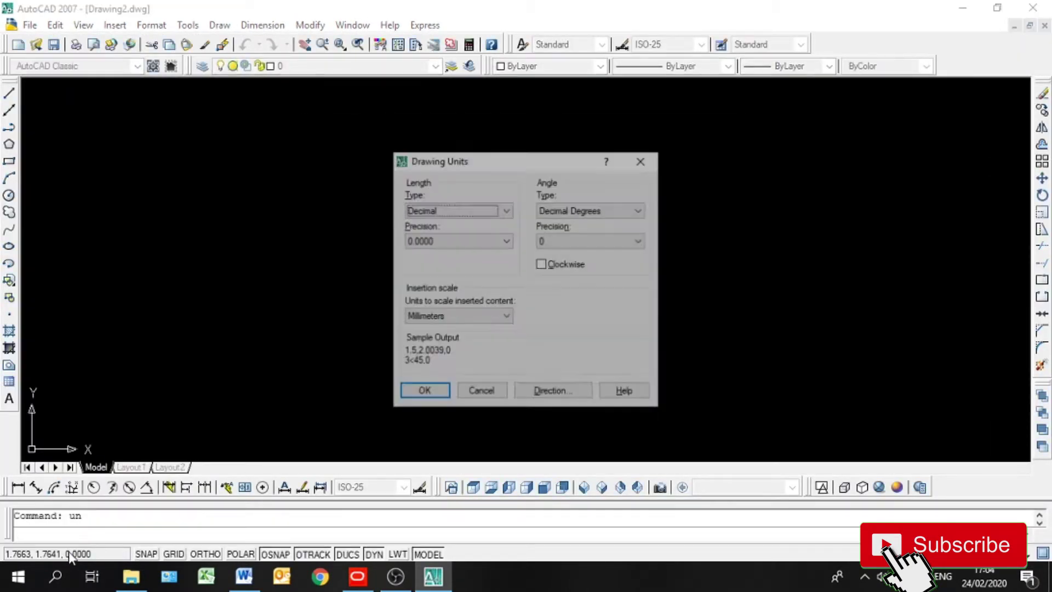
pyautogui.click(463, 211)
pyautogui.click(438, 222)
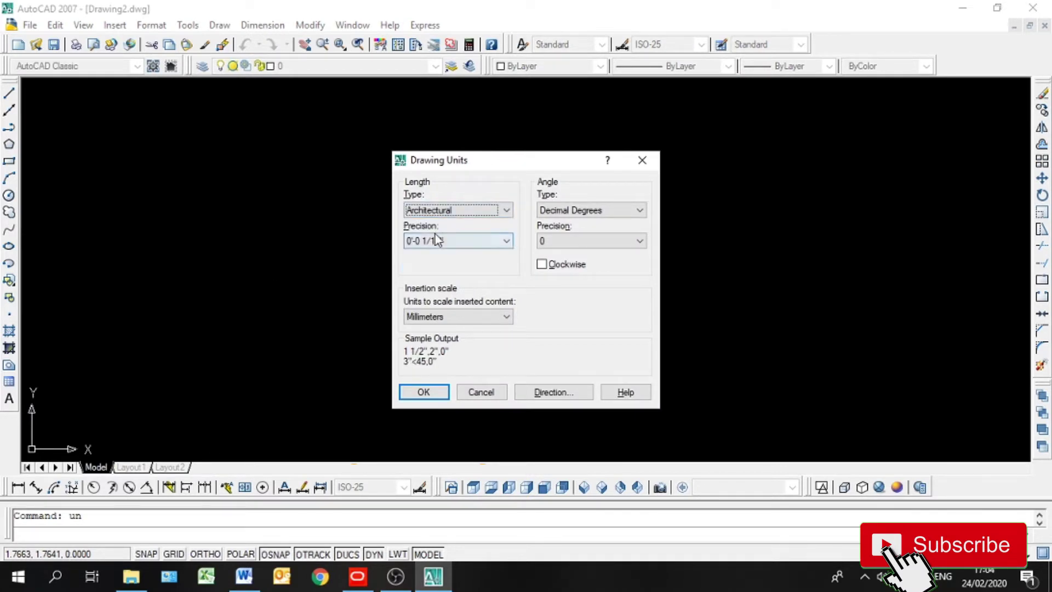
pyautogui.click(436, 240)
pyautogui.click(427, 253)
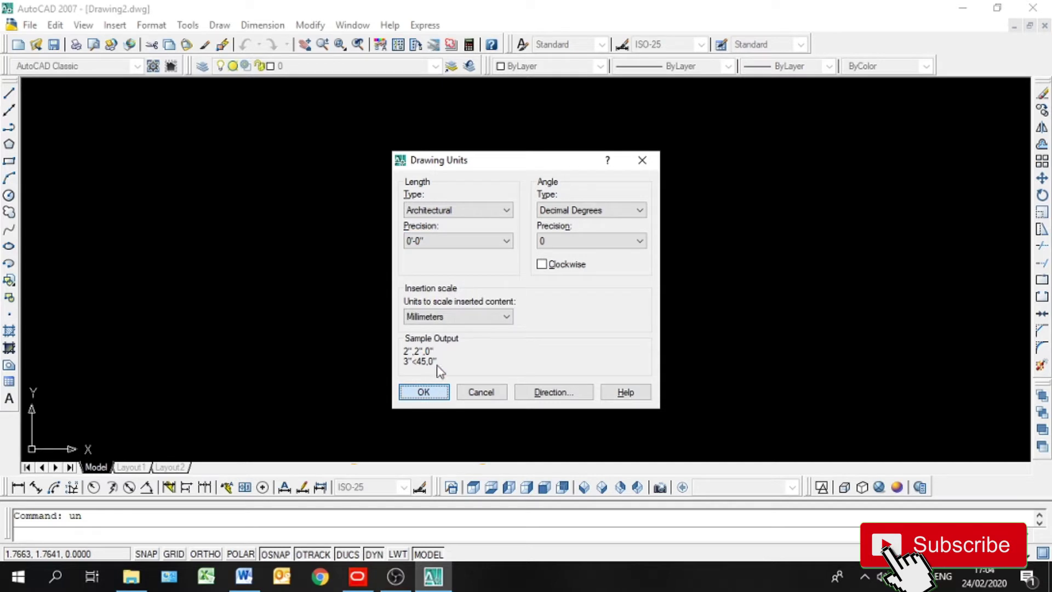
pyautogui.click(445, 315)
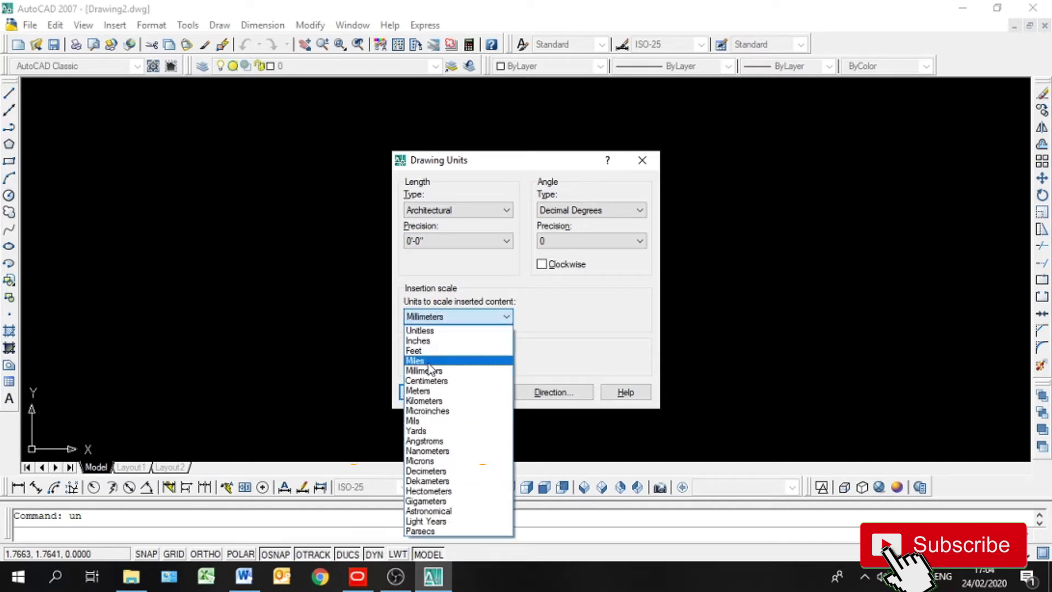
pyautogui.click(419, 340)
pyautogui.click(422, 392)
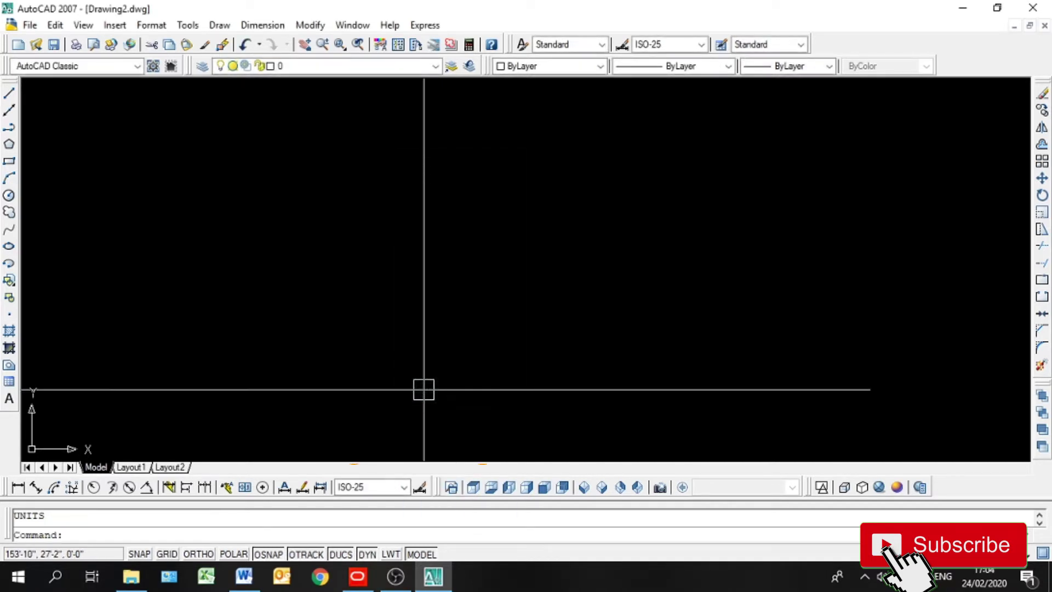
# - Modify the ISO-25 dimension style's primary units to Architectural with 0'-0" precision and set the style current
pyautogui.write('d')
pyautogui.press('Return')
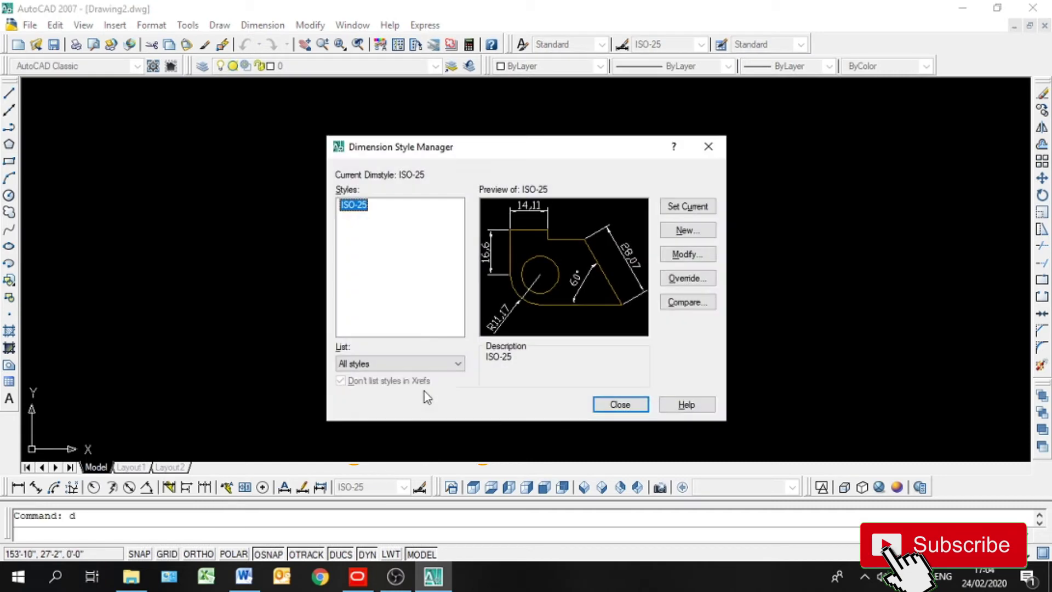
pyautogui.click(688, 258)
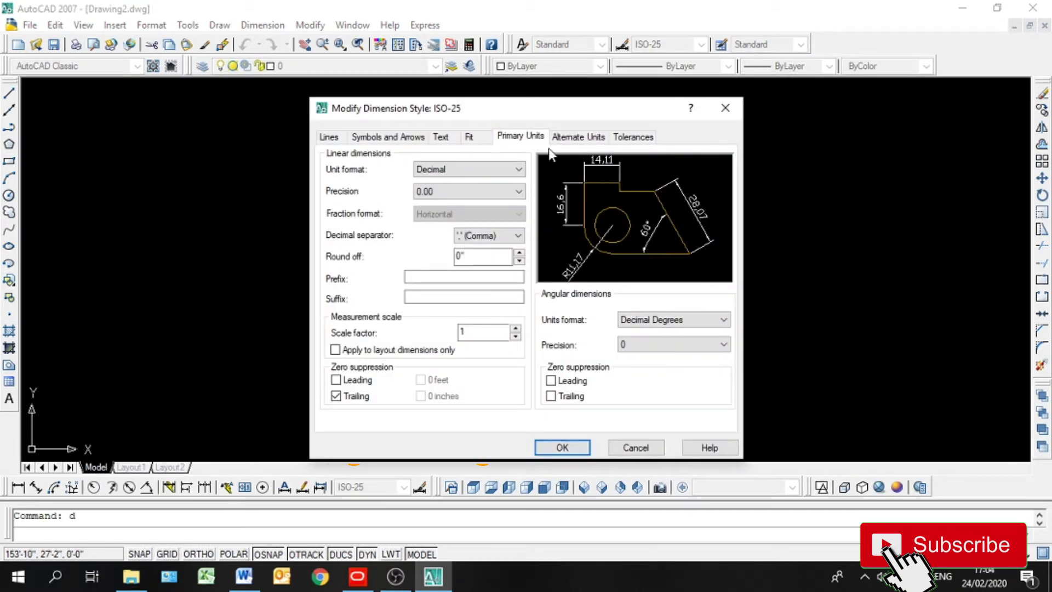
pyautogui.click(509, 171)
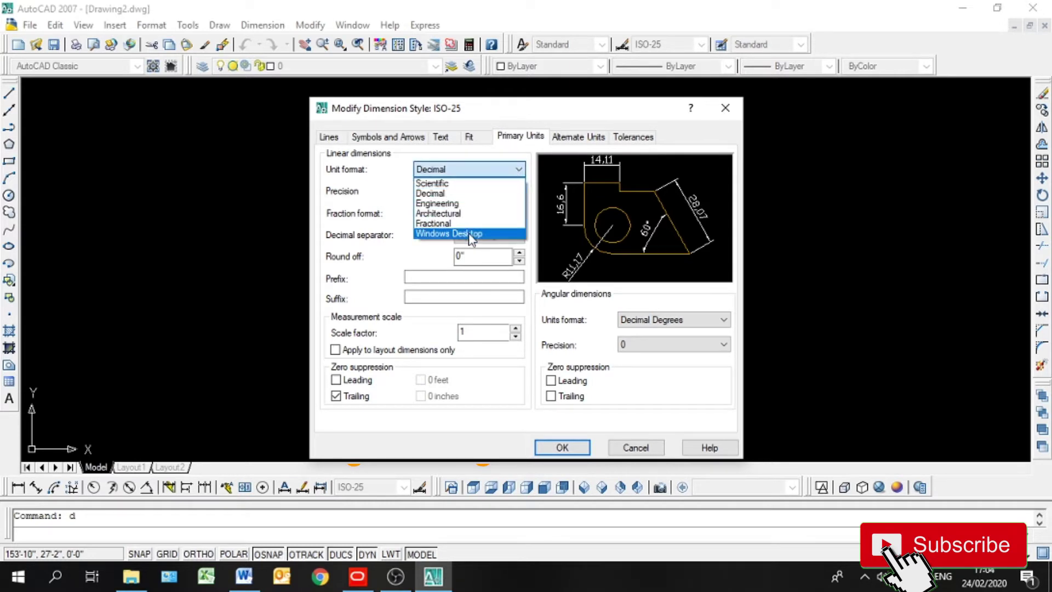
pyautogui.click(475, 213)
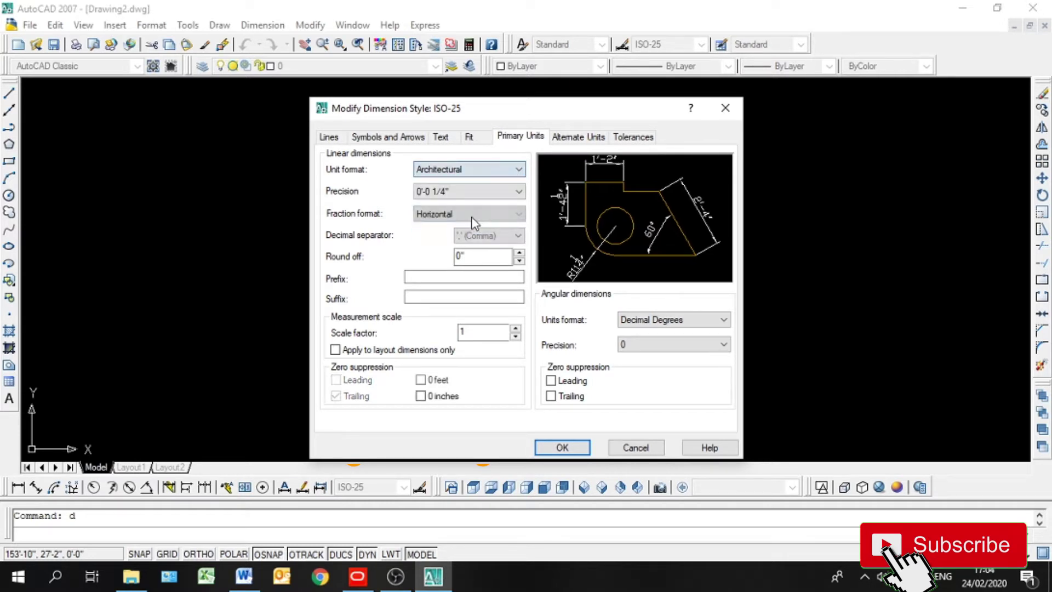
pyautogui.click(433, 198)
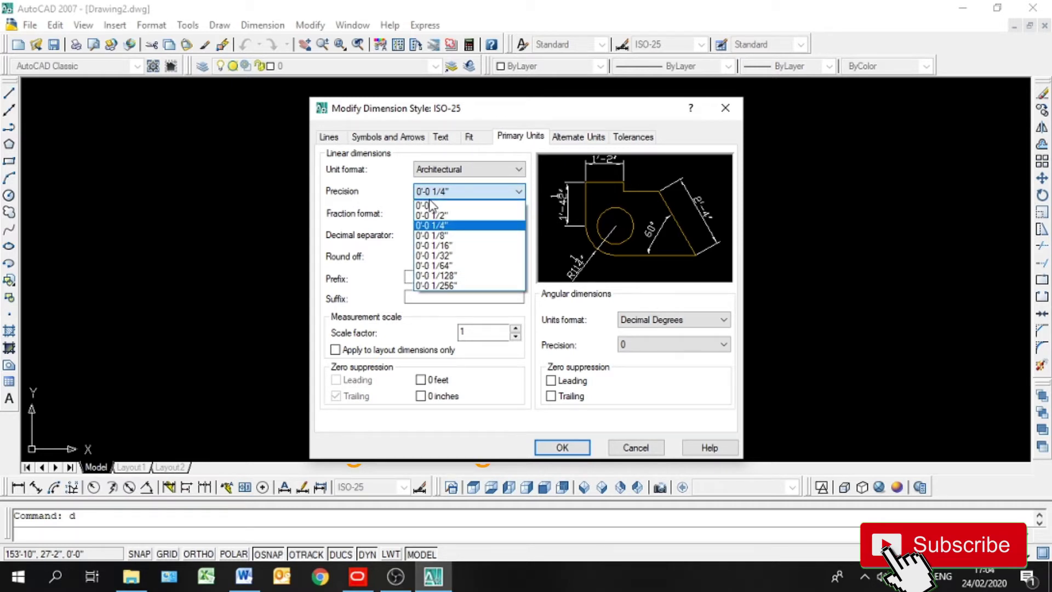
pyautogui.click(430, 207)
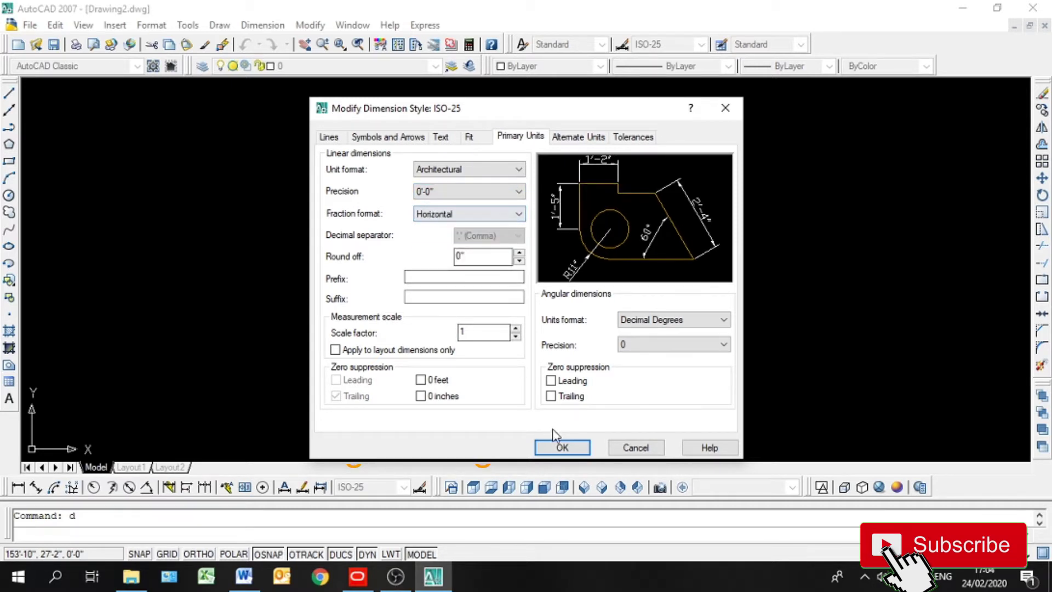
pyautogui.click(562, 447)
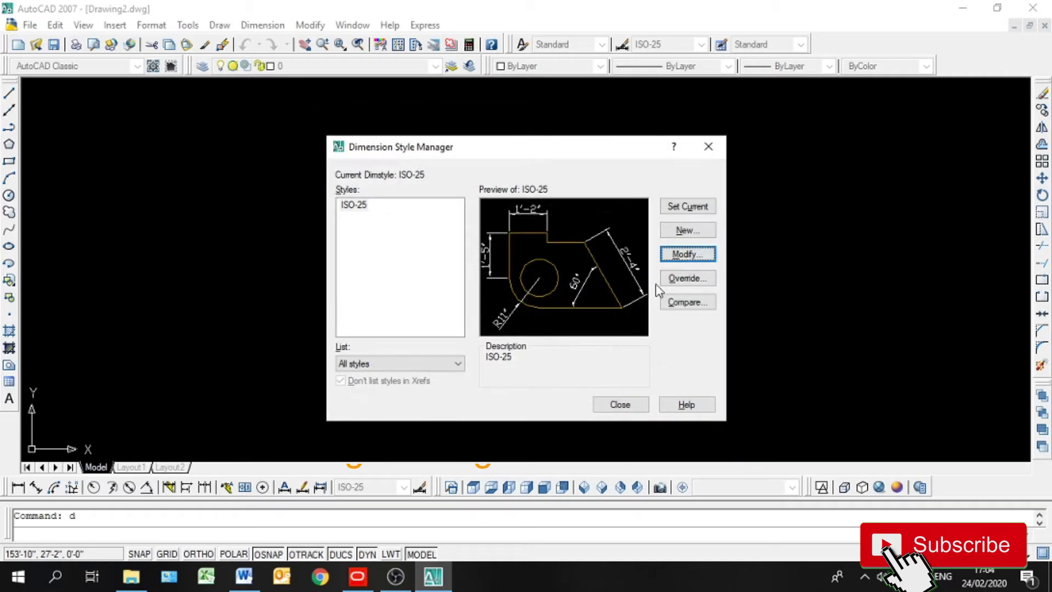
pyautogui.click(697, 206)
pyautogui.click(625, 408)
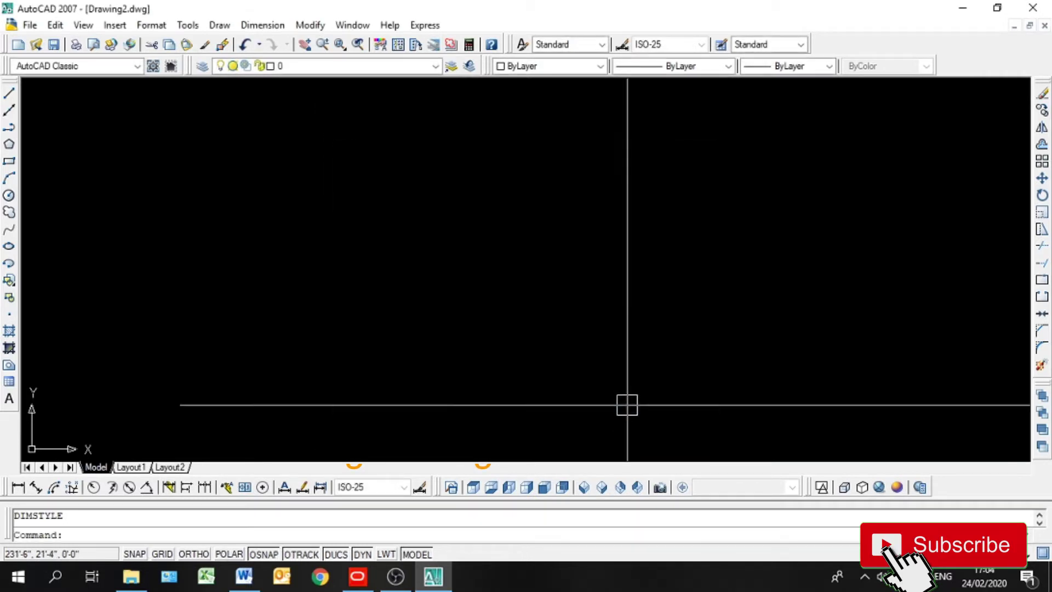
pyautogui.click(898, 372)
pyautogui.click(481, 172)
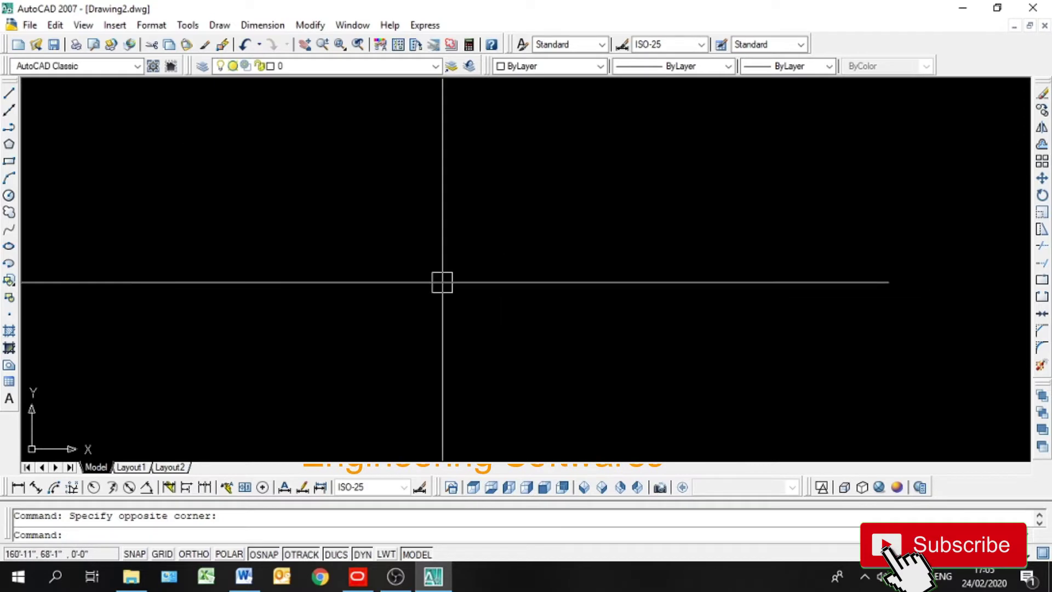
# - Draw a horizontal ellipse from two axis endpoints with Ortho on, giving the other axis a distance of about 42'
pyautogui.write('el')
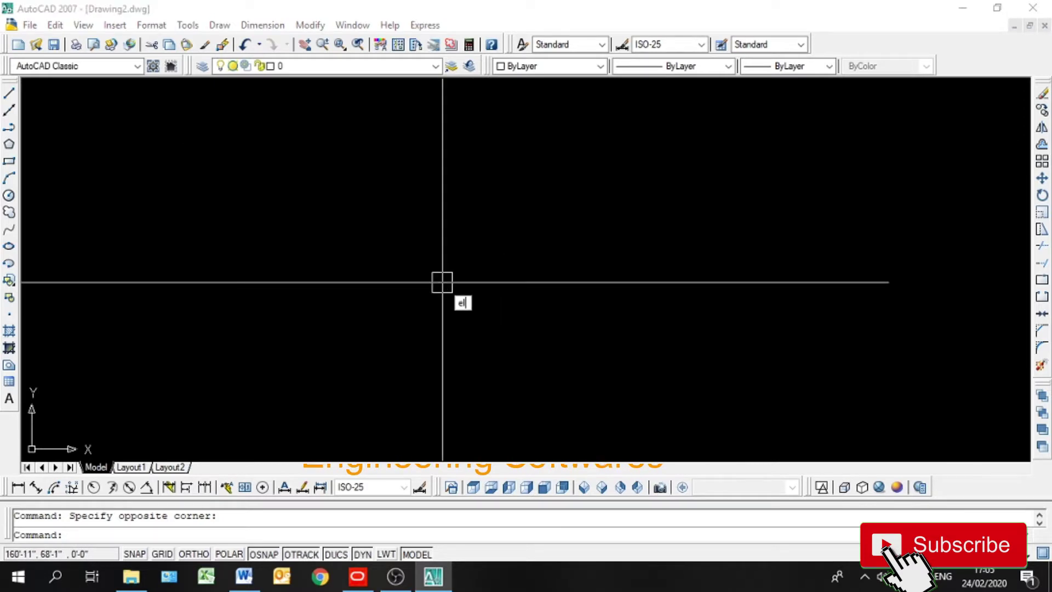
pyautogui.press('Return')
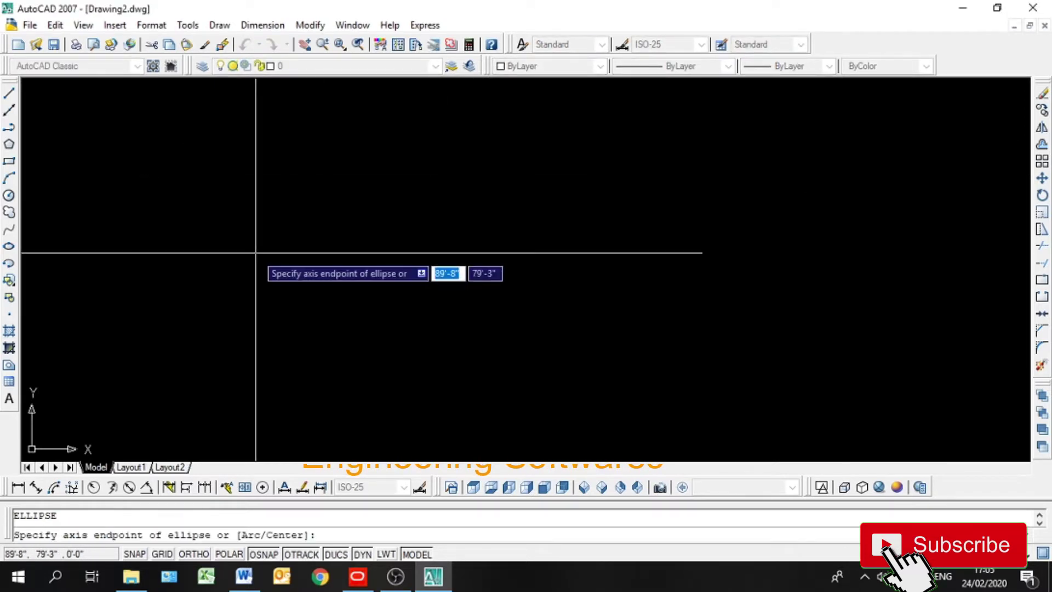
pyautogui.click(149, 272)
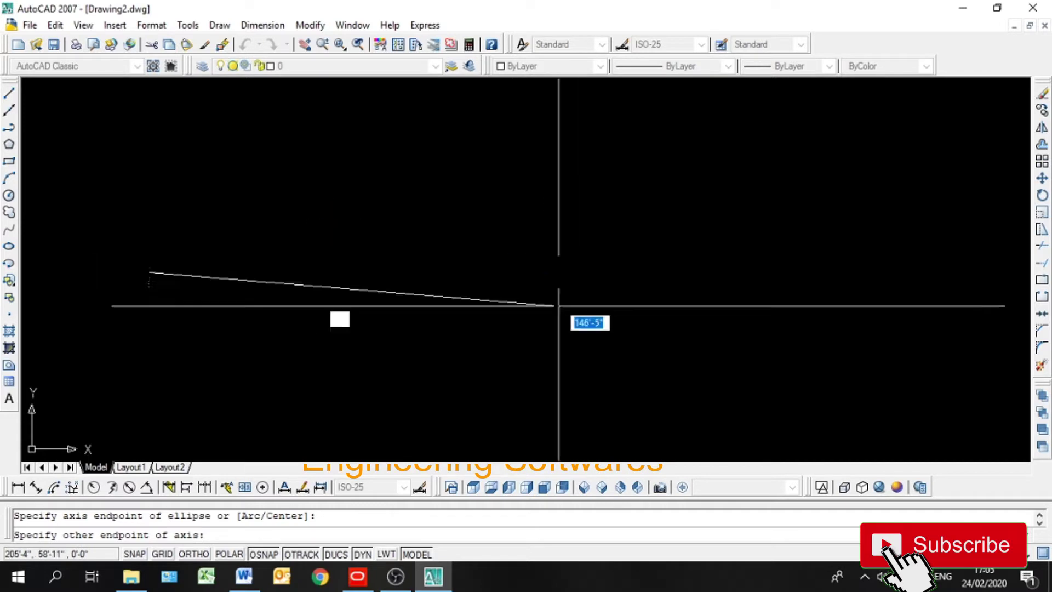
pyautogui.press('F8')
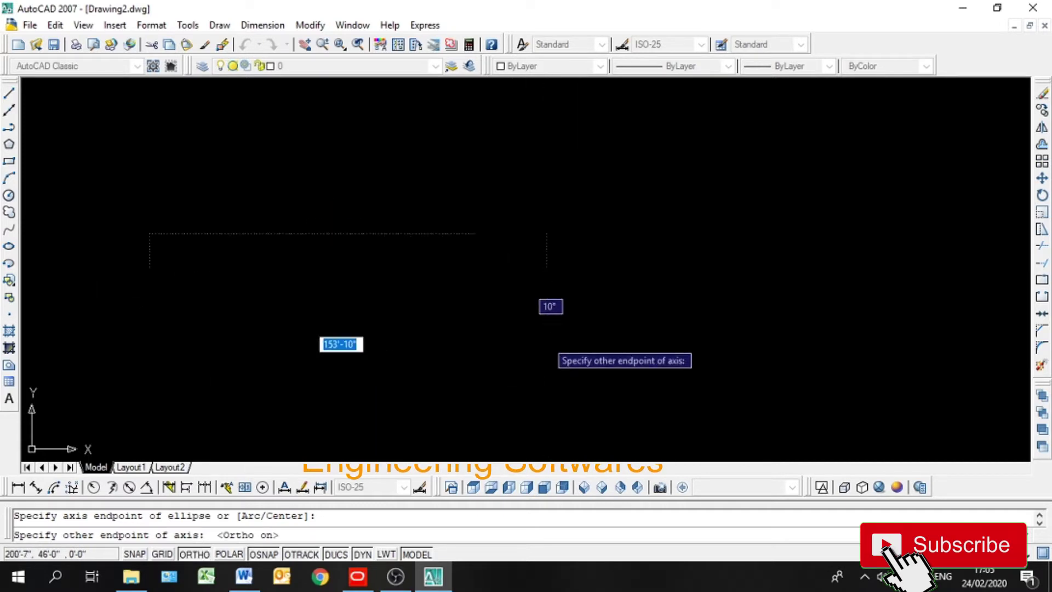
pyautogui.click(574, 243)
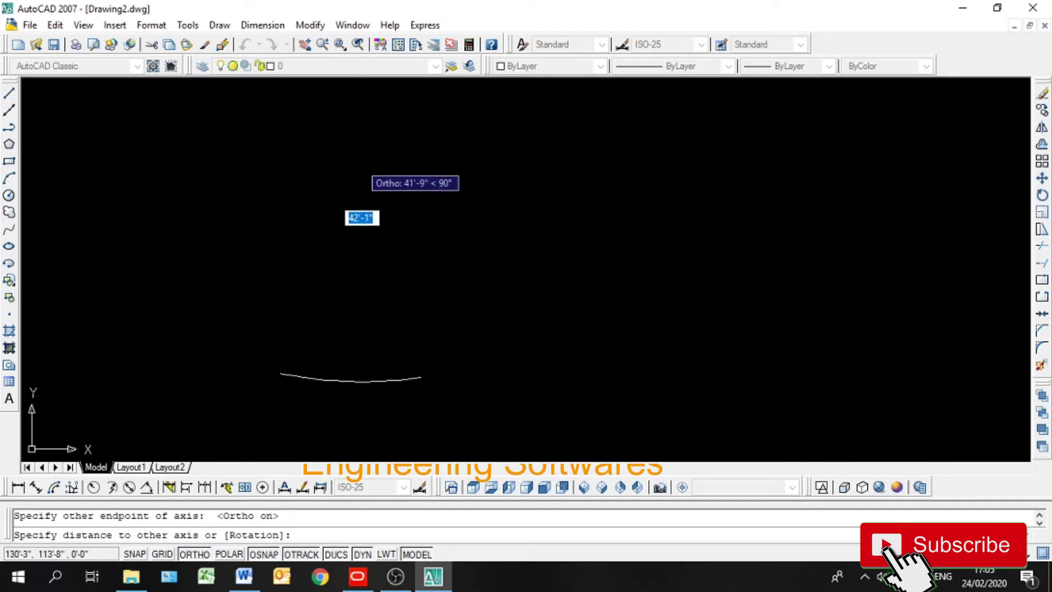
pyautogui.click(358, 162)
pyautogui.moveTo(439, 310); pyautogui.dragTo(460, 262, button='middle')
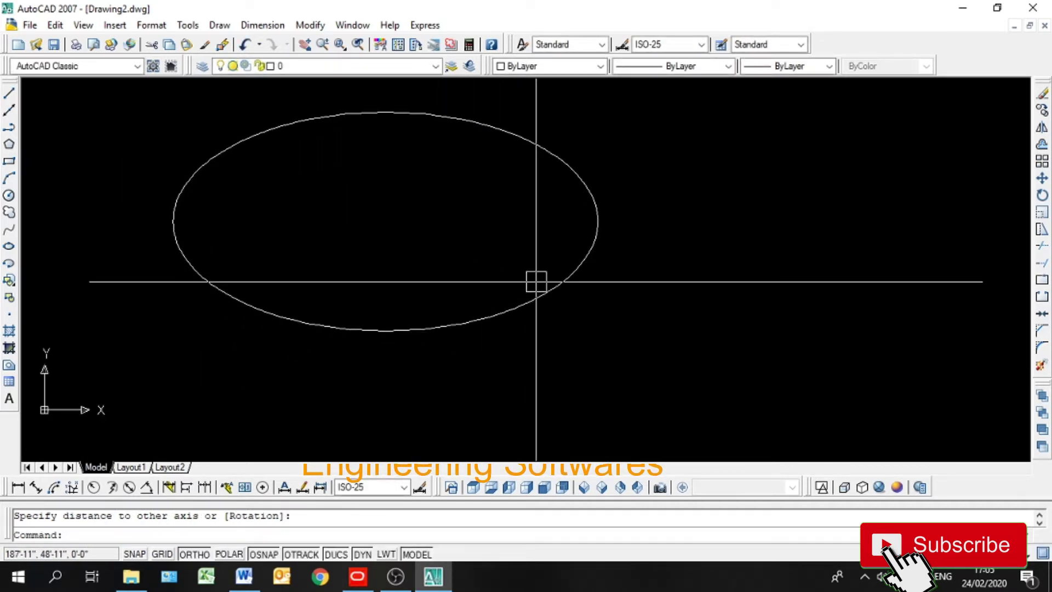
pyautogui.moveTo(538, 282); pyautogui.dragTo(465, 275, button='middle')
pyautogui.scroll(-4, 383, 331)
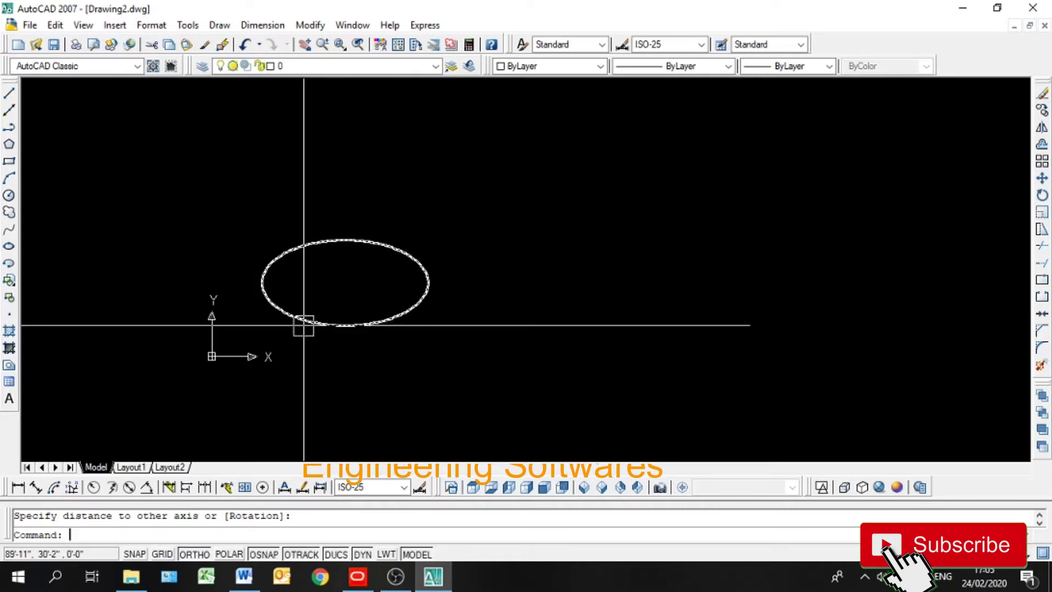
# - Turn off displaying the UCS icon at the UCS origin point in the UCS settings
pyautogui.write('uc')
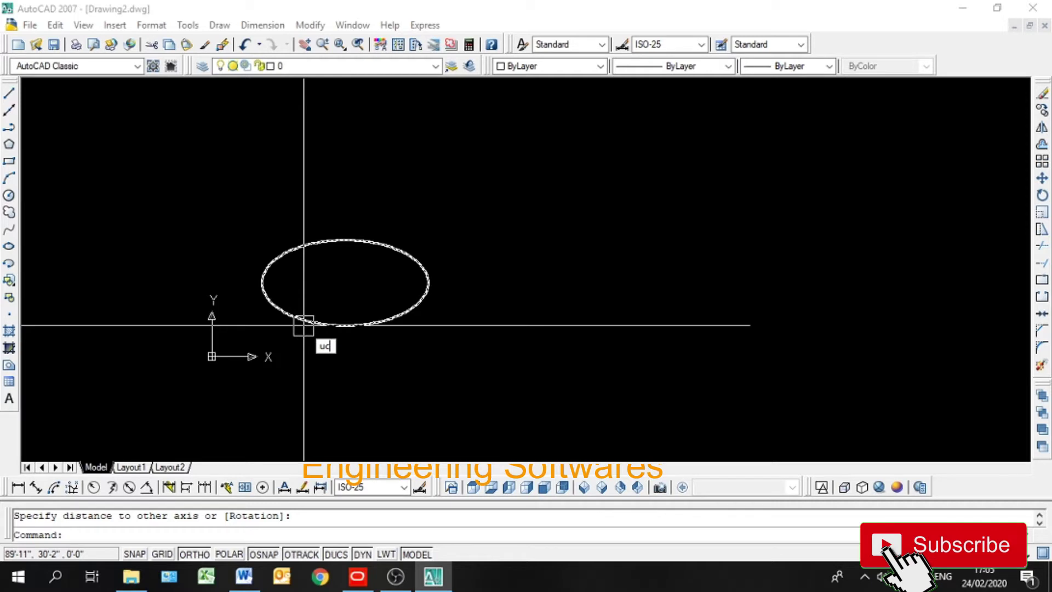
pyautogui.press('Return')
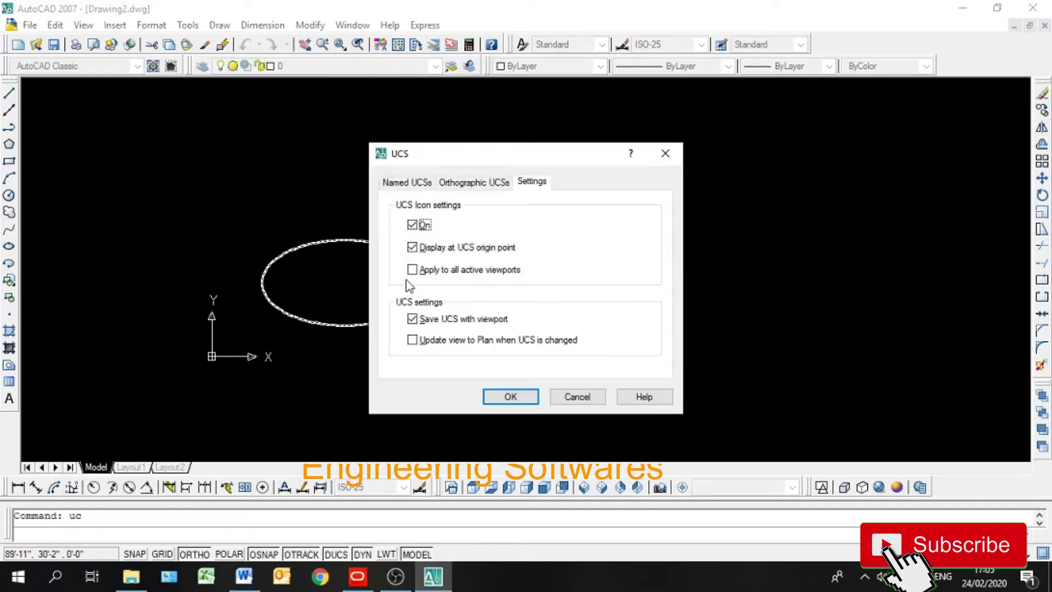
pyautogui.click(422, 249)
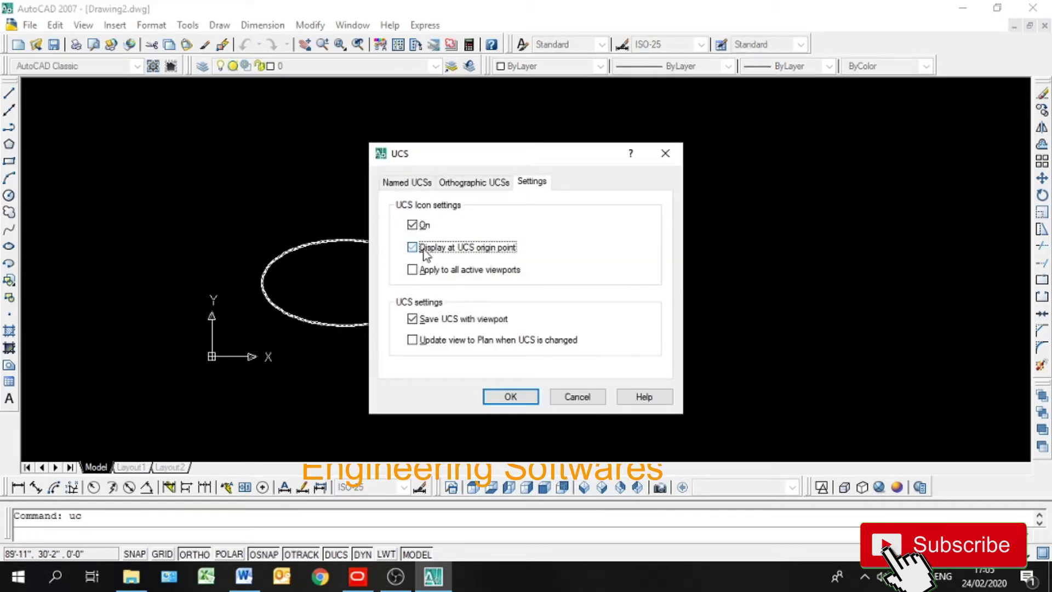
pyautogui.click(510, 396)
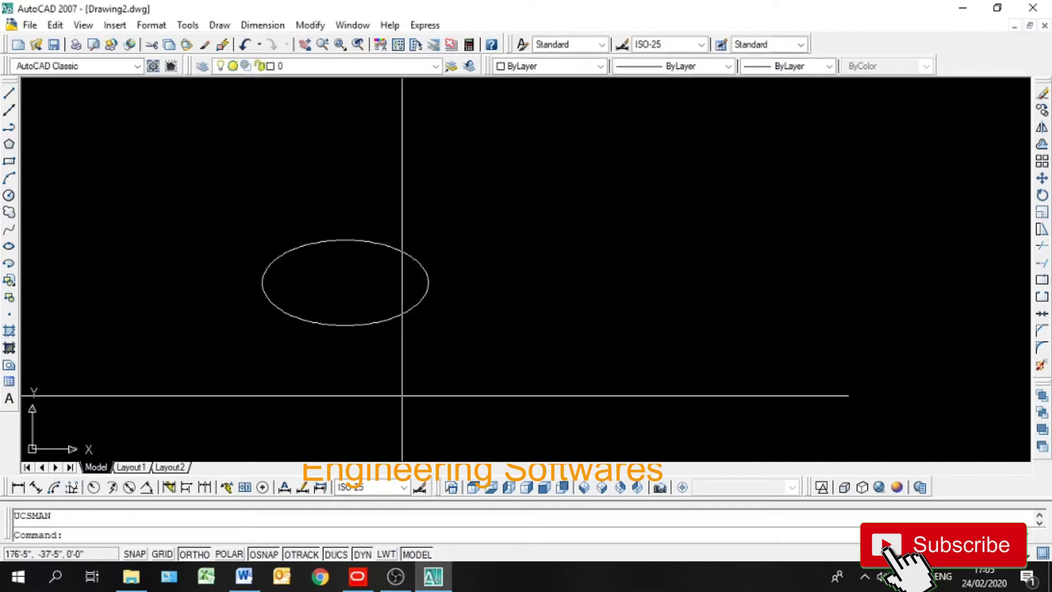
# - Erase the existing horizontal ellipse
pyautogui.click(394, 335)
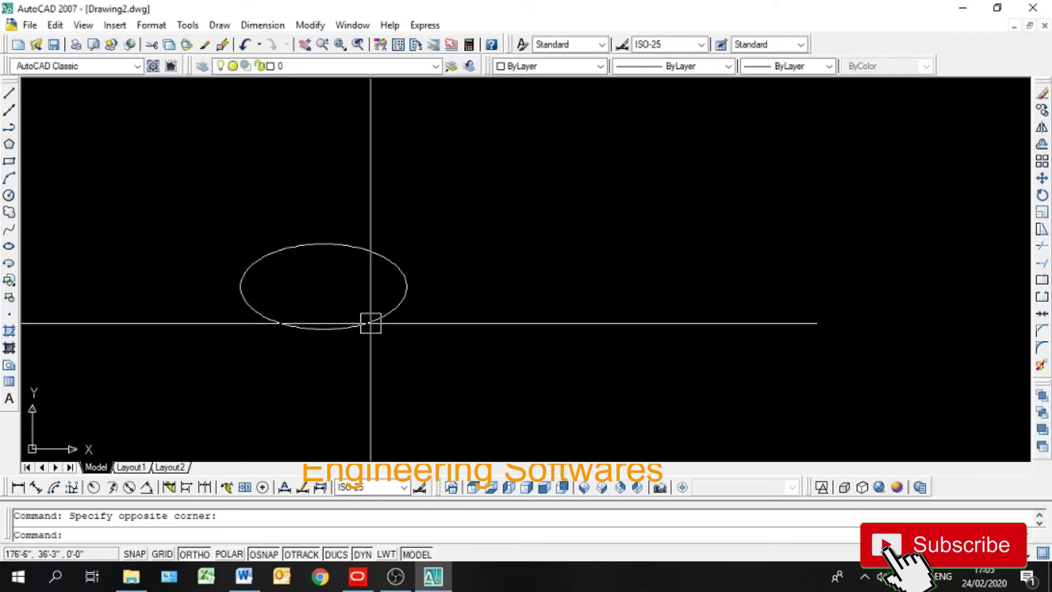
pyautogui.click(369, 321)
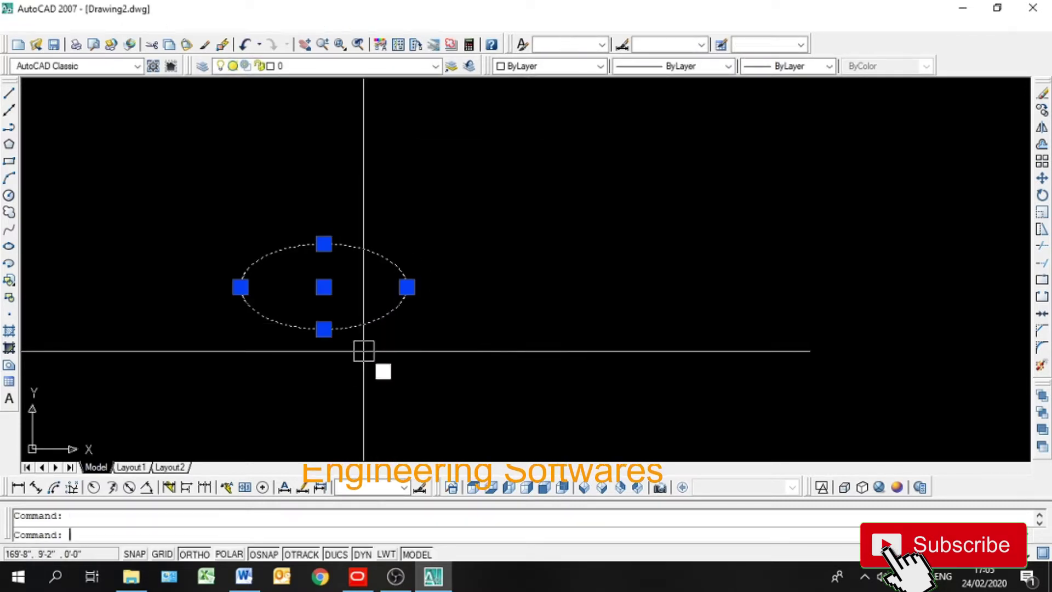
pyautogui.press('Delete')
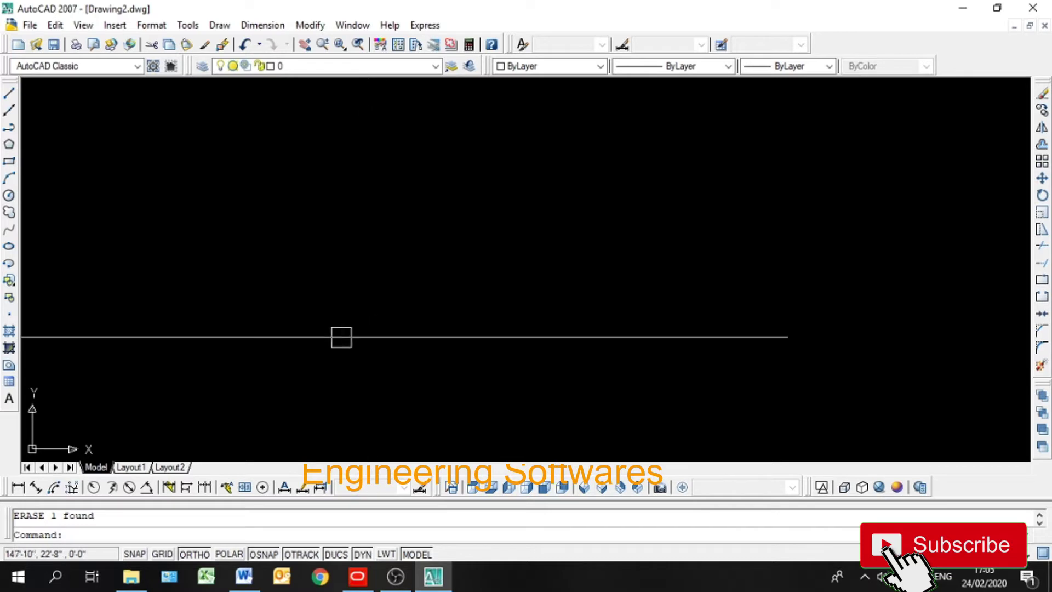
# - Draw a wide horizontal ellipse from two axis endpoints, with a half-length of about 142', and erase it
pyautogui.click(11, 247)
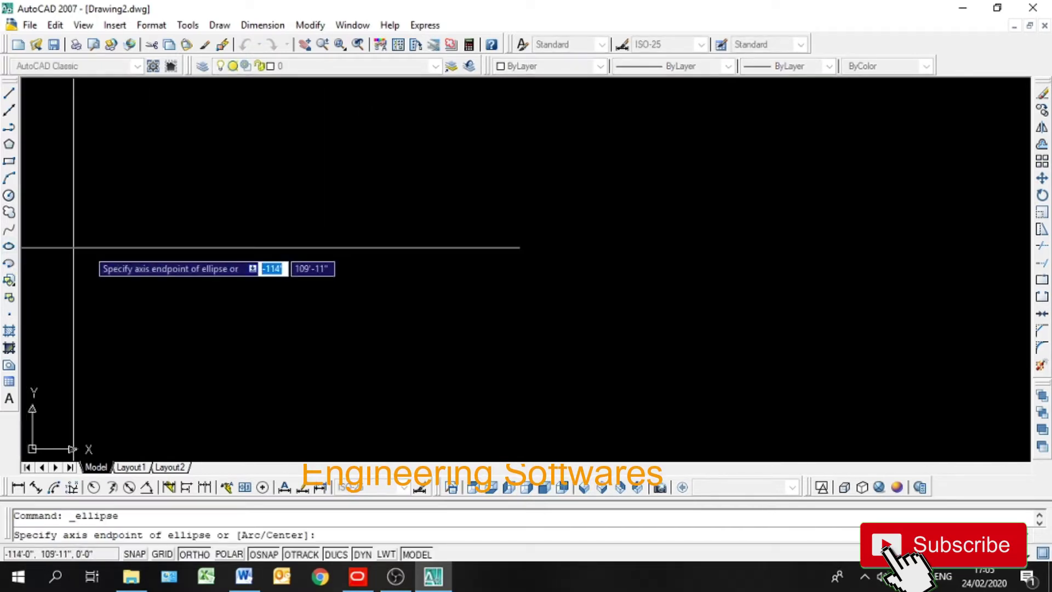
pyautogui.click(113, 249)
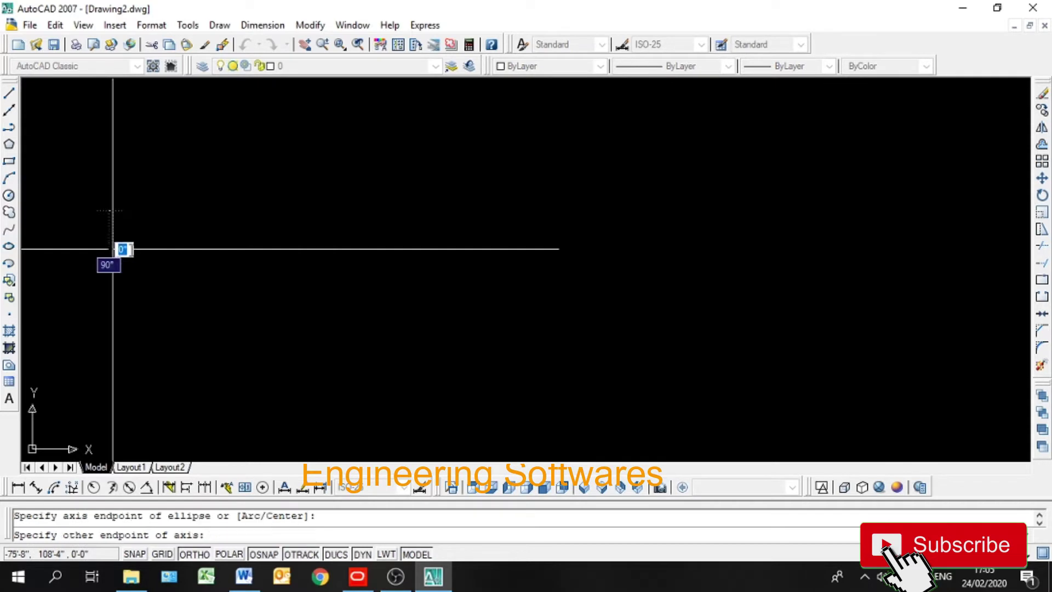
pyautogui.click(399, 249)
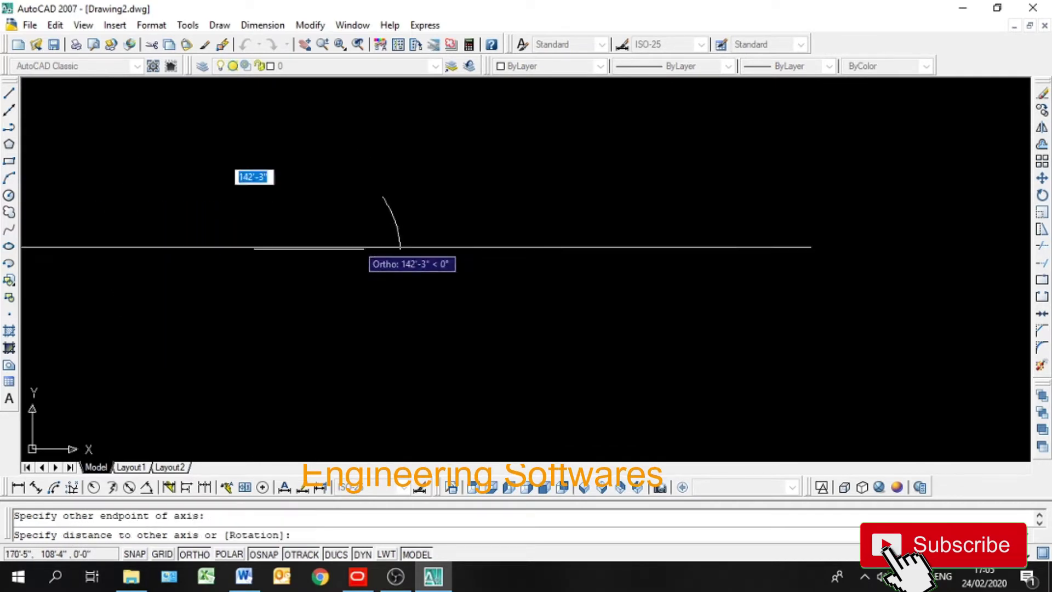
pyautogui.click(246, 206)
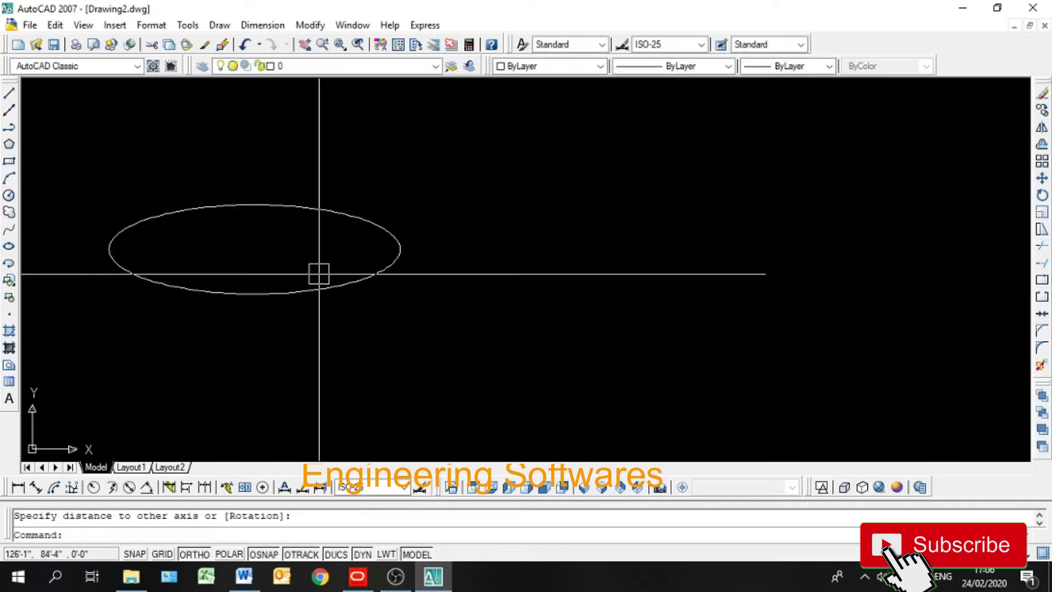
pyautogui.click(233, 293)
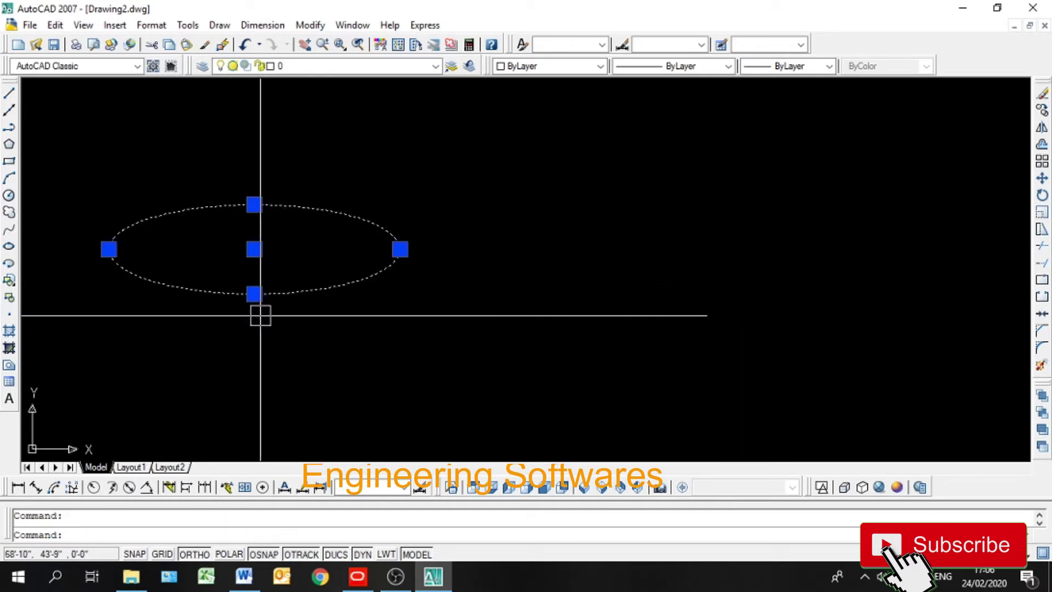
pyautogui.press('Delete')
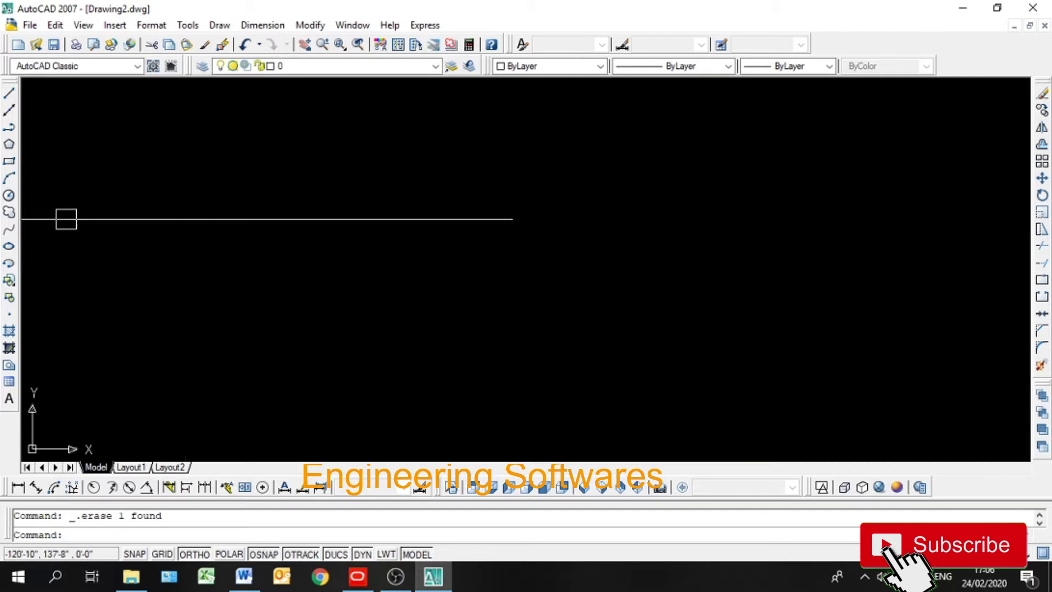
# - Draw a wide horizontal rectangle freehand from two opposite corners in the empty drawing
pyautogui.click(9, 161)
pyautogui.click(143, 190)
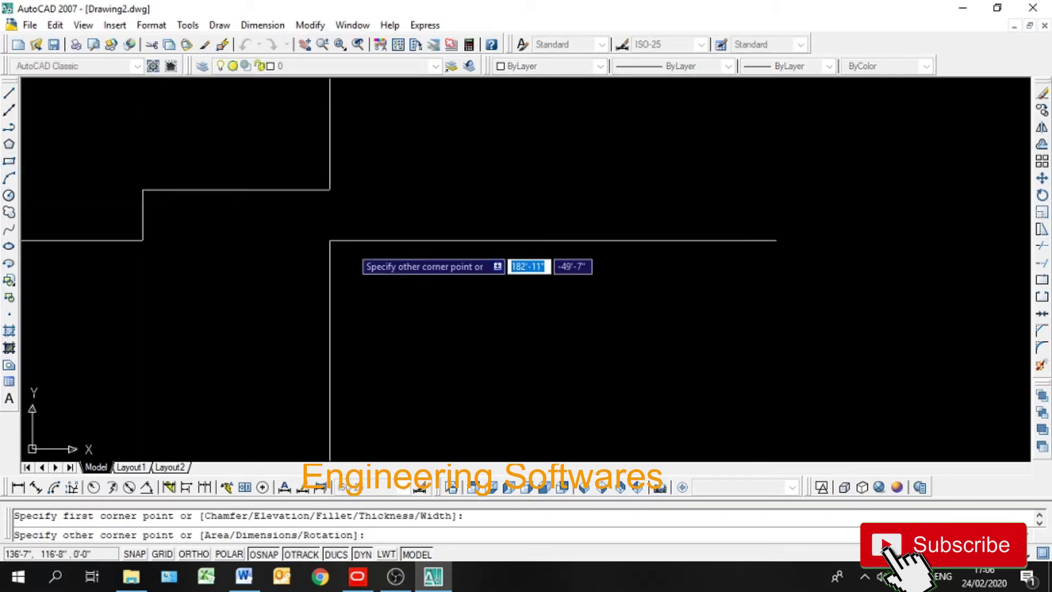
pyautogui.click(508, 344)
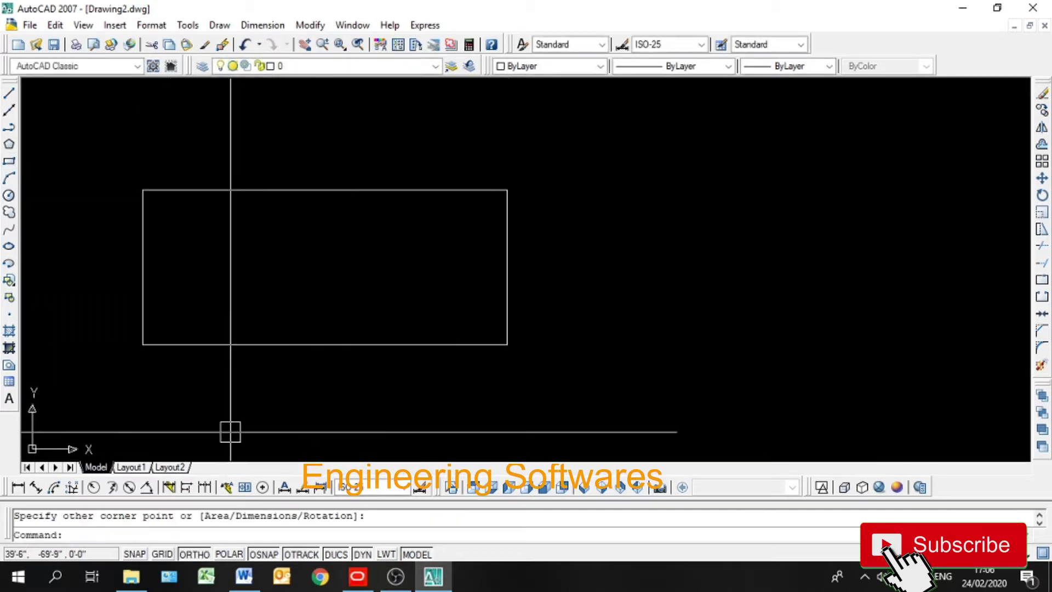
# - Inscribe an ellipse in the rectangle, running its axis between the short sides' midpoints and ending the other axis at the upper side's midpoint
pyautogui.click(10, 246)
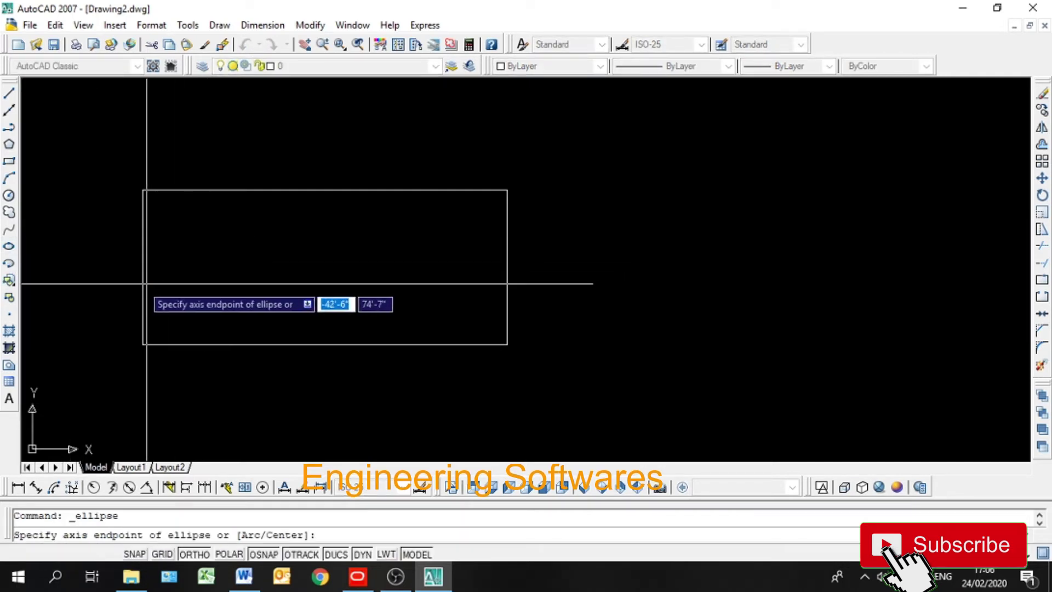
pyautogui.click(141, 266)
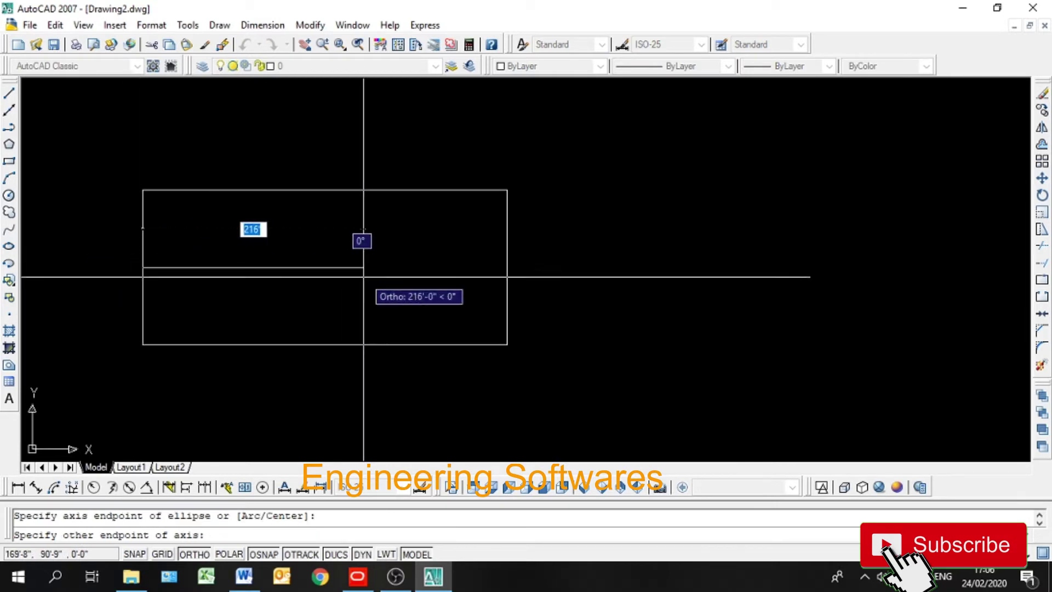
pyautogui.click(507, 268)
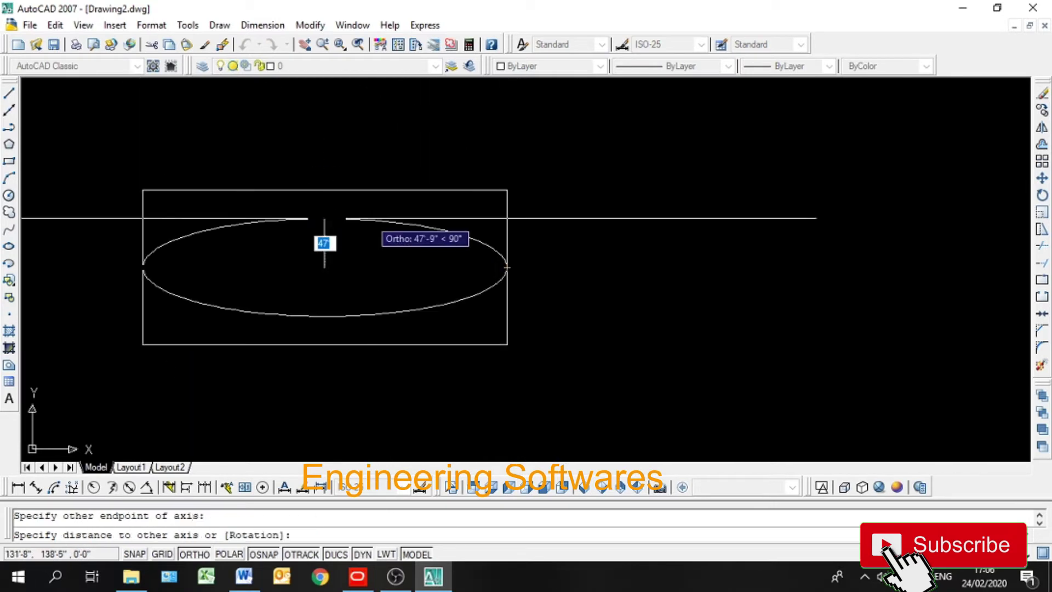
pyautogui.click(325, 189)
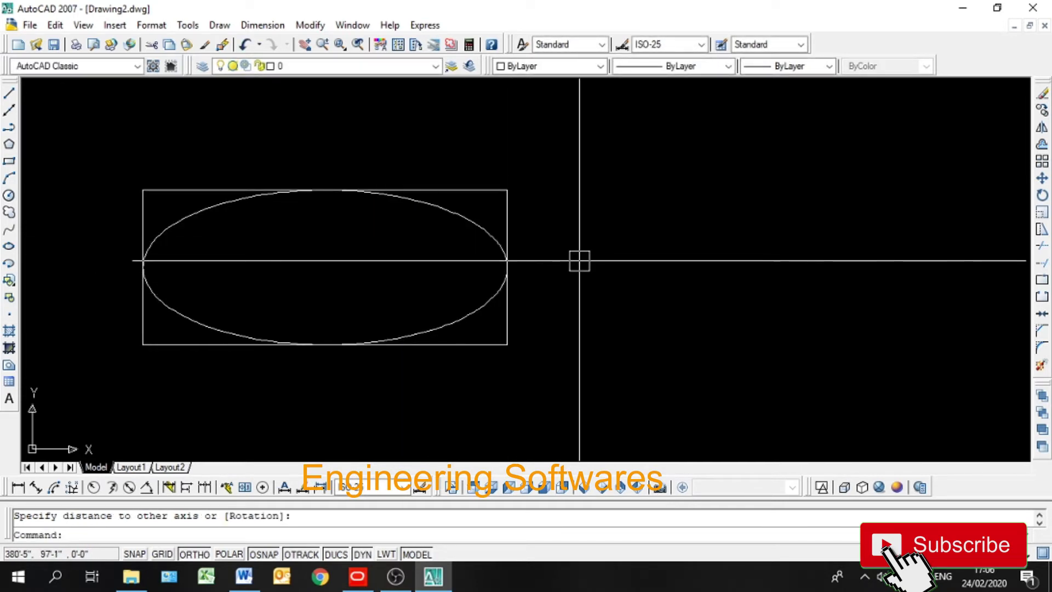
pyautogui.moveTo(440, 276); pyautogui.dragTo(421, 279, button='middle')
pyautogui.moveTo(576, 270); pyautogui.dragTo(448, 311, button='middle')
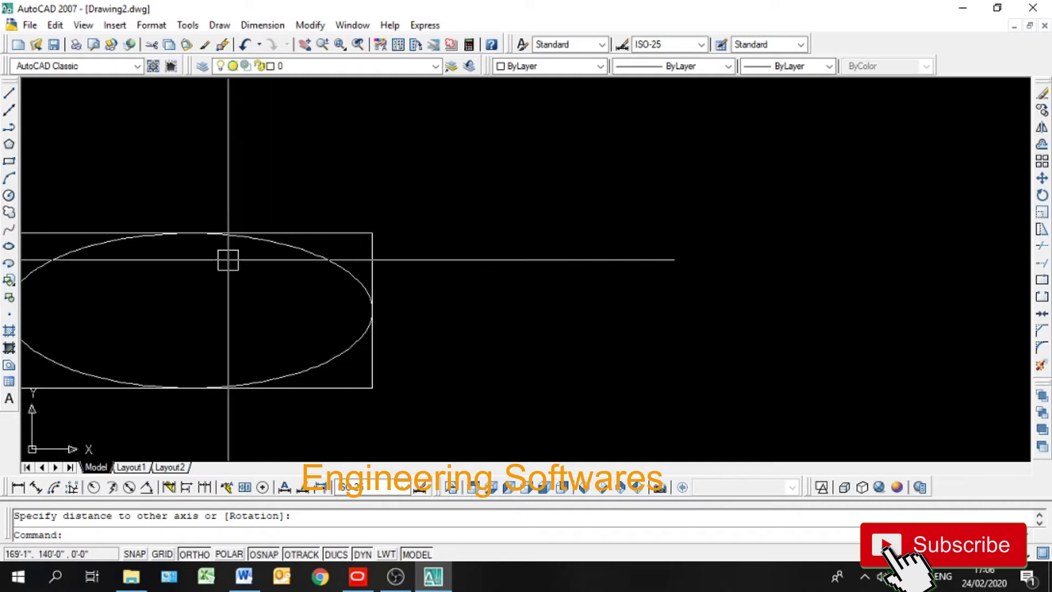
pyautogui.click(9, 161)
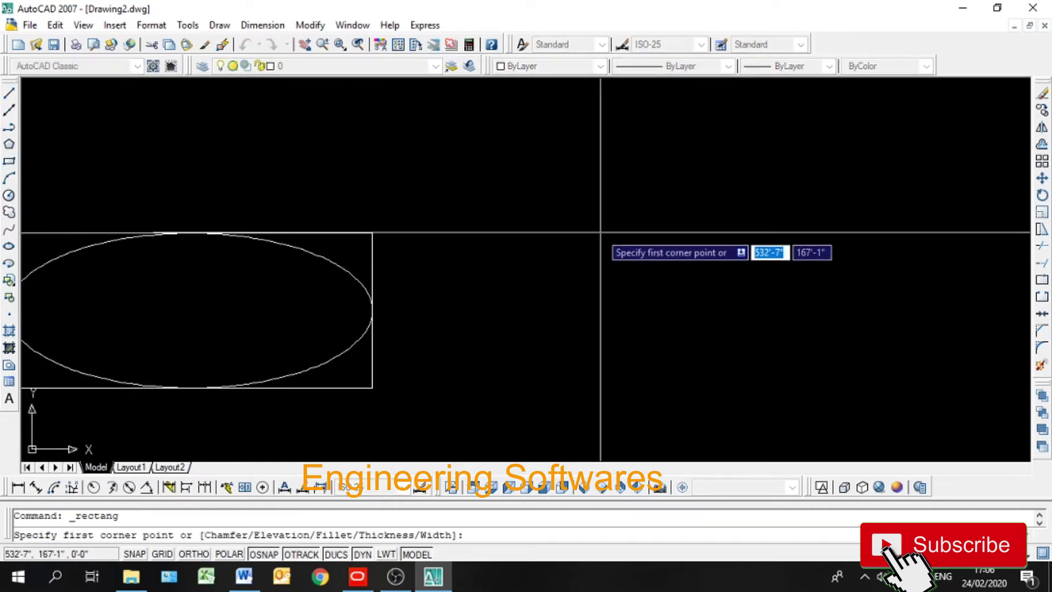
pyautogui.click(515, 210)
pyautogui.write('1')
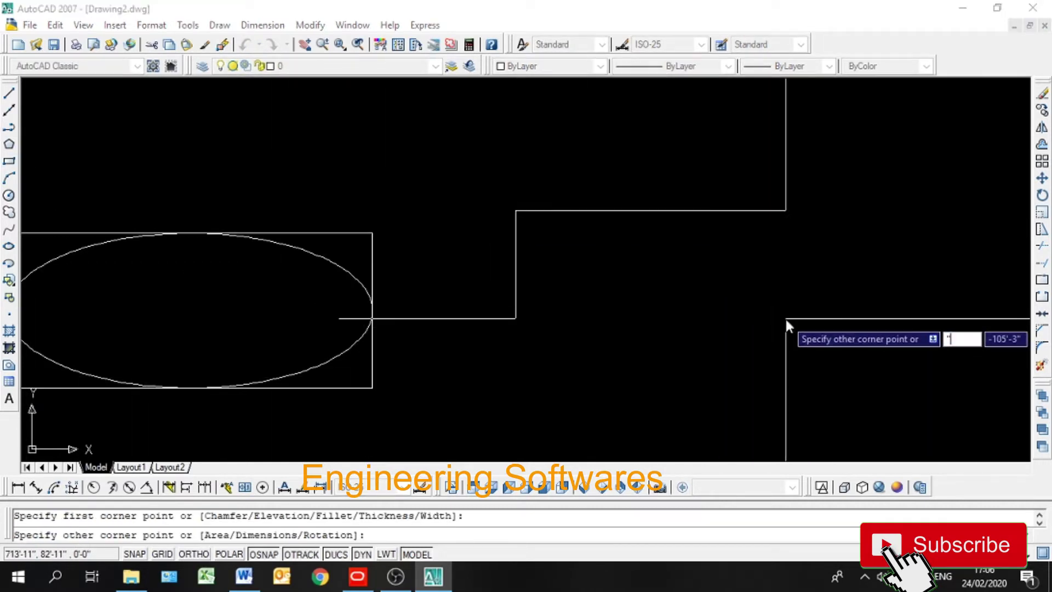
pyautogui.press('BackSpace')
pyautogui.write('@')
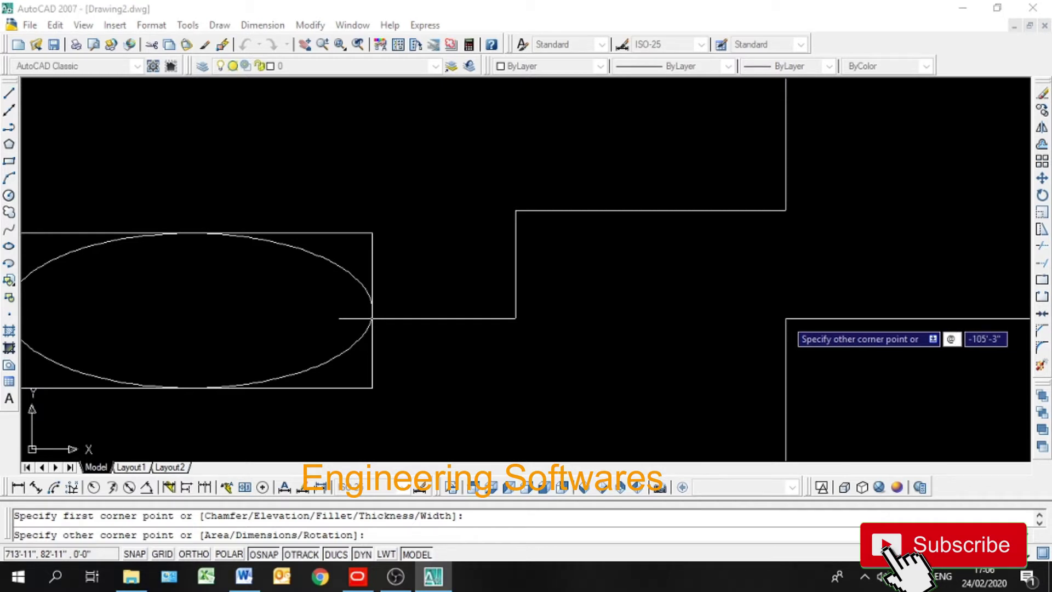
pyautogui.press('Escape')
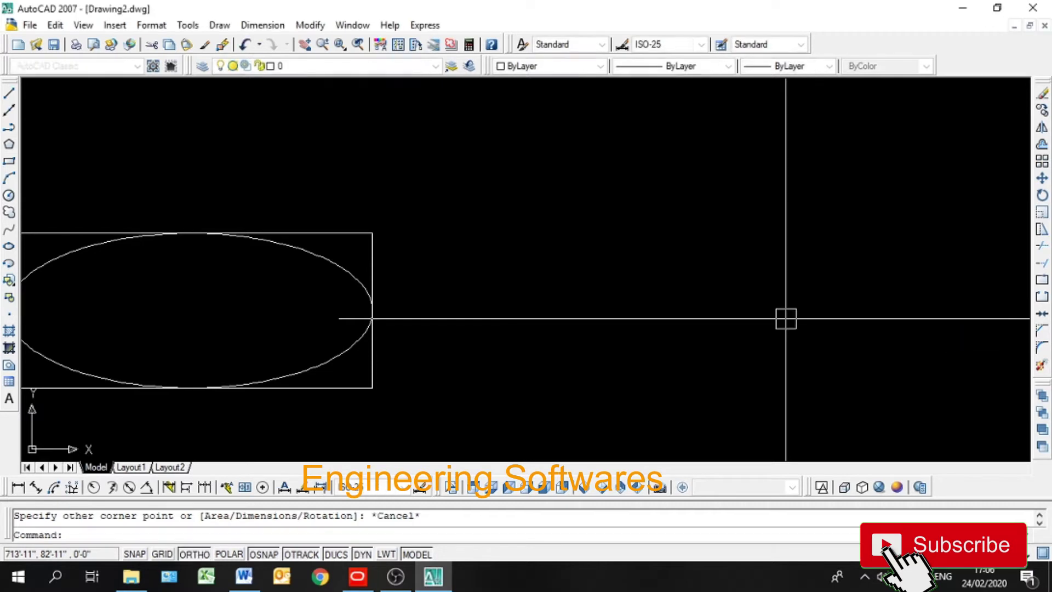
# - Draw a rectangle to the right of the first one, placing its other corner at the relative offset @4',6'
pyautogui.write('rec')
pyautogui.press('Return')
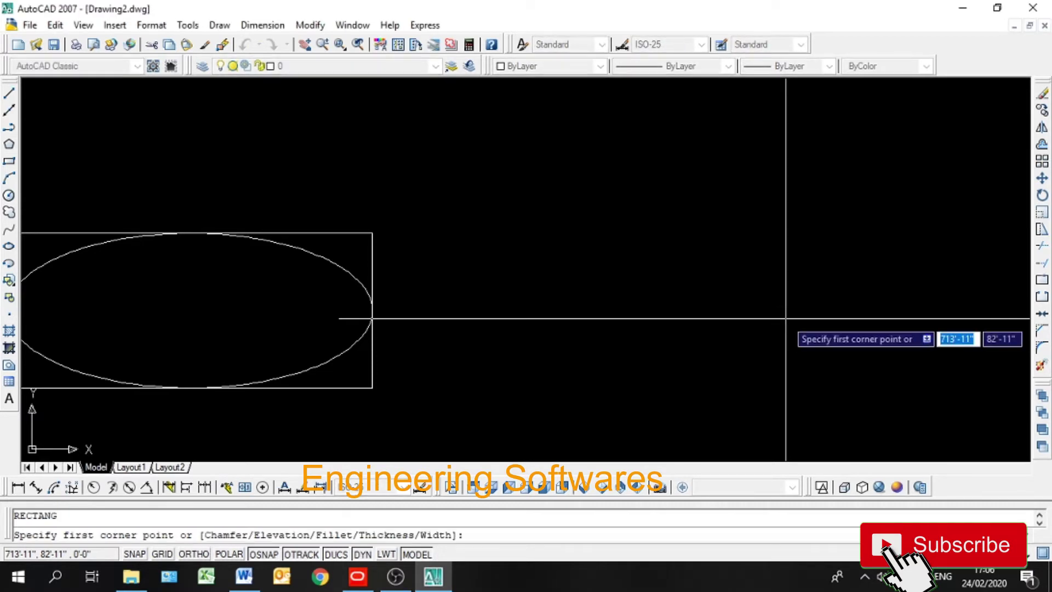
pyautogui.click(504, 251)
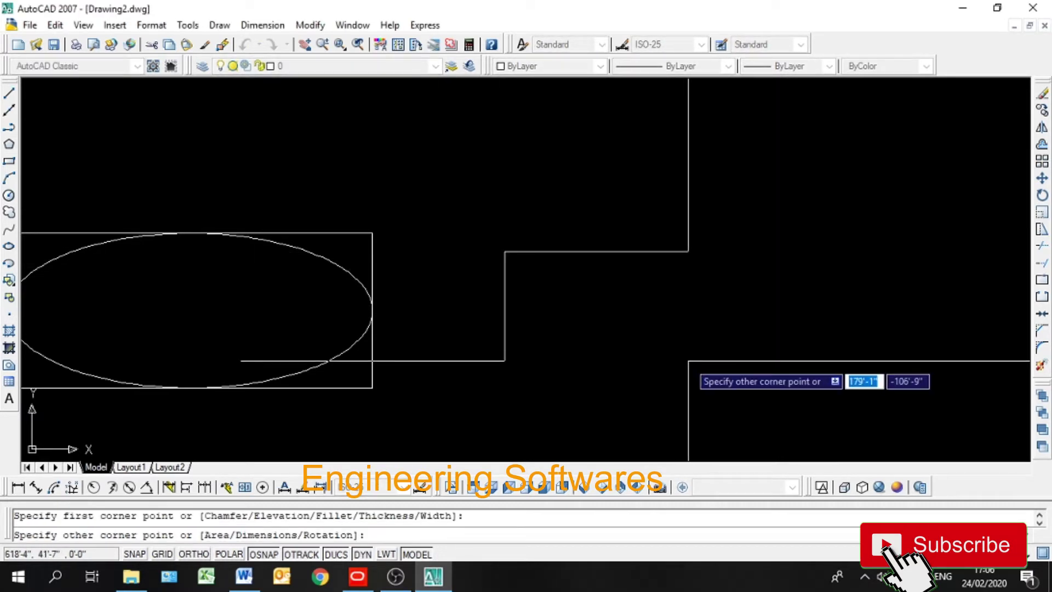
pyautogui.write('@')
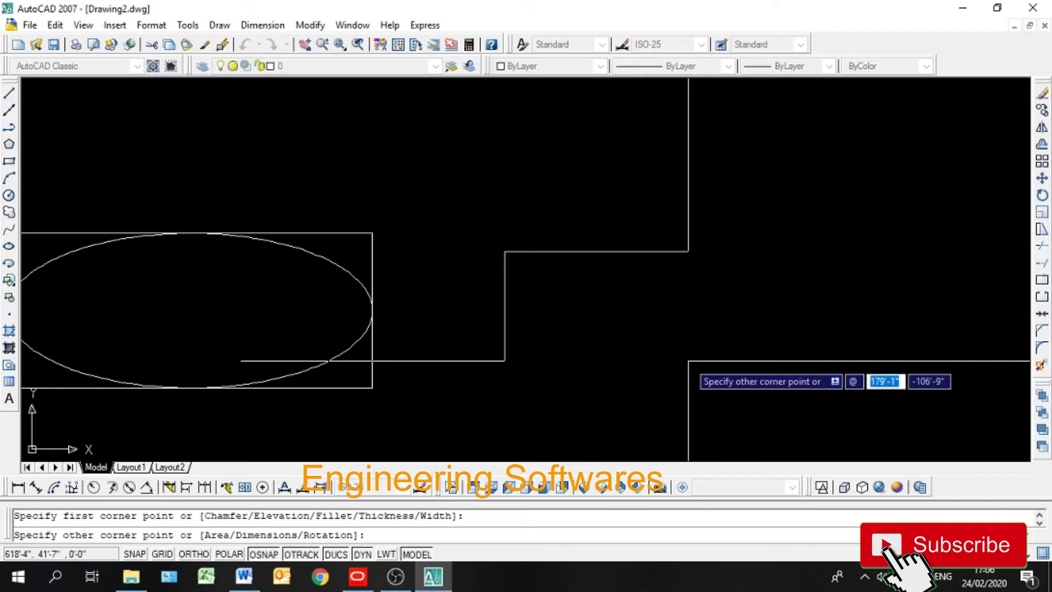
pyautogui.write('41')
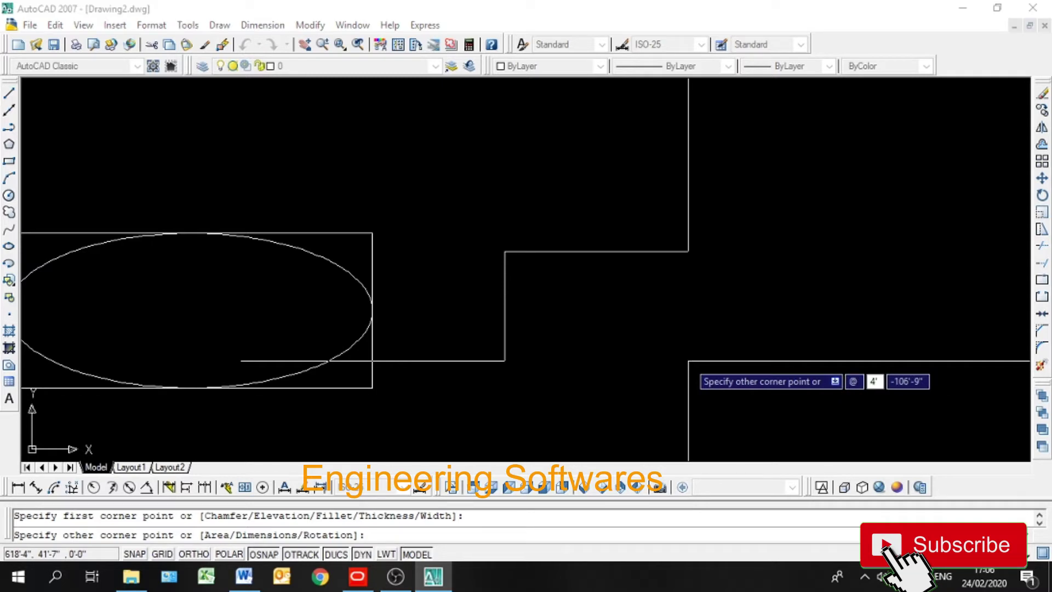
pyautogui.write("'")
pyautogui.press('Tab')
pyautogui.write('6')
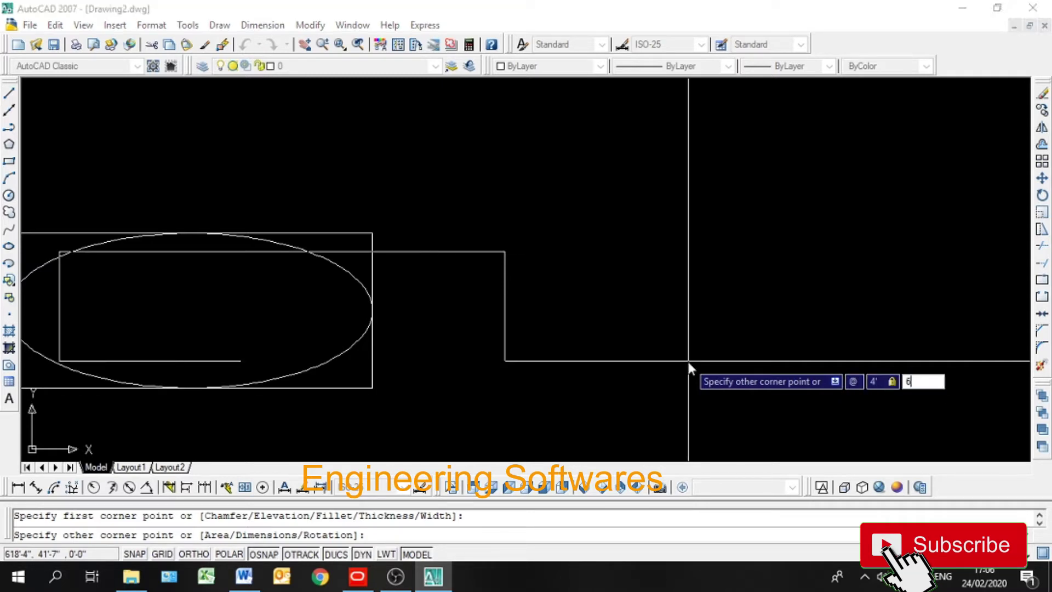
pyautogui.write("'")
pyautogui.press('Return')
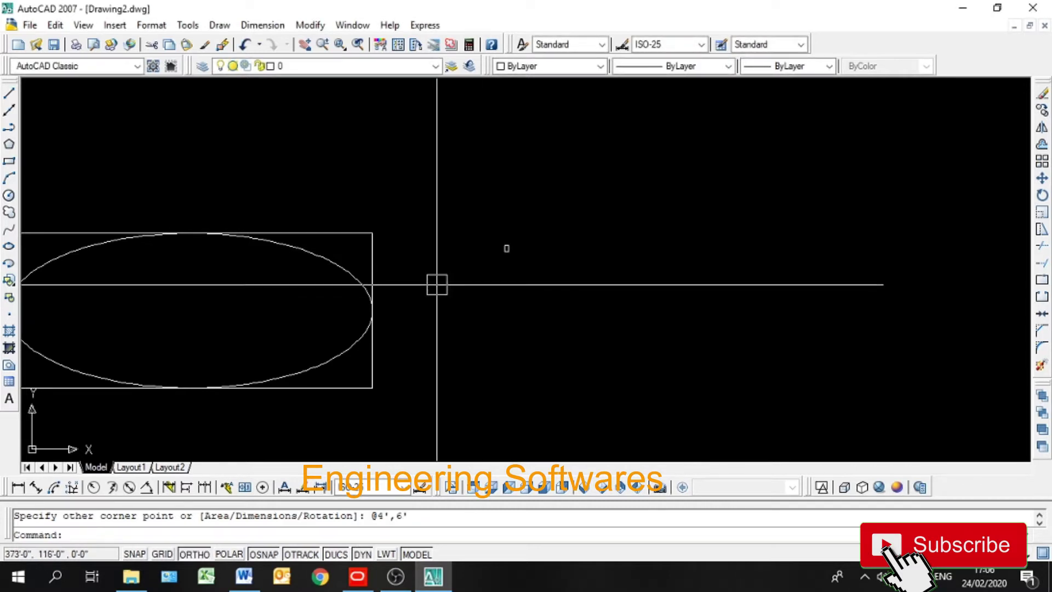
# - Erase the 4' by 6' rectangle
pyautogui.scroll(10, 506, 248)
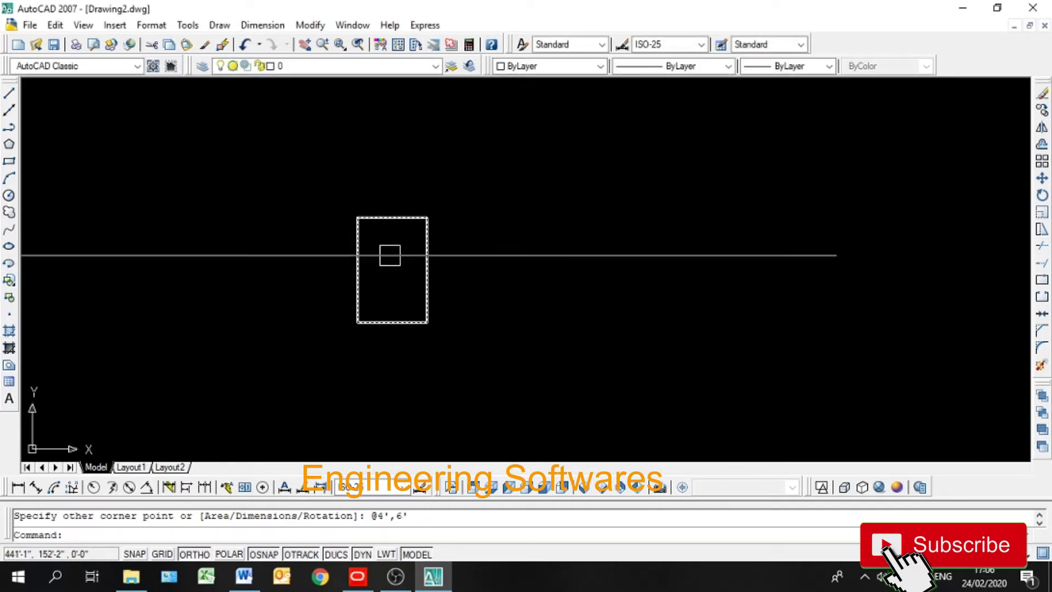
pyautogui.scroll(5, 386, 255)
pyautogui.click(536, 213)
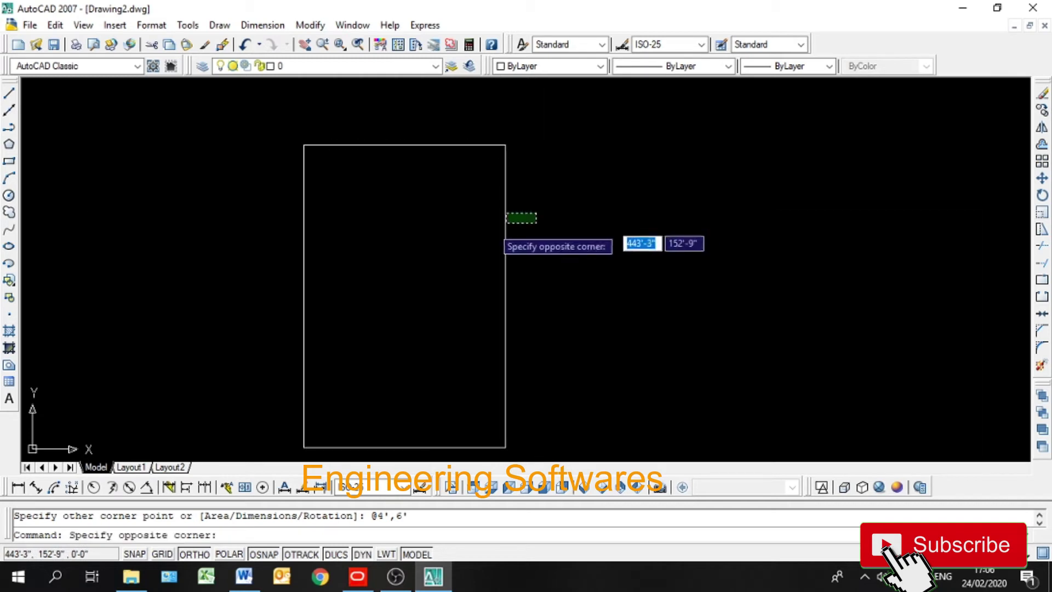
pyautogui.click(503, 225)
pyautogui.press('Delete')
# - Draw a horizontal rectangle with its first corner at the relative point @8',3' and its other corner picked freehand
pyautogui.write('rec')
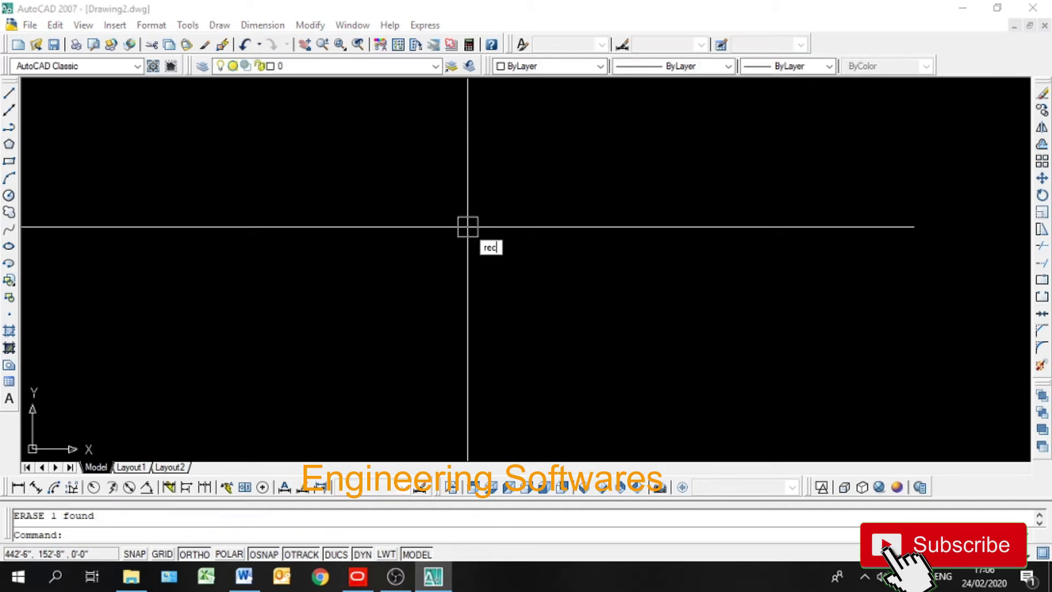
pyautogui.press('Return')
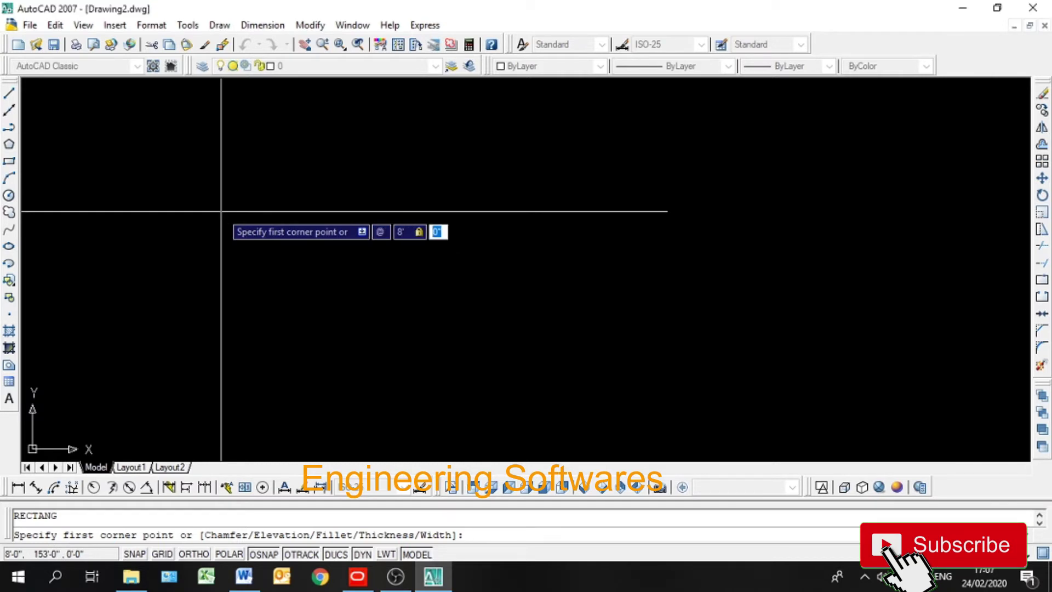
pyautogui.write("@8',3'")
pyautogui.press('Return')
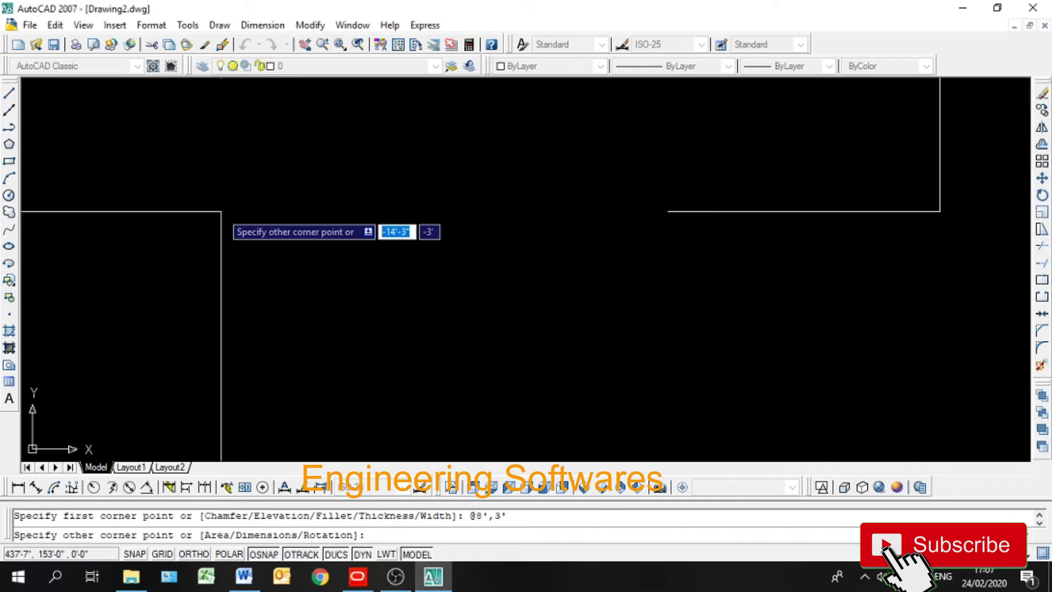
pyautogui.click(358, 318)
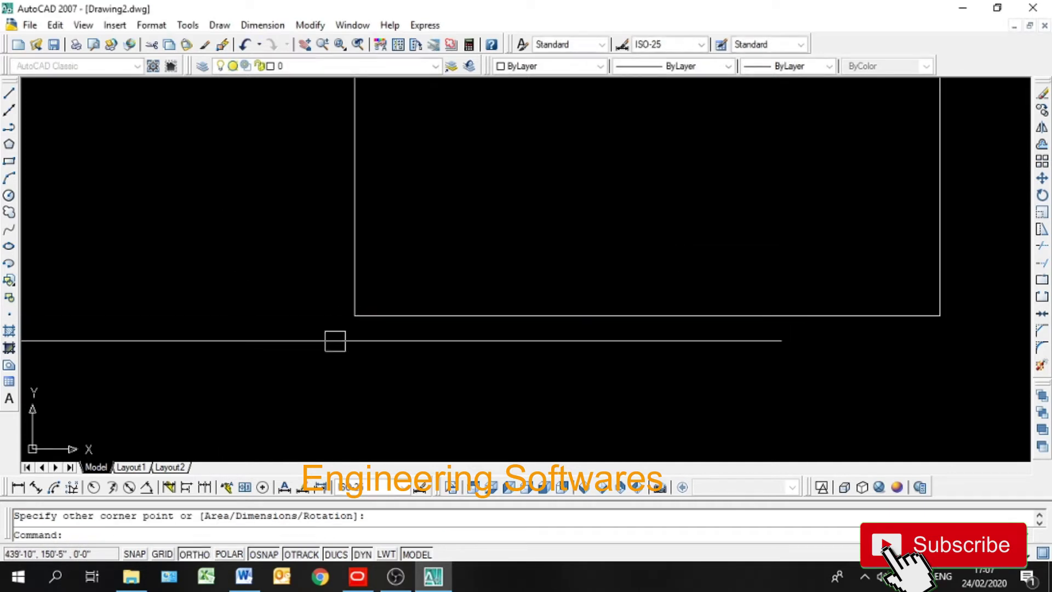
# - Inscribe an ellipse in the new horizontal rectangle, running its axis between the short sides' midpoints and ending the other axis at the upper side's midpoint
pyautogui.scroll(-6, 177, 375)
pyautogui.scroll(6, 268, 350)
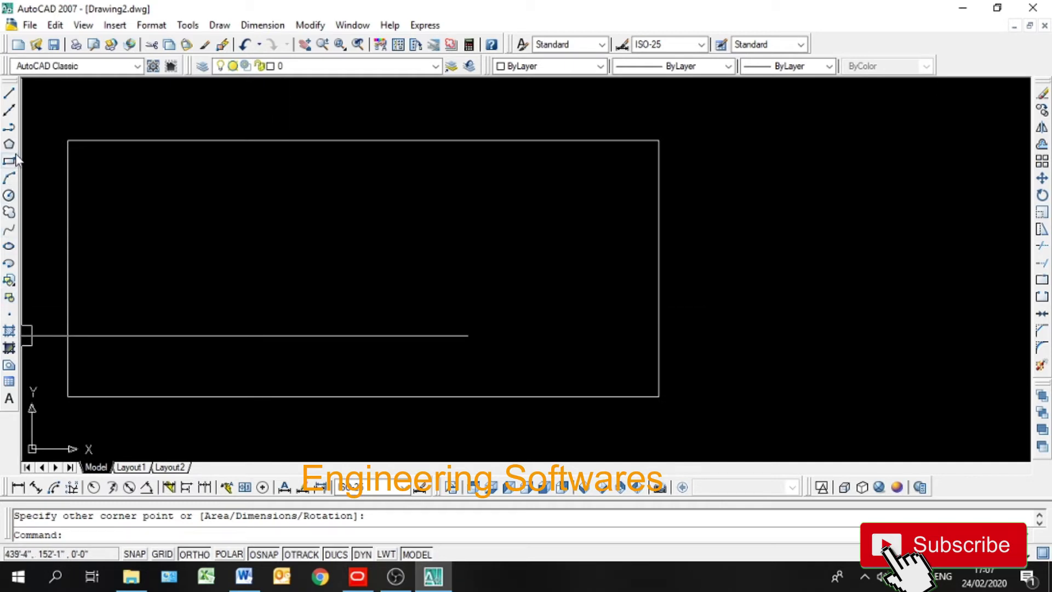
pyautogui.click(8, 246)
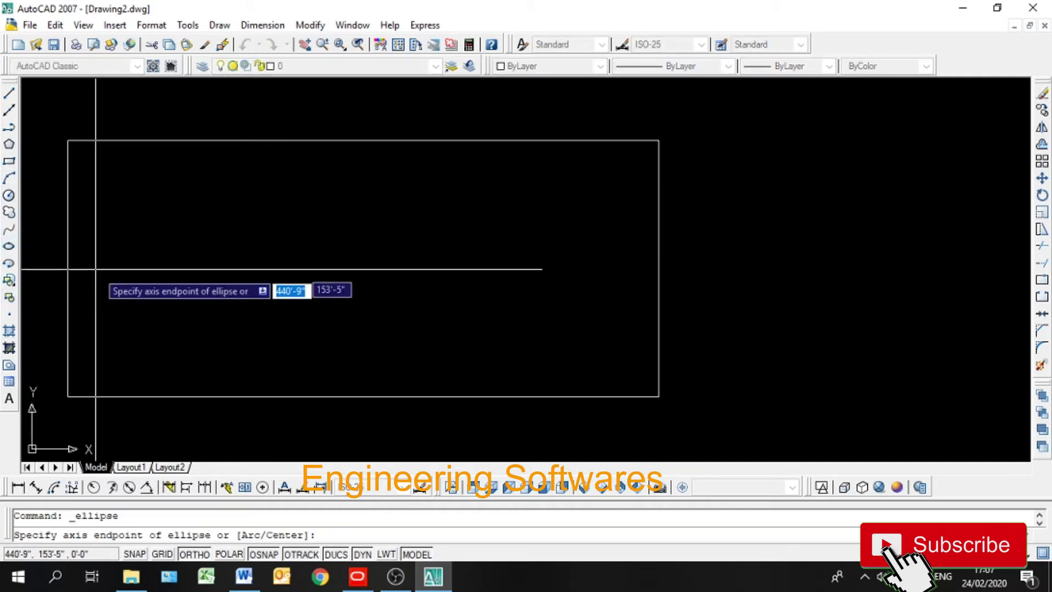
pyautogui.click(68, 268)
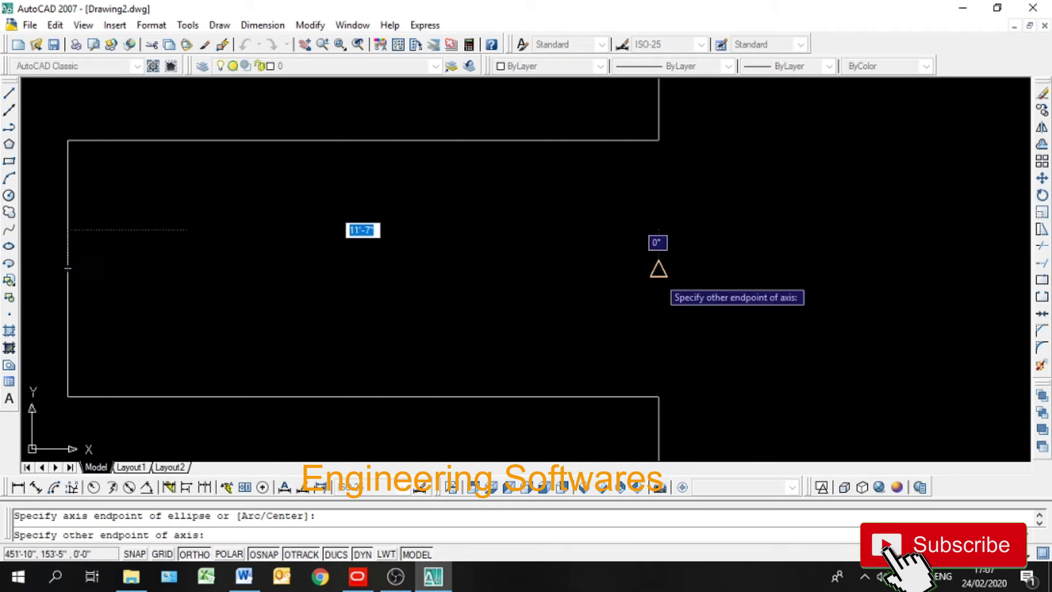
pyautogui.click(658, 269)
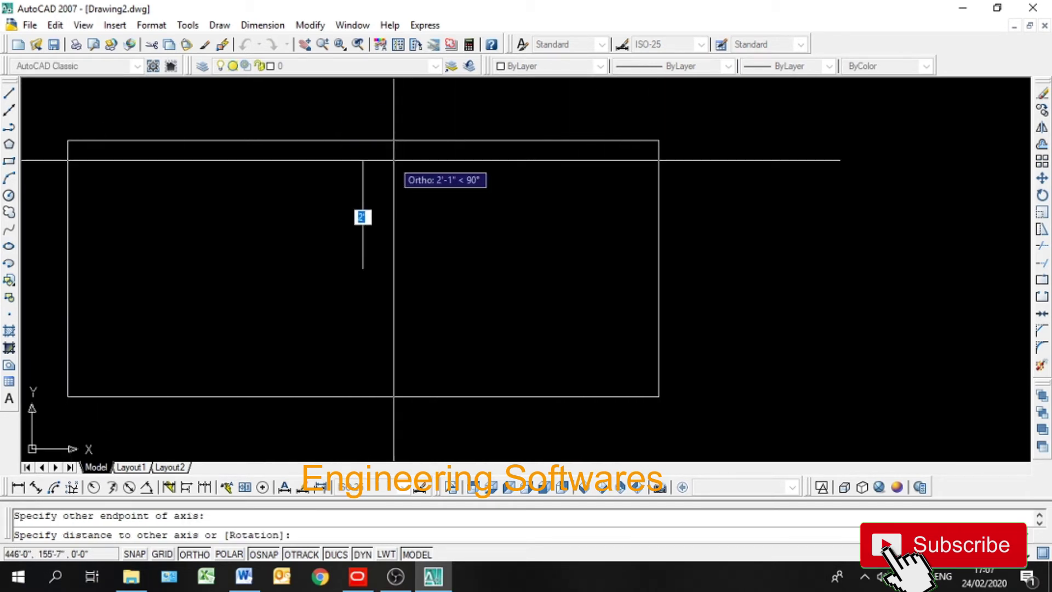
pyautogui.click(363, 141)
pyautogui.moveTo(383, 228); pyautogui.dragTo(516, 210, button='middle')
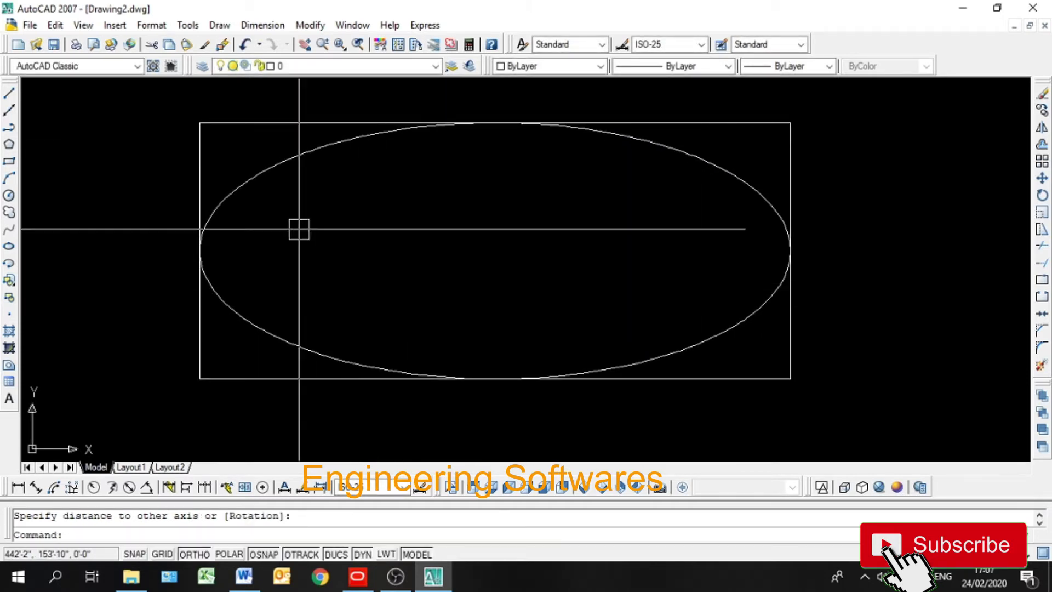
# - Draw a vertical line dividing the rectangle, from the upper side's midpoint to the lower side's midpoint
pyautogui.click(11, 94)
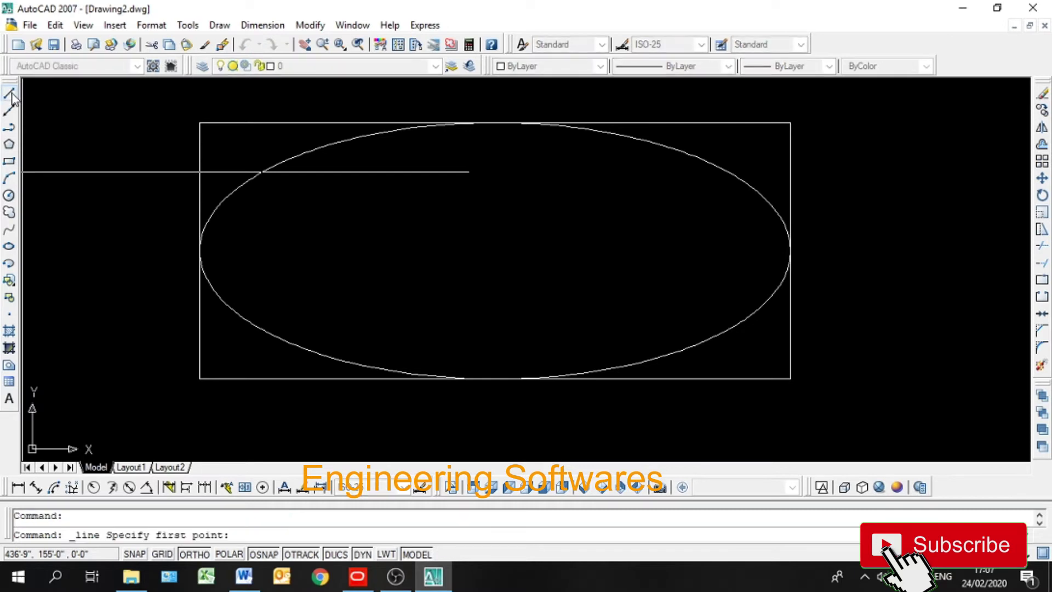
pyautogui.click(494, 121)
pyautogui.click(494, 378)
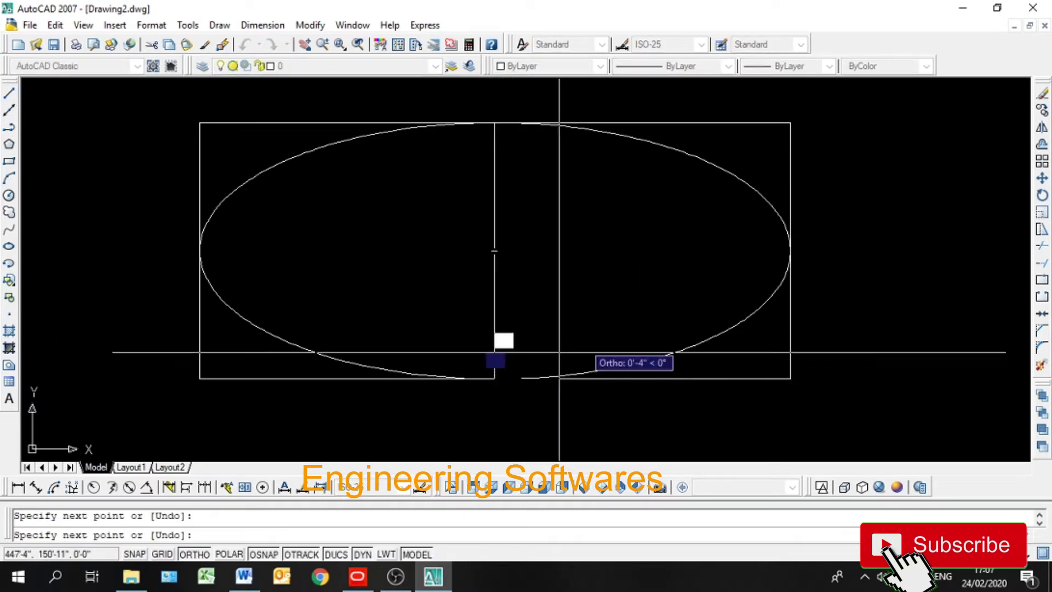
pyautogui.press('Return')
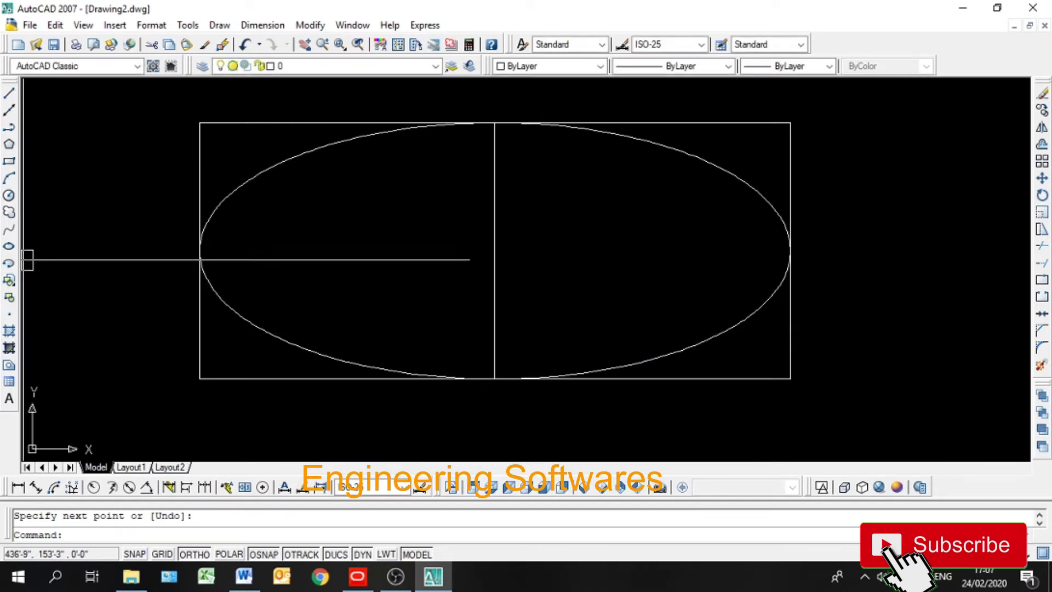
# - Draw an ellipse in the rectangle's left half, from the left side's midpoint to the dividing line's midpoint, with a freehand height
pyautogui.click(9, 246)
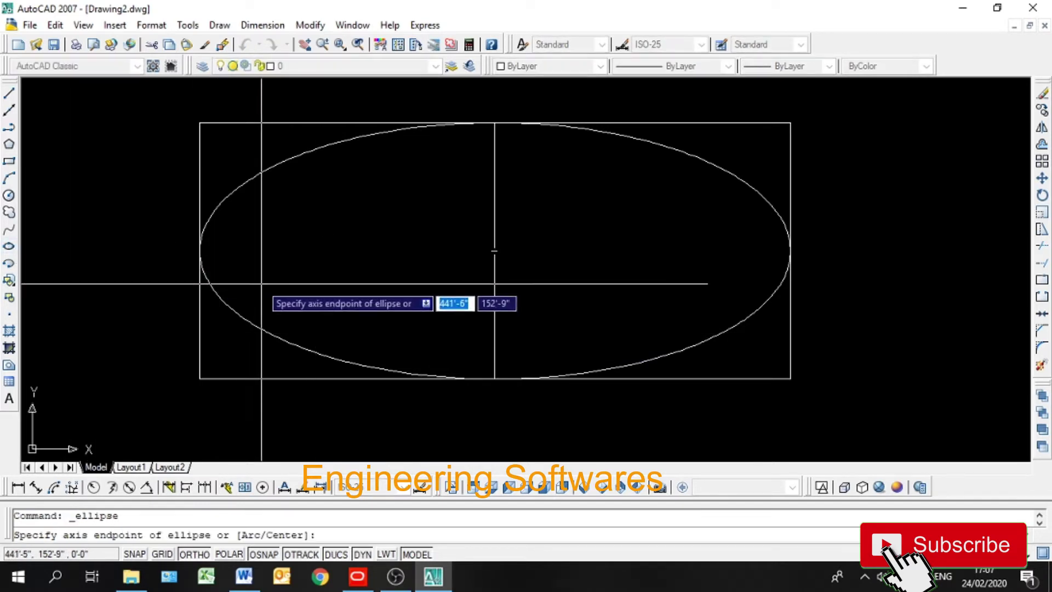
pyautogui.click(199, 251)
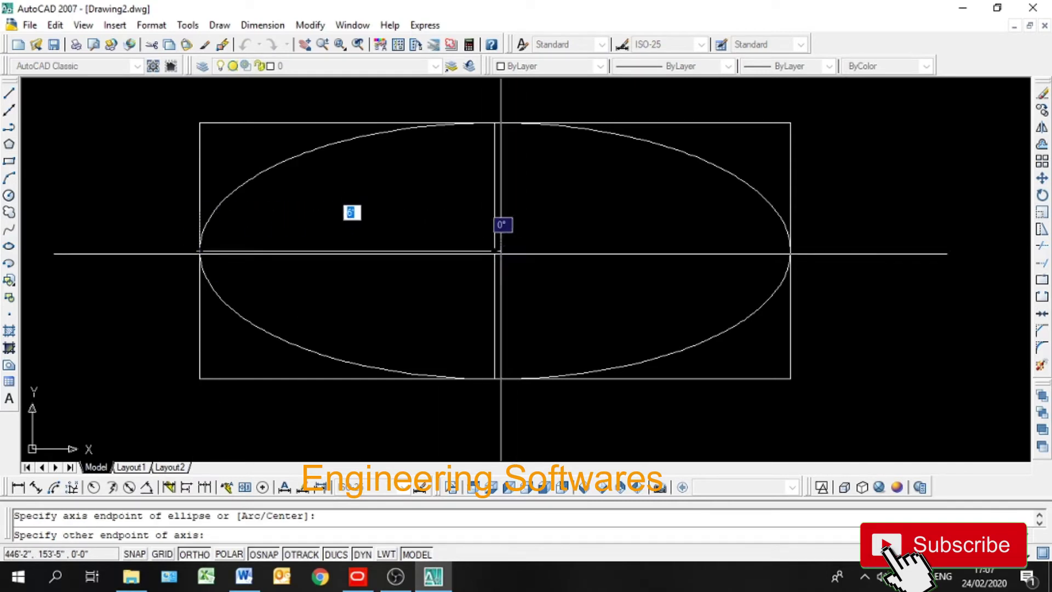
pyautogui.click(495, 250)
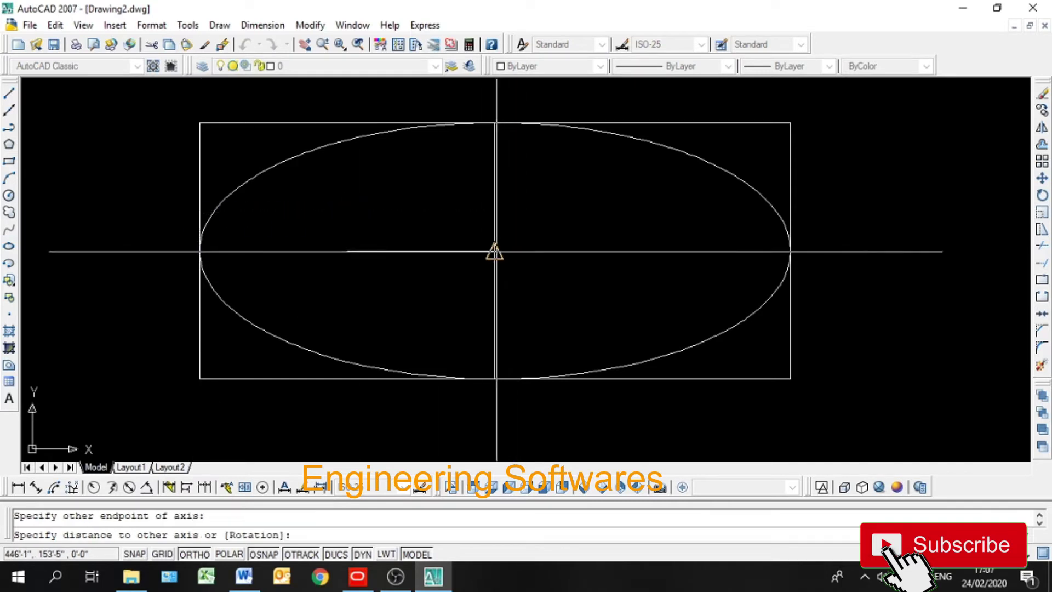
pyautogui.click(419, 235)
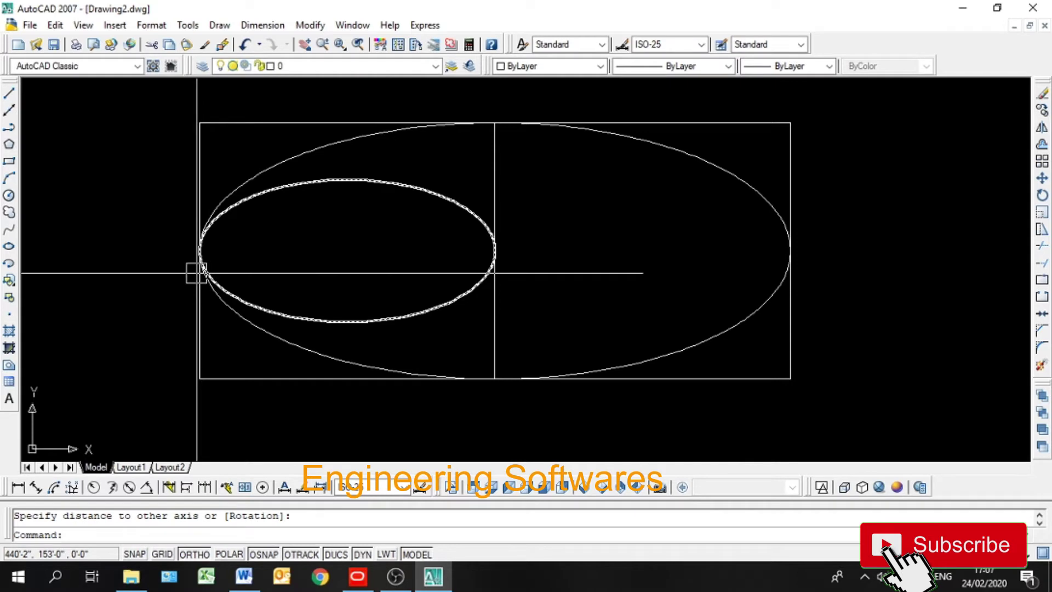
# - Draw two smaller nested ellipses from the same left endpoint, each ending at the center of the preceding ellipse, with freehand heights
pyautogui.press('Return')
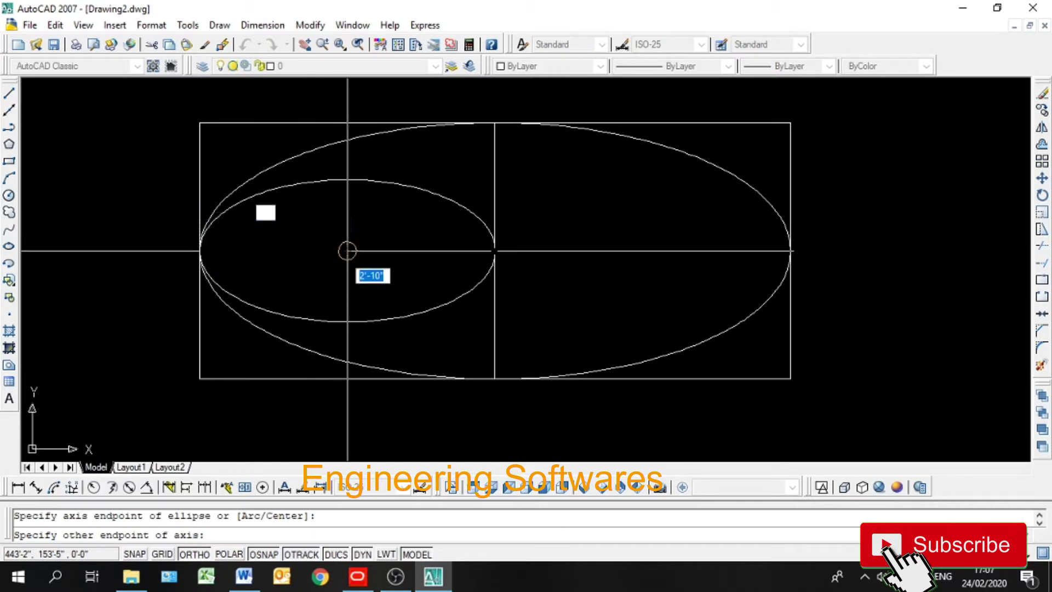
pyautogui.click(347, 251)
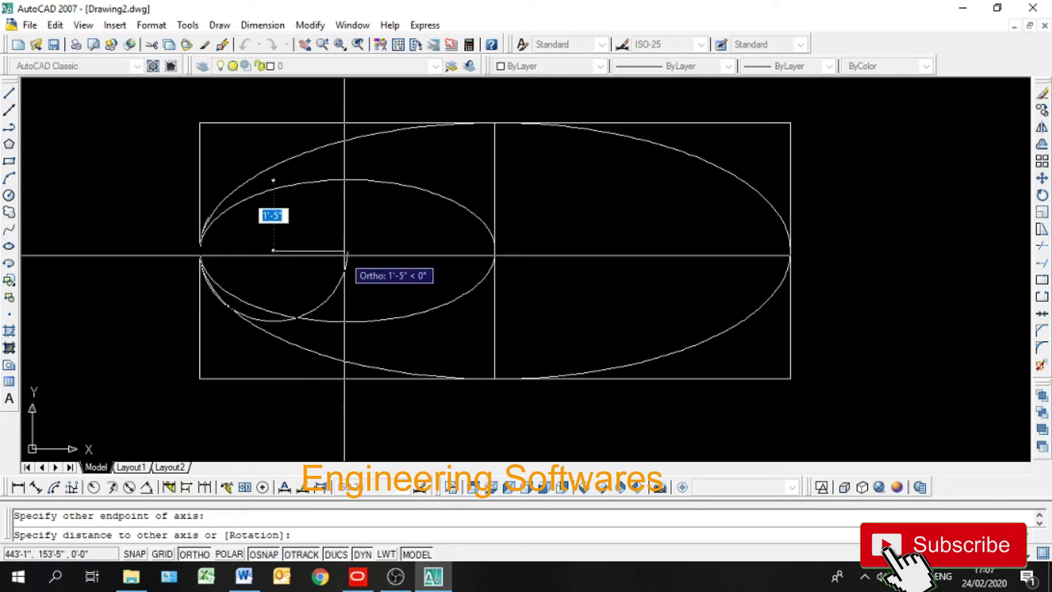
pyautogui.click(304, 256)
pyautogui.press('Return')
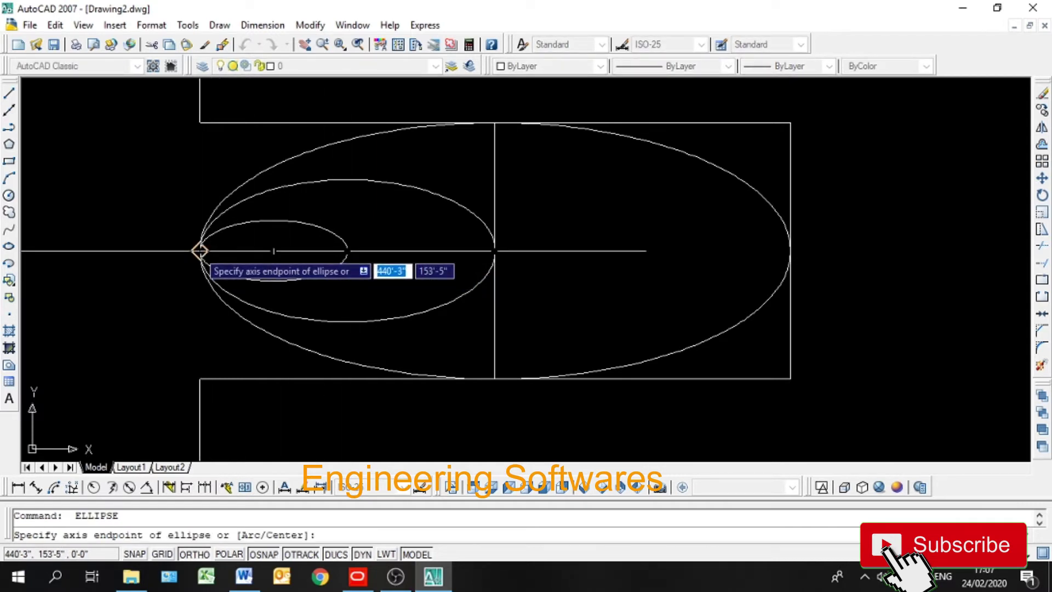
pyautogui.click(199, 251)
pyautogui.click(273, 251)
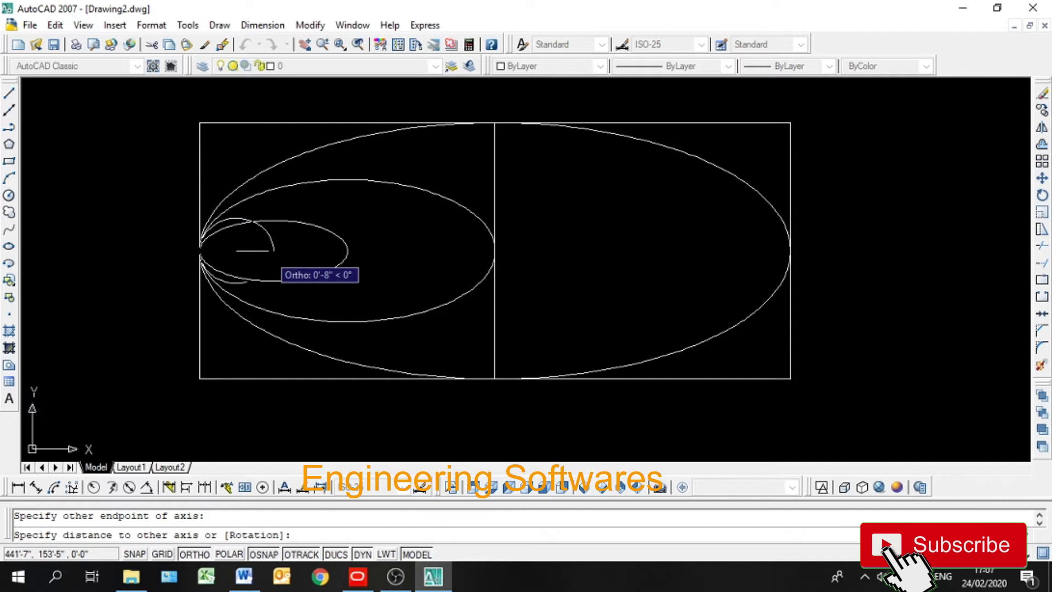
pyautogui.click(254, 251)
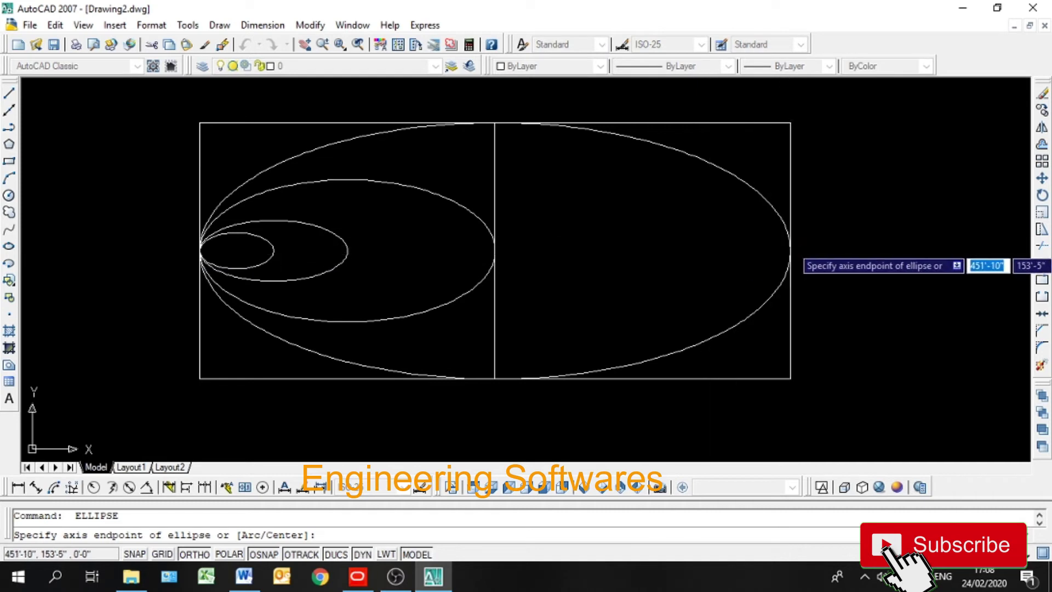
# - Draw an ellipse in the rectangle's right half, from the right side's midpoint to the dividing line's midpoint, with a freehand height
pyautogui.click(789, 251)
pyautogui.click(504, 250)
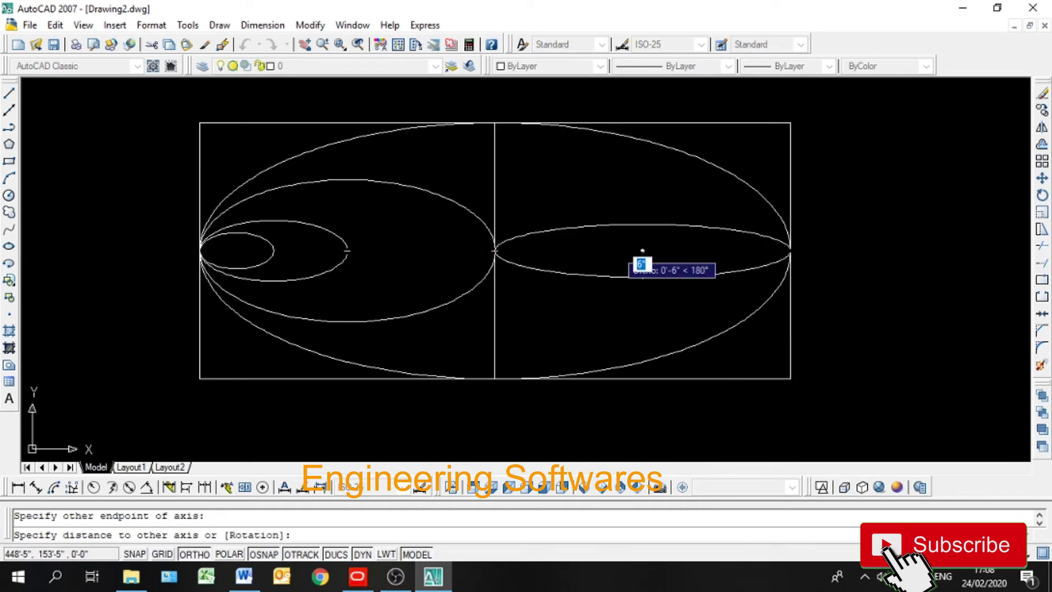
pyautogui.click(566, 271)
# - Draw a nested ellipse from the dividing line's midpoint to the center of the right-half ellipse, with a freehand height
pyautogui.press('Return')
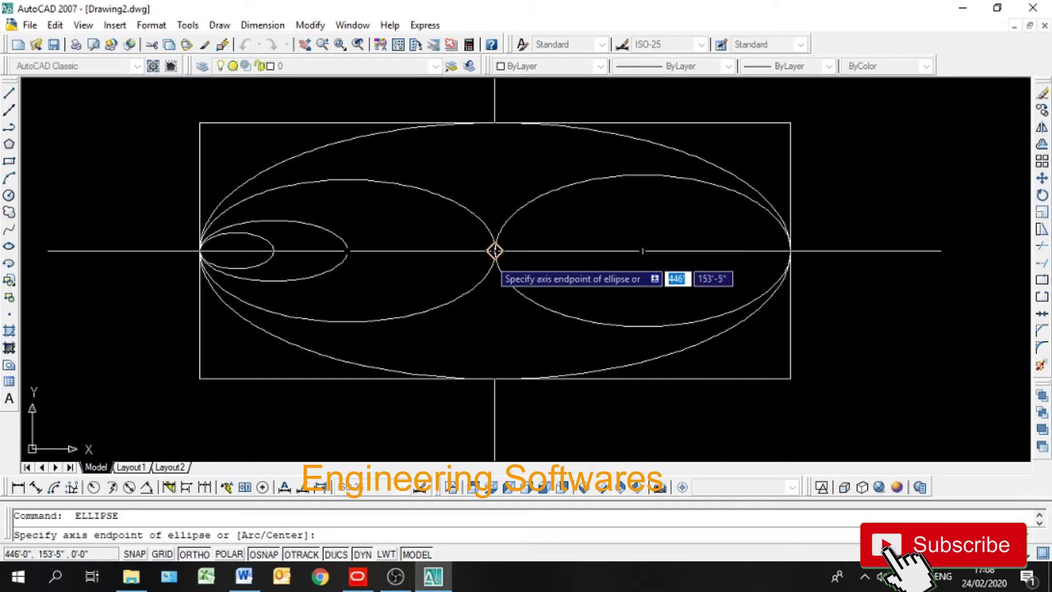
pyautogui.click(494, 250)
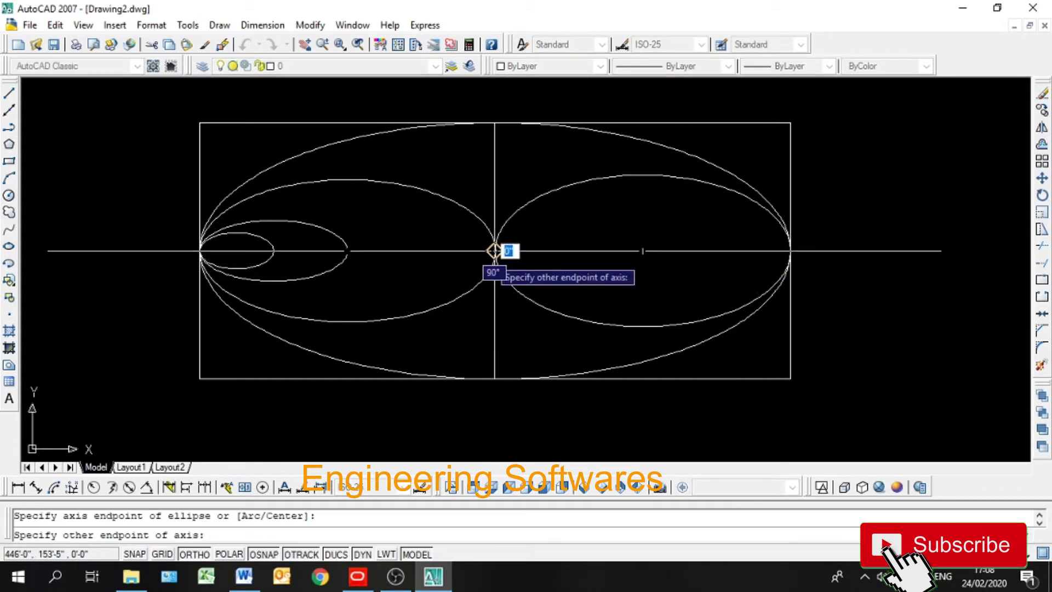
pyautogui.click(642, 251)
pyautogui.press('Return')
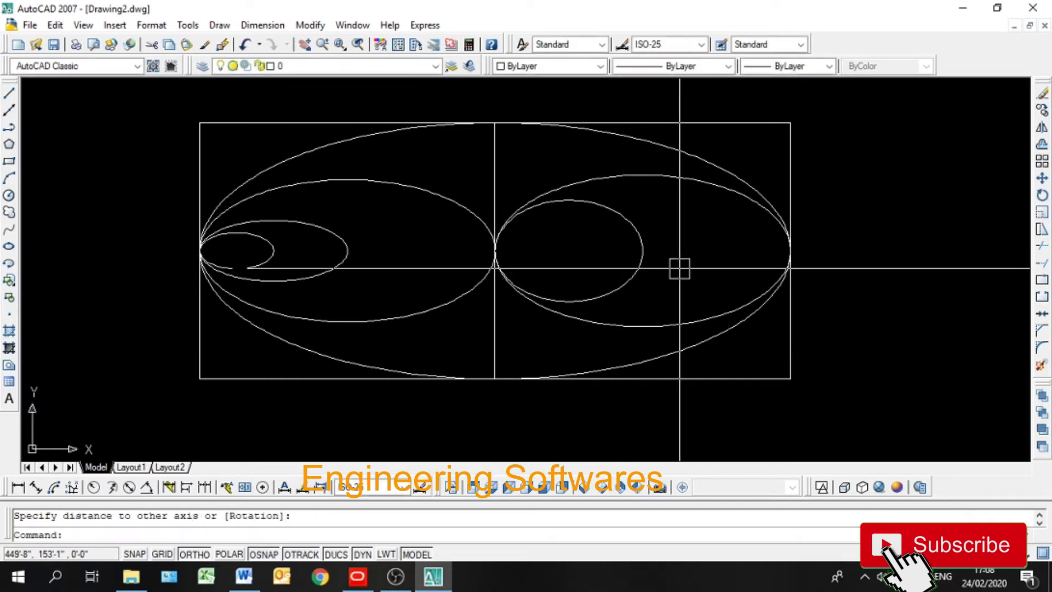
pyautogui.rightClick(680, 268)
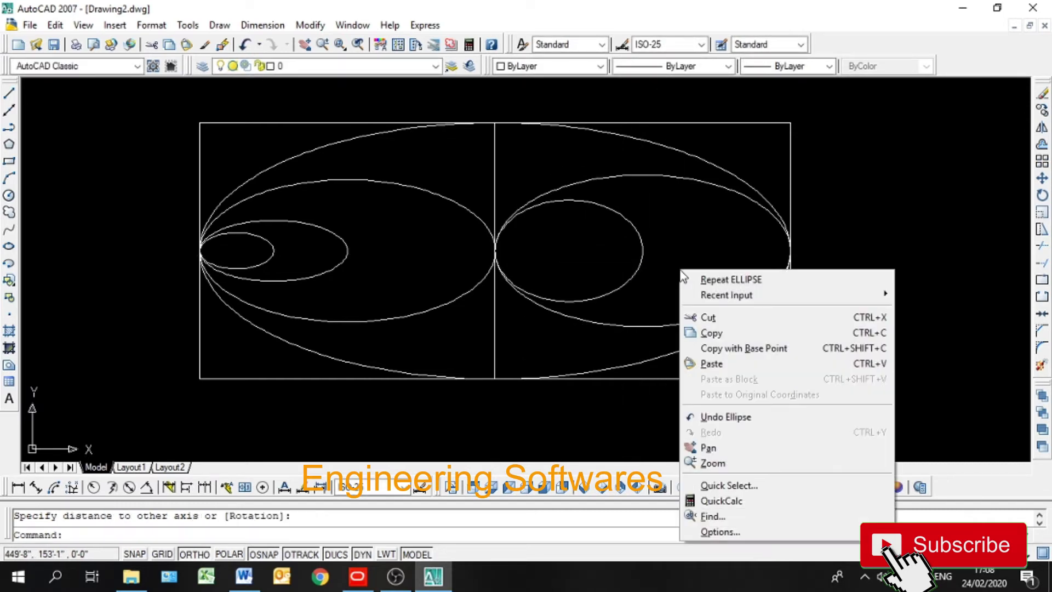
pyautogui.click(596, 224)
pyautogui.press('Escape')
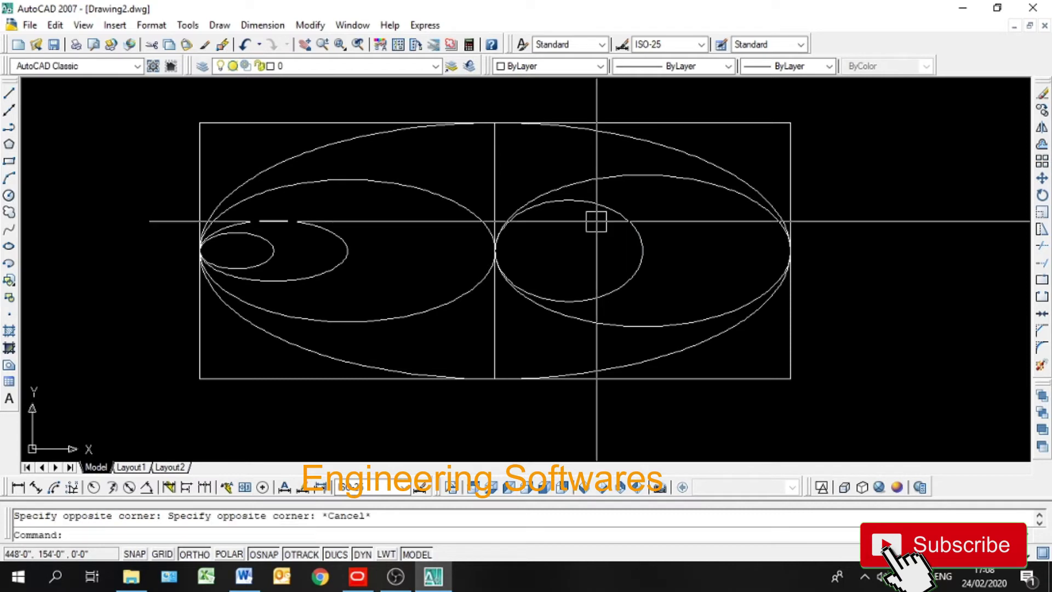
# - Draw the innermost right-half ellipse from the dividing line's midpoint to the preceding ellipse's center, with the other semi-axis about 4"
pyautogui.press('Return')
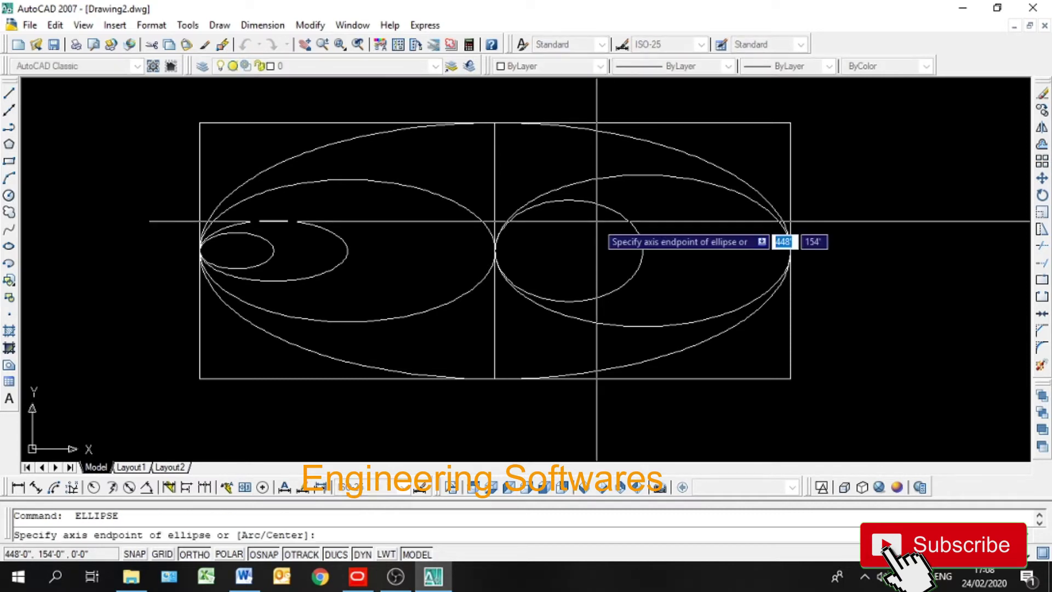
pyautogui.click(495, 251)
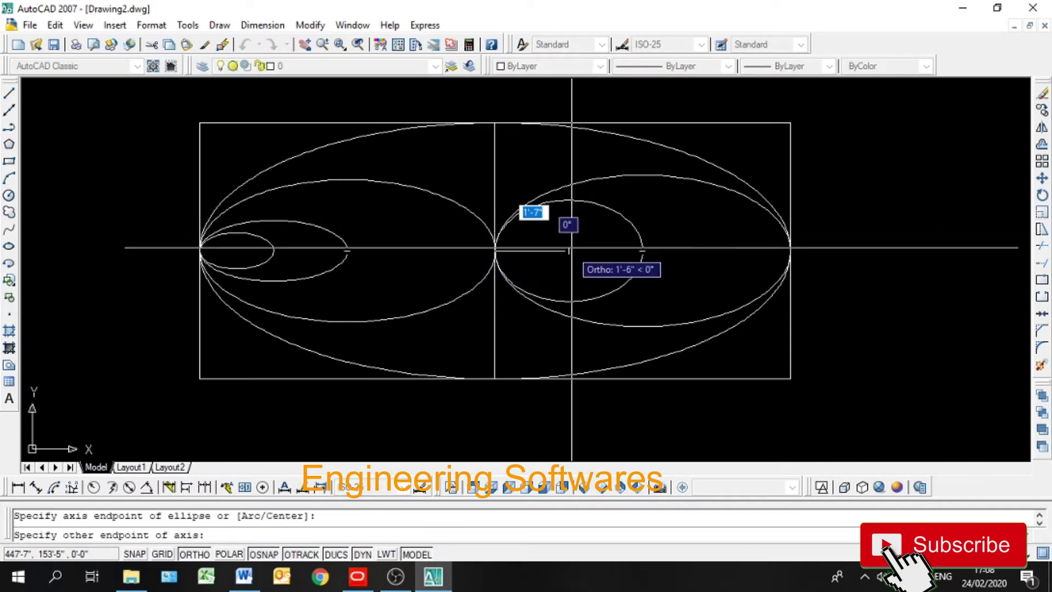
pyautogui.click(570, 251)
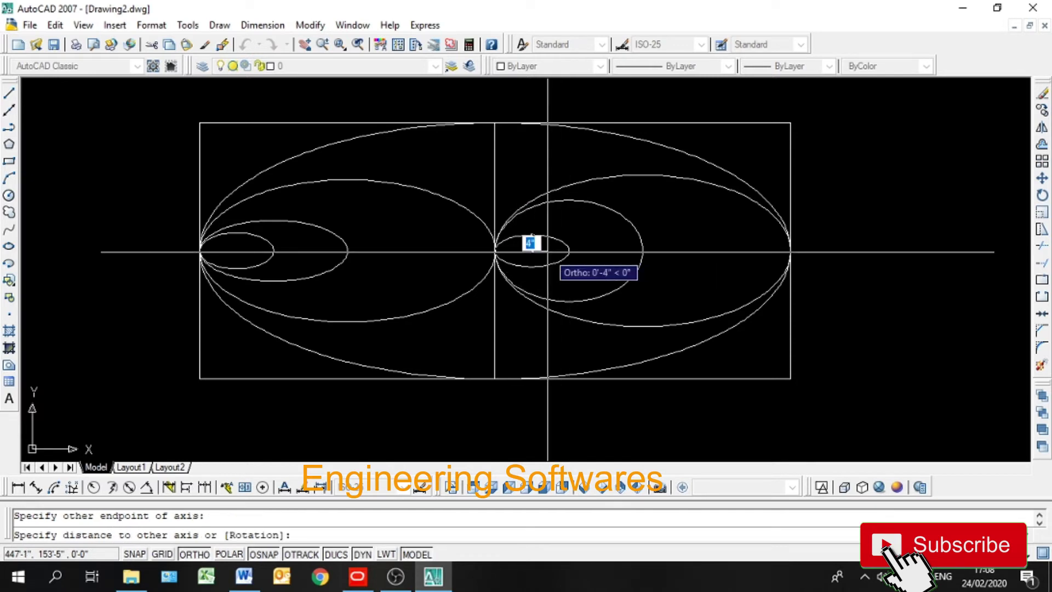
pyautogui.click(549, 252)
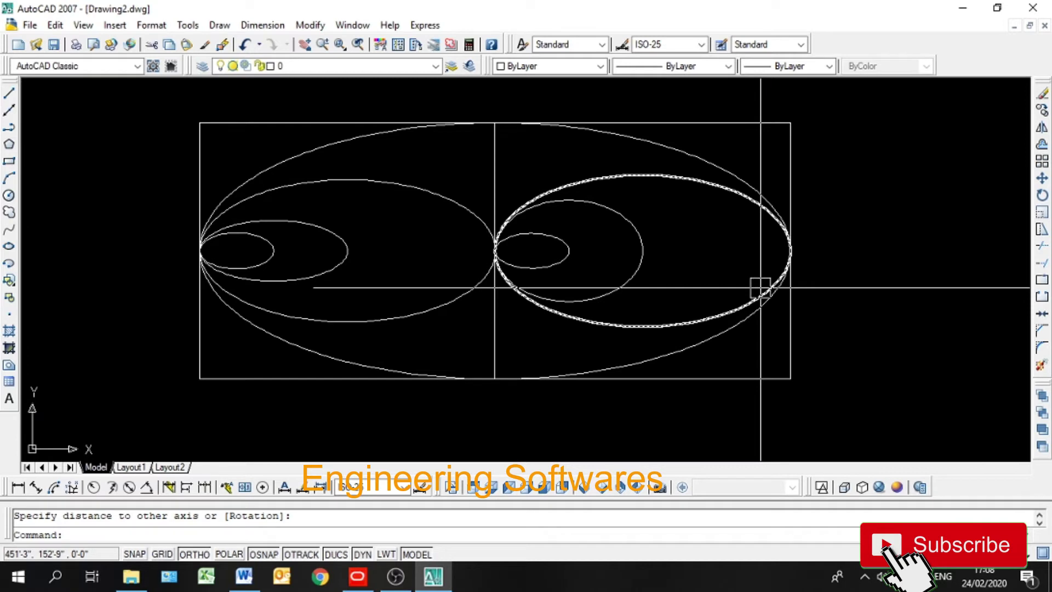
# - Draw a nearly square rectangle about 5' high, freehand, to the right of the rectangle with the nested ellipses
pyautogui.moveTo(760, 287); pyautogui.dragTo(521, 313, button='middle')
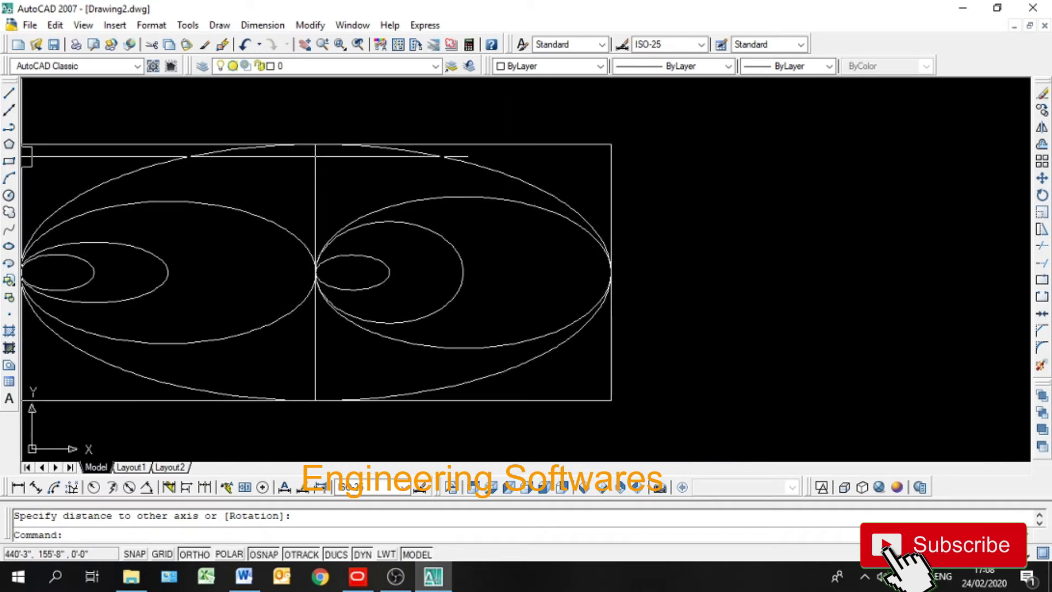
pyautogui.click(10, 160)
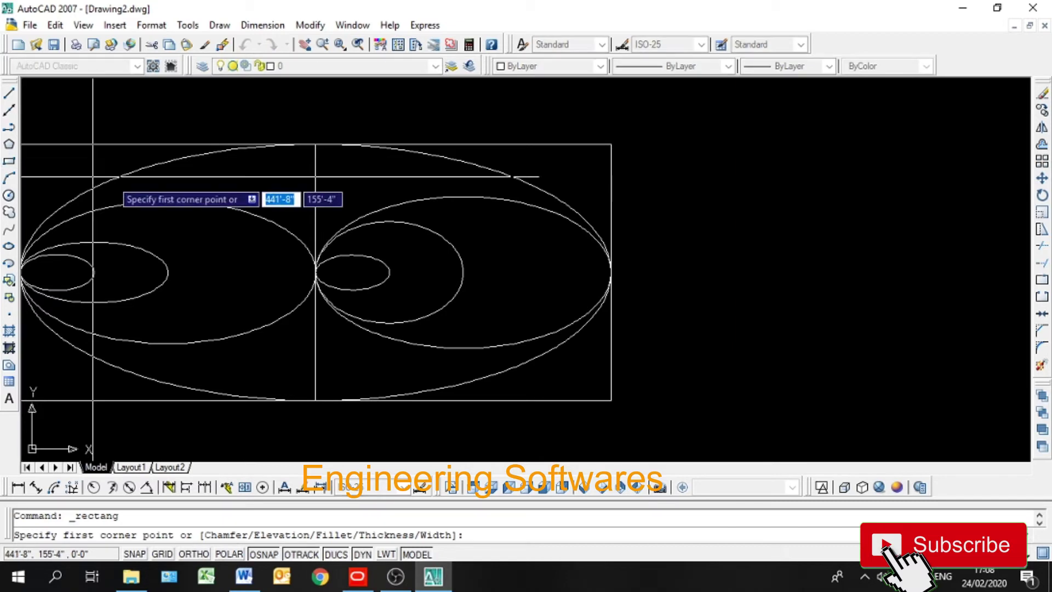
pyautogui.click(693, 144)
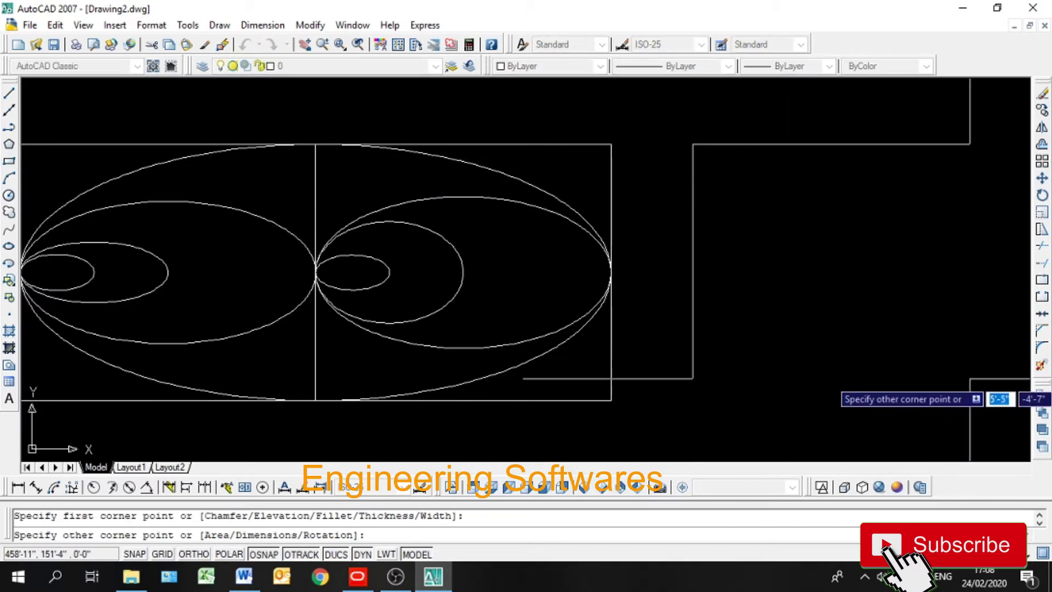
pyautogui.click(986, 403)
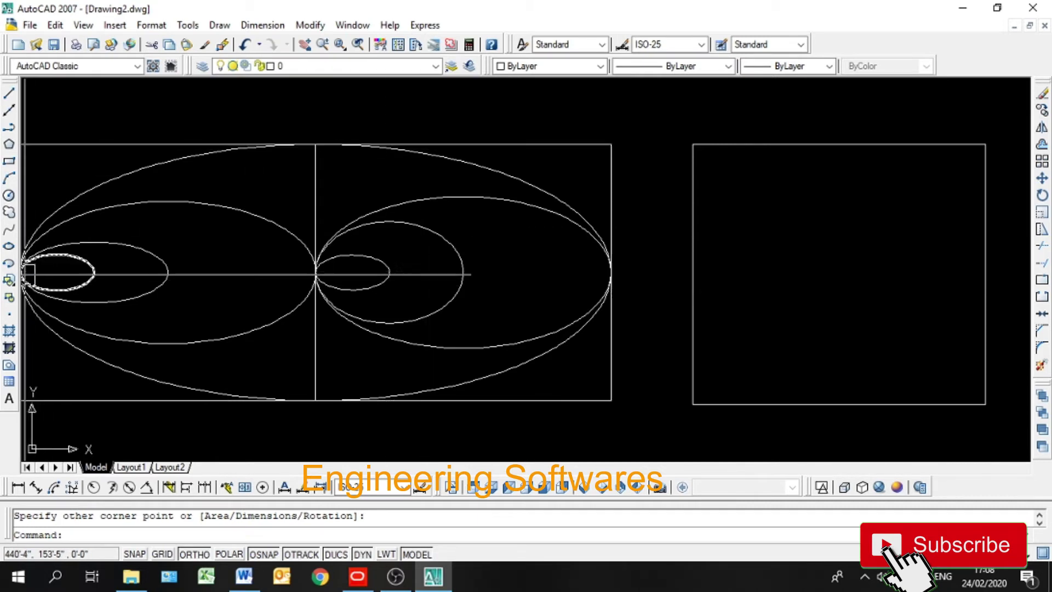
# - Draw a narrow vertical ellipse between the new rectangle's upper and lower side midpoints, with the other semi-axis about 8"
pyautogui.click(8, 246)
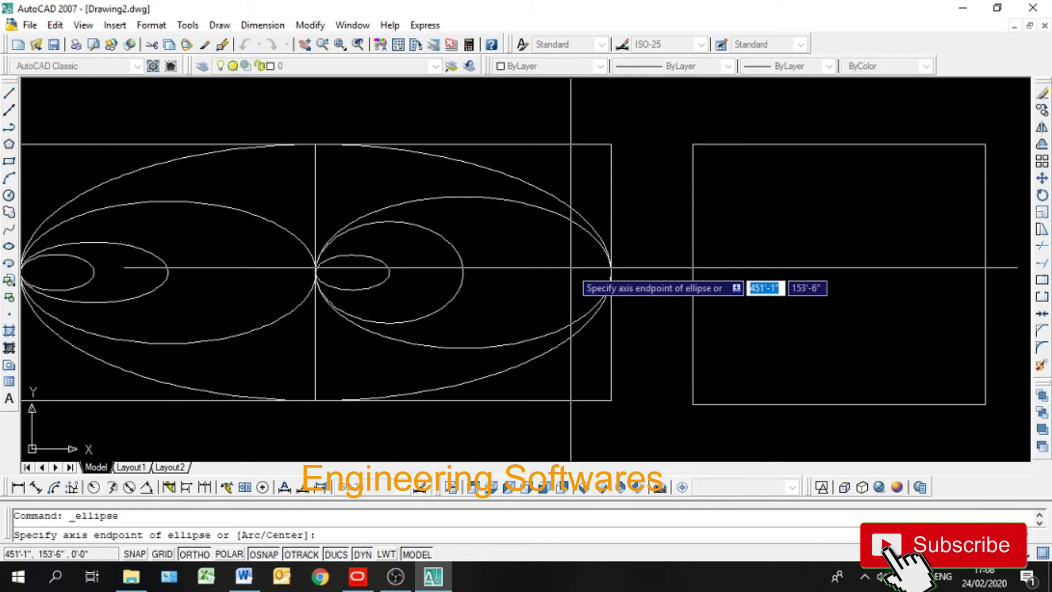
pyautogui.click(839, 144)
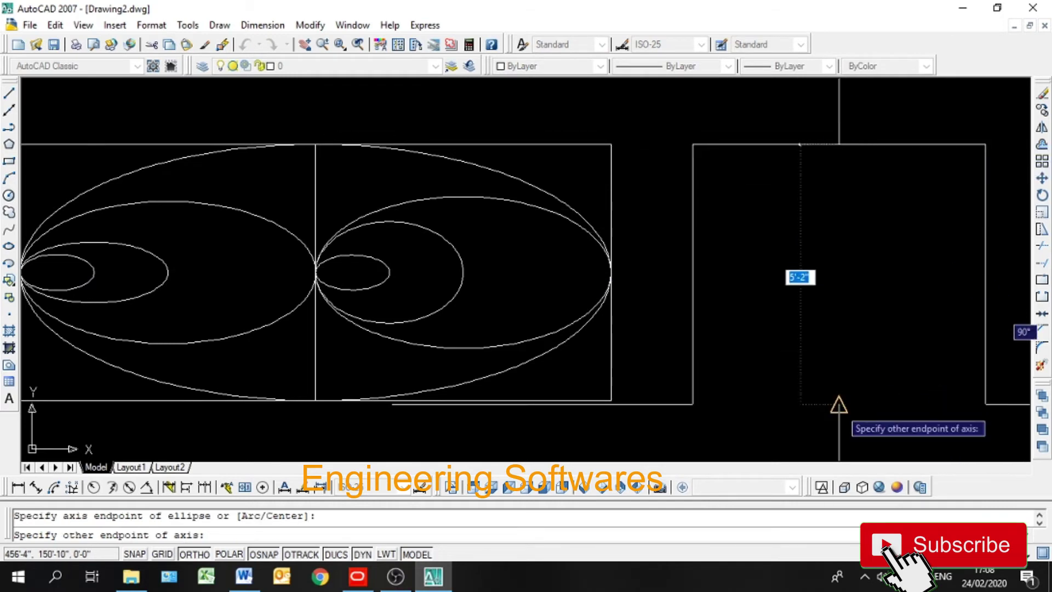
pyautogui.click(838, 404)
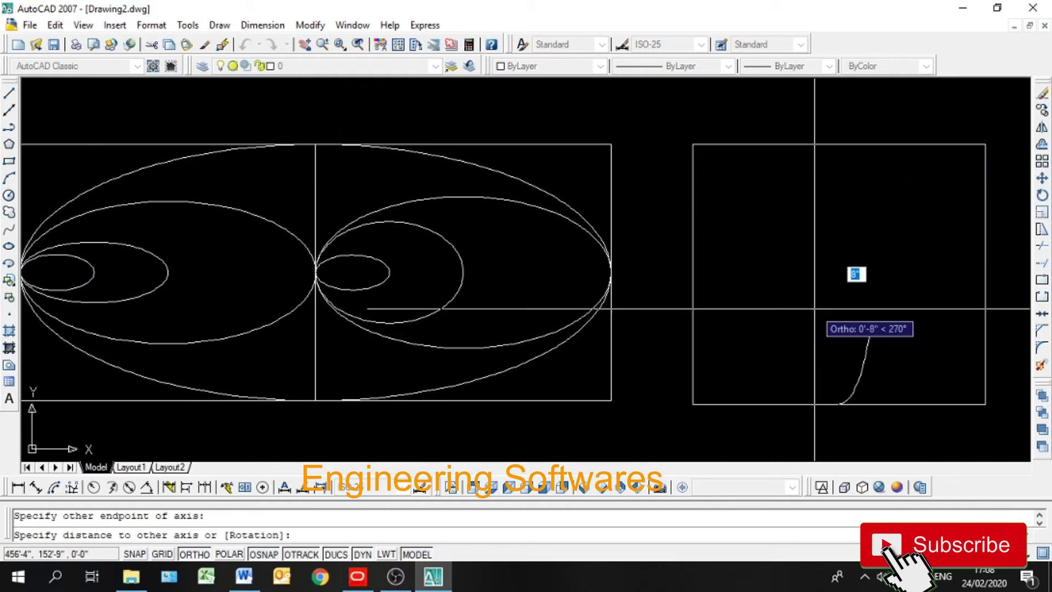
pyautogui.click(839, 309)
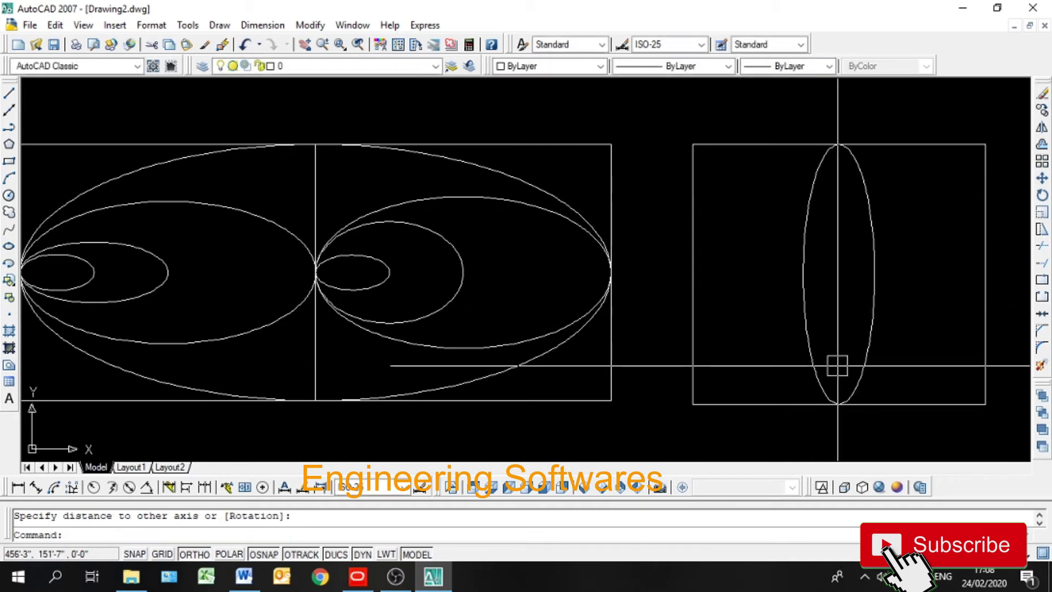
# - Draw a horizontal ellipse between the near-square rectangle's left and right side midpoints, setting its other semi-axis from the vertical ellipse's right quadrant
pyautogui.press('Return')
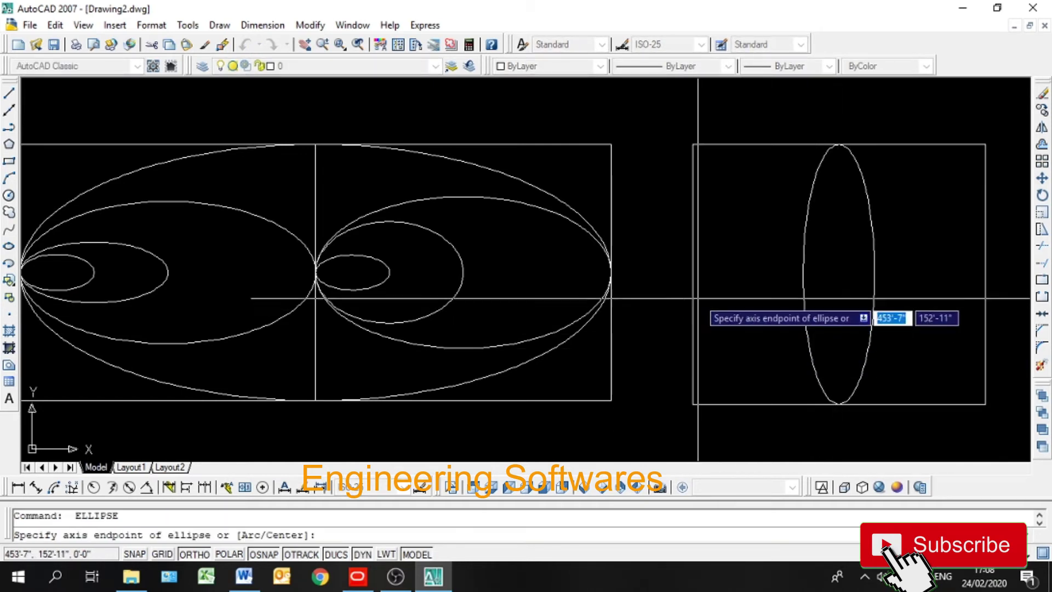
pyautogui.click(693, 274)
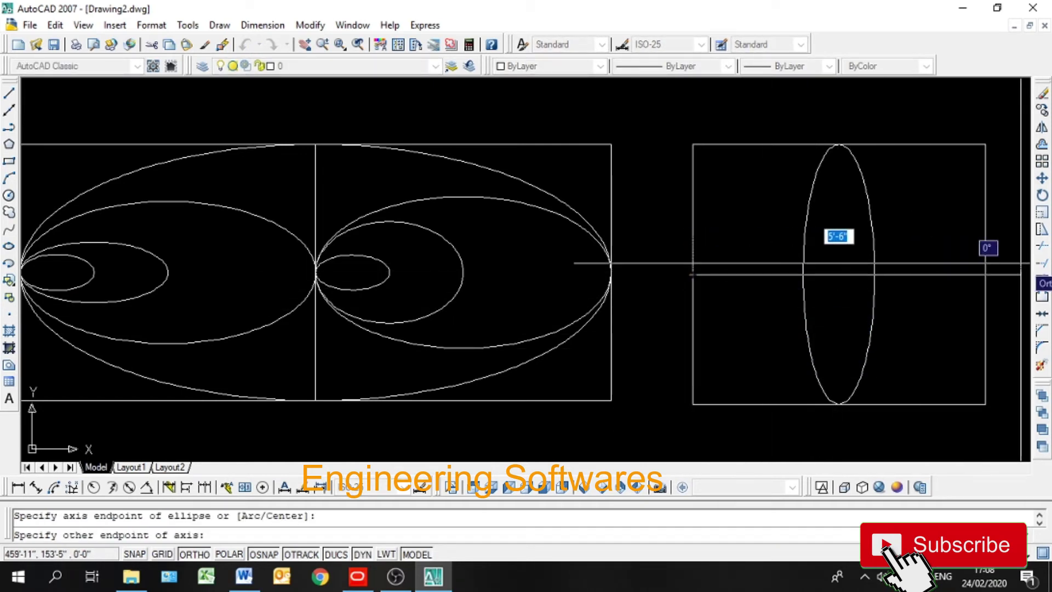
pyautogui.click(984, 274)
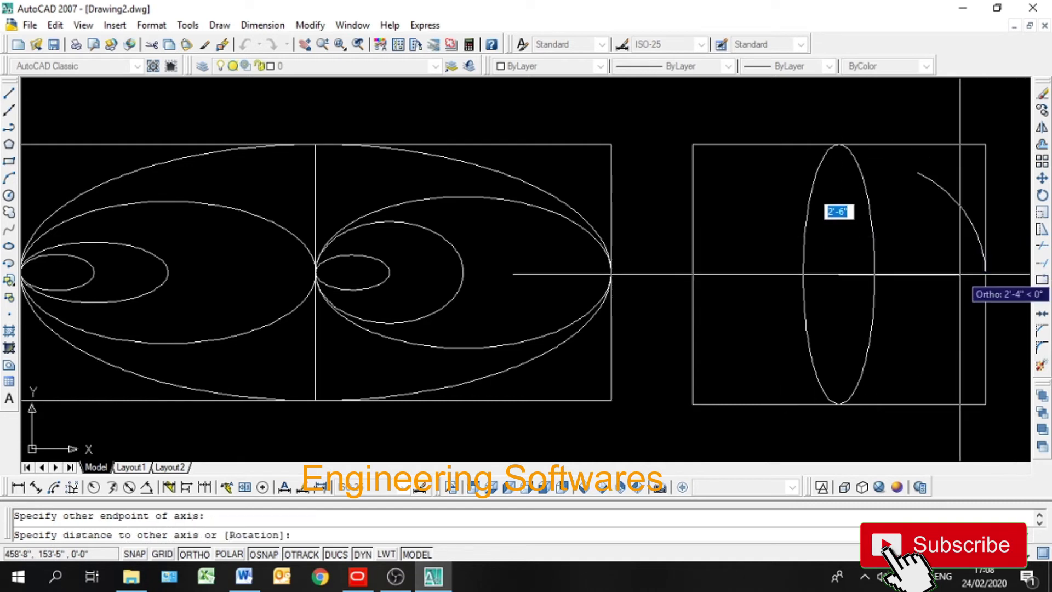
pyautogui.click(874, 274)
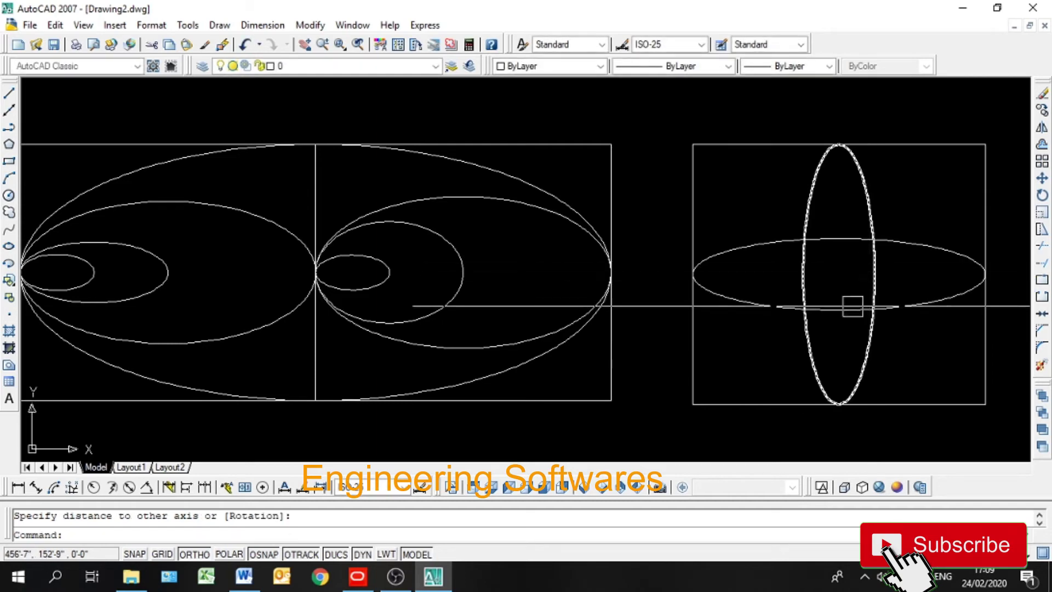
# - Erase the near-square rectangle enclosing the two crossed ellipses
pyautogui.click(718, 159)
pyautogui.click(717, 143)
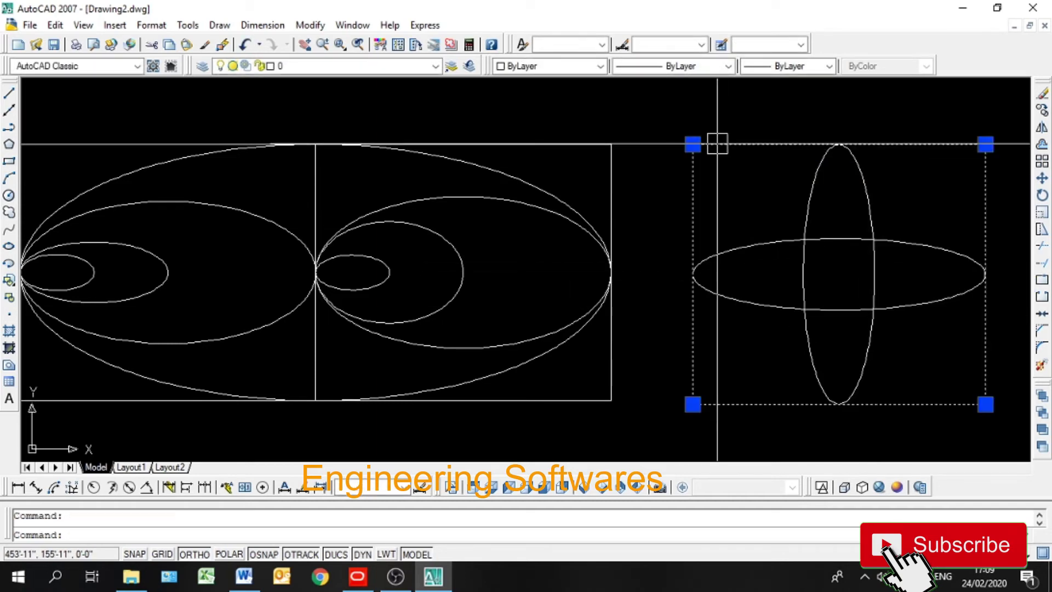
pyautogui.press('Delete')
# - Draw a diagonal ellipse between the crossed ellipses' lower-left and upper-right intersections, with the other semi-axis about 4"
pyautogui.moveTo(892, 234)
pyautogui.mouseDown(button='middle')
pyautogui.moveTo(682, 286)
pyautogui.moveTo(625, 350)
pyautogui.mouseUp(button='middle')
pyautogui.scroll(3, 625, 350)
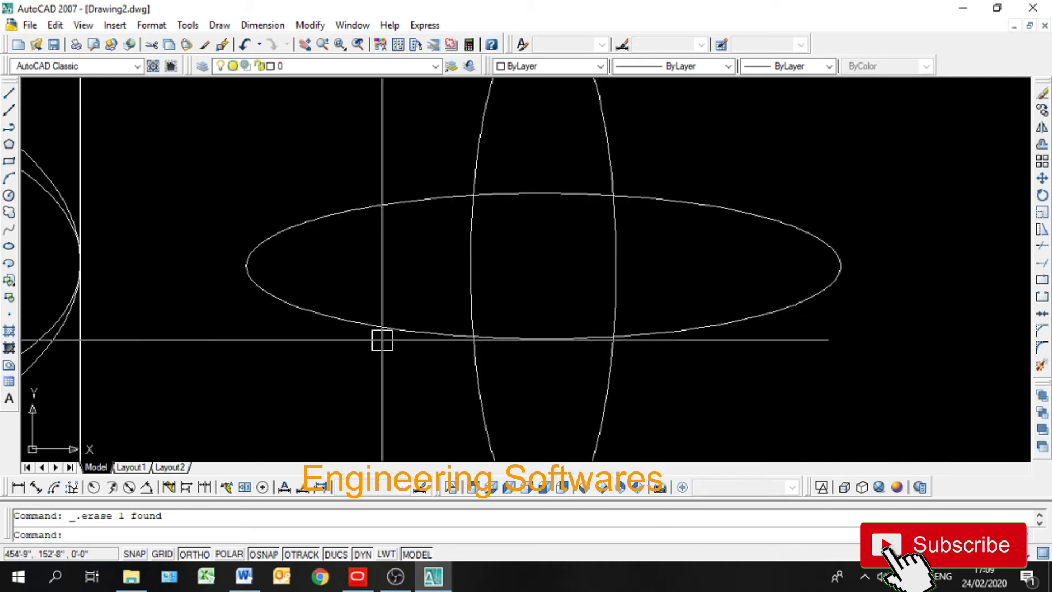
pyautogui.click(9, 246)
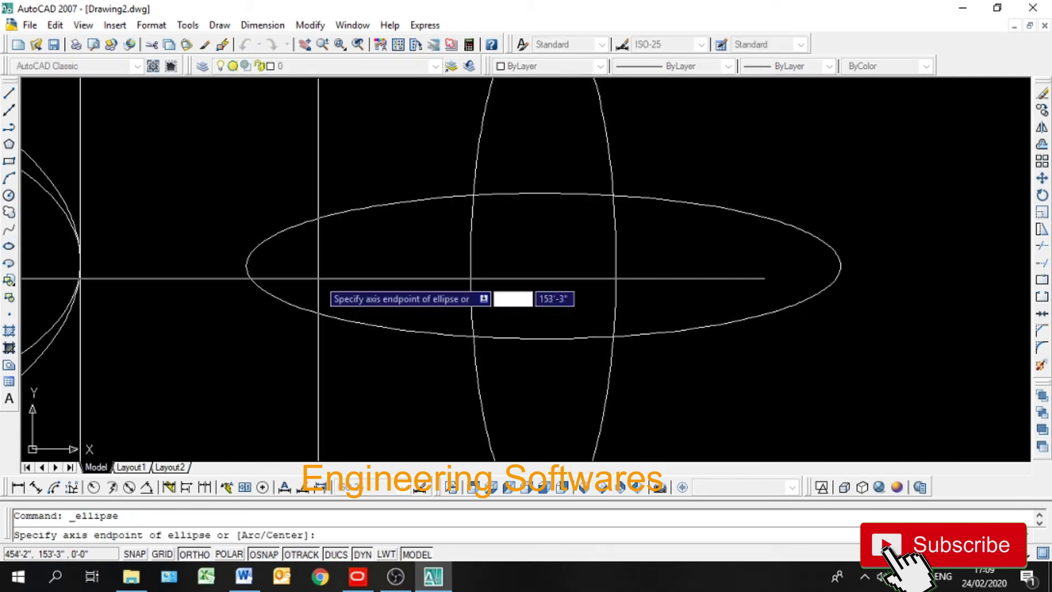
pyautogui.click(473, 335)
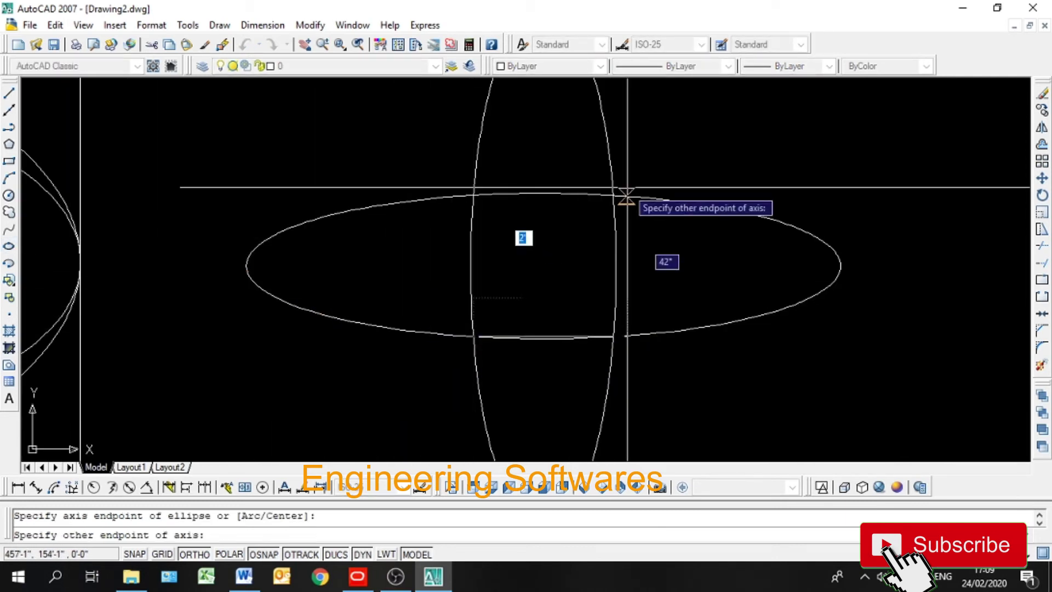
pyautogui.click(612, 196)
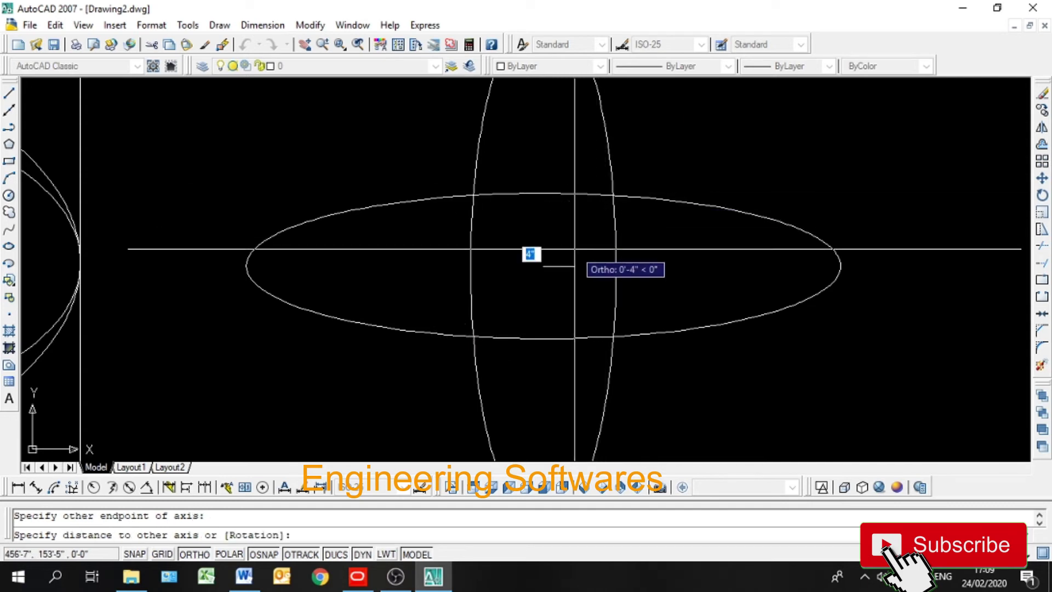
pyautogui.click(542, 265)
# - Draw a second diagonal ellipse between the crossed ellipses' upper-left and lower-right intersections, with the other semi-axis about 4"
pyautogui.press('Return')
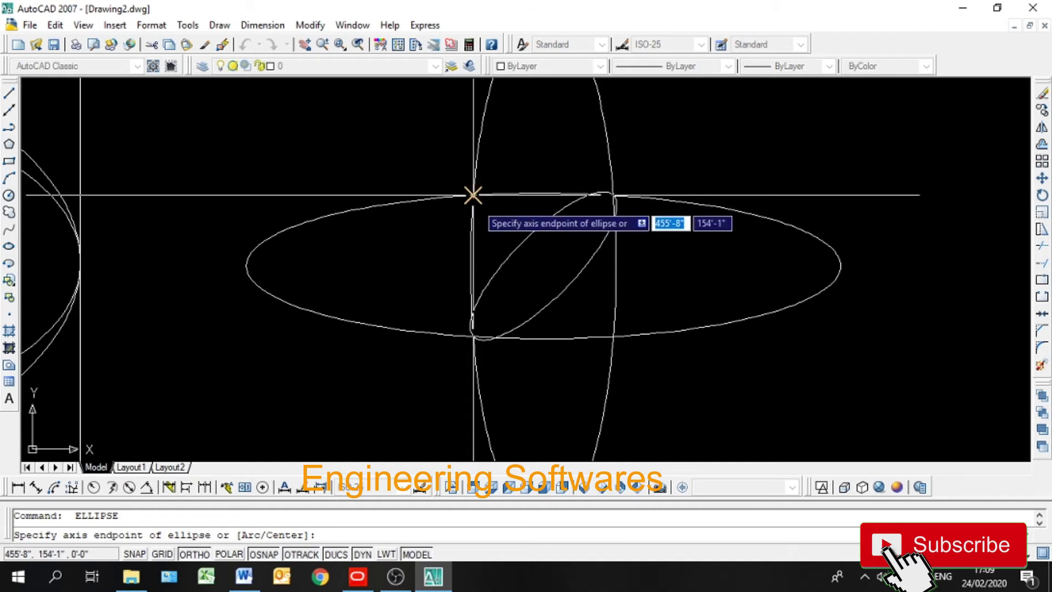
pyautogui.click(473, 195)
pyautogui.click(615, 335)
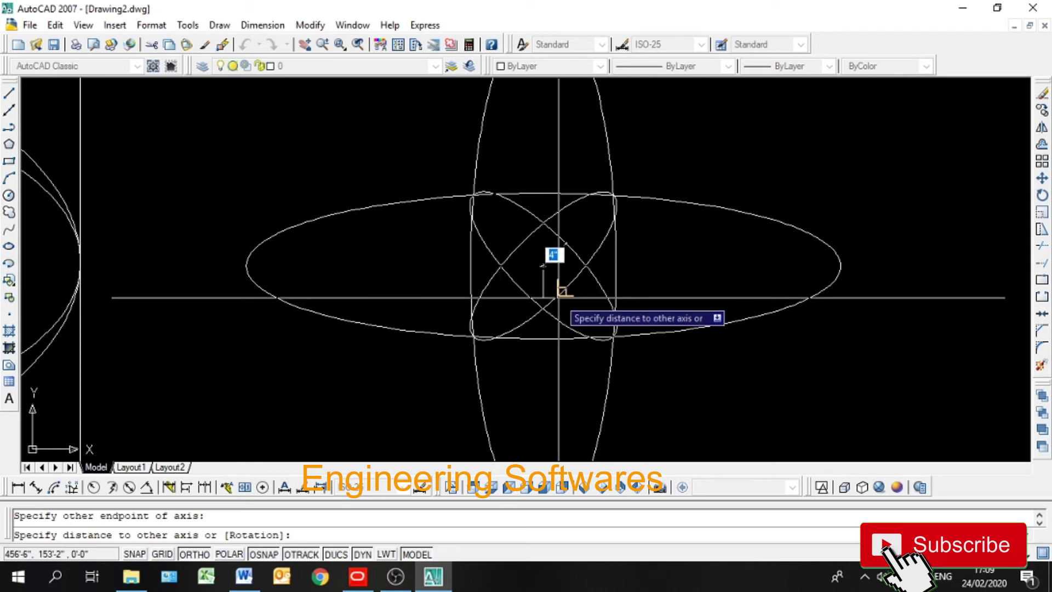
pyautogui.click(567, 298)
pyautogui.scroll(-5, 429, 284)
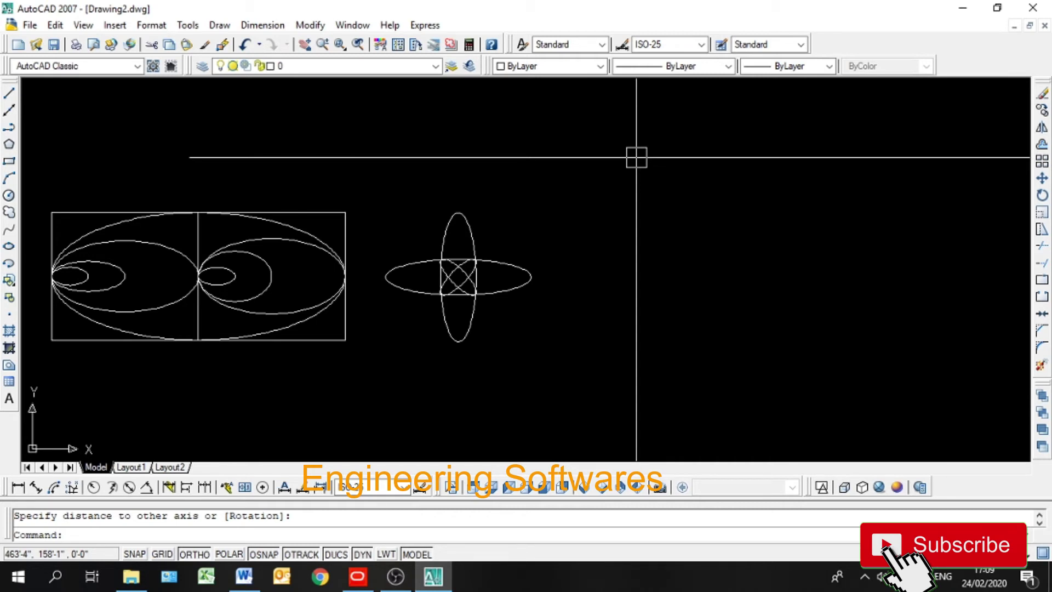
# - Draw a freehand rectangle about 11' wide and 8' high to the right of the crossed ellipses
pyautogui.moveTo(463, 323); pyautogui.dragTo(357, 300, button='middle')
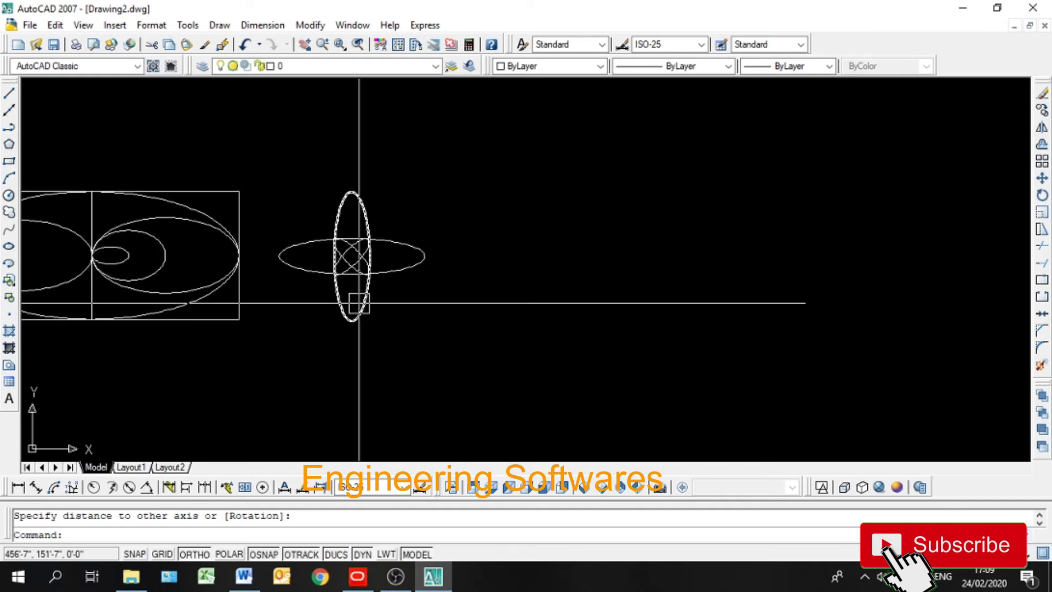
pyautogui.click(10, 162)
pyautogui.click(504, 171)
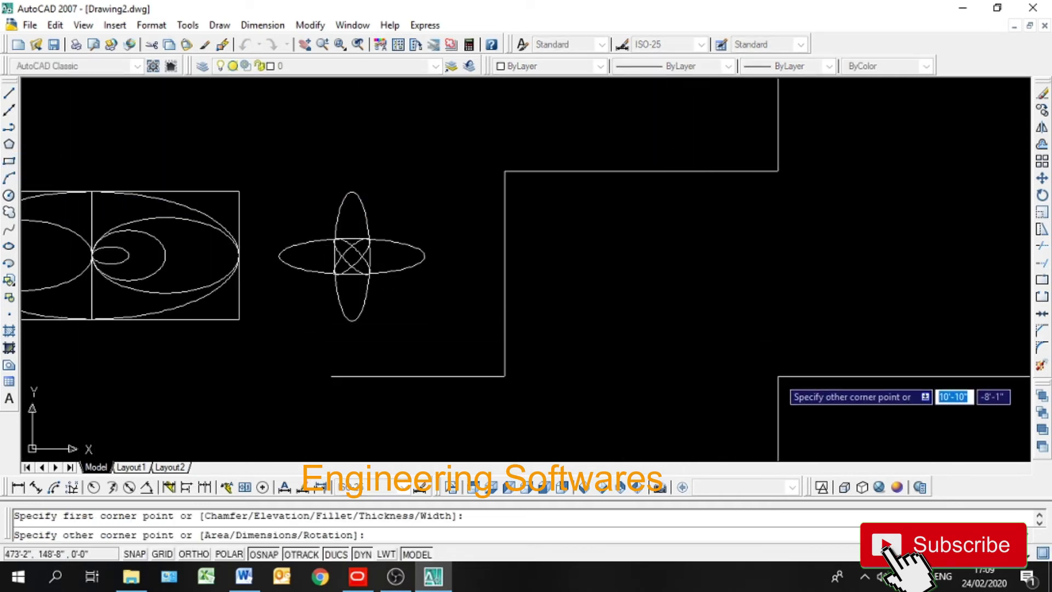
pyautogui.click(783, 382)
# - Draw a Center-option ellipse from the large rectangle's left side midpoint to its right side midpoint, with the other semi-axis about 4'-11", and erase it
pyautogui.click(219, 25)
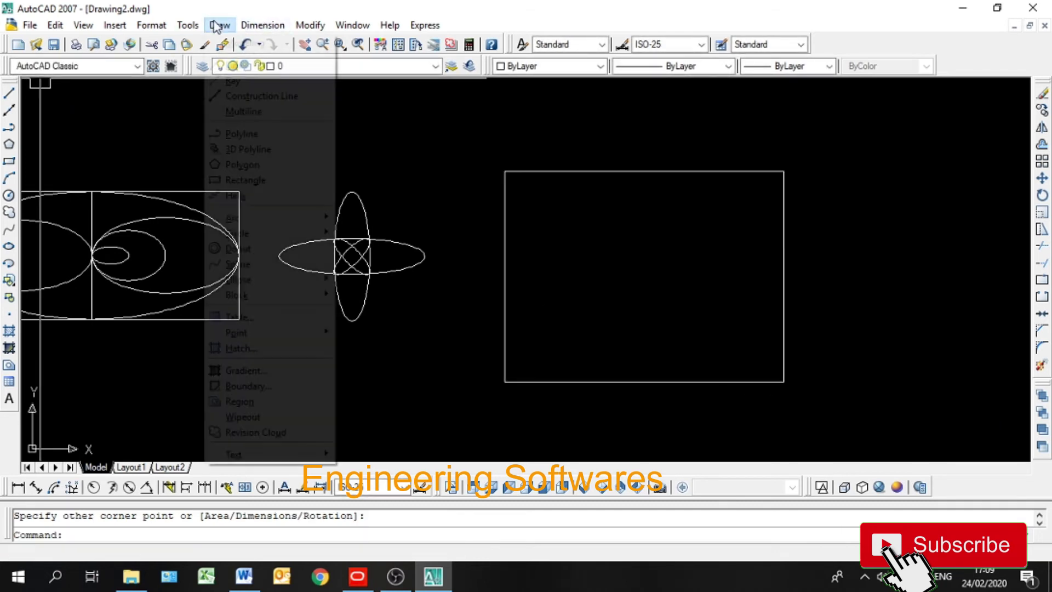
pyautogui.moveTo(278, 282)
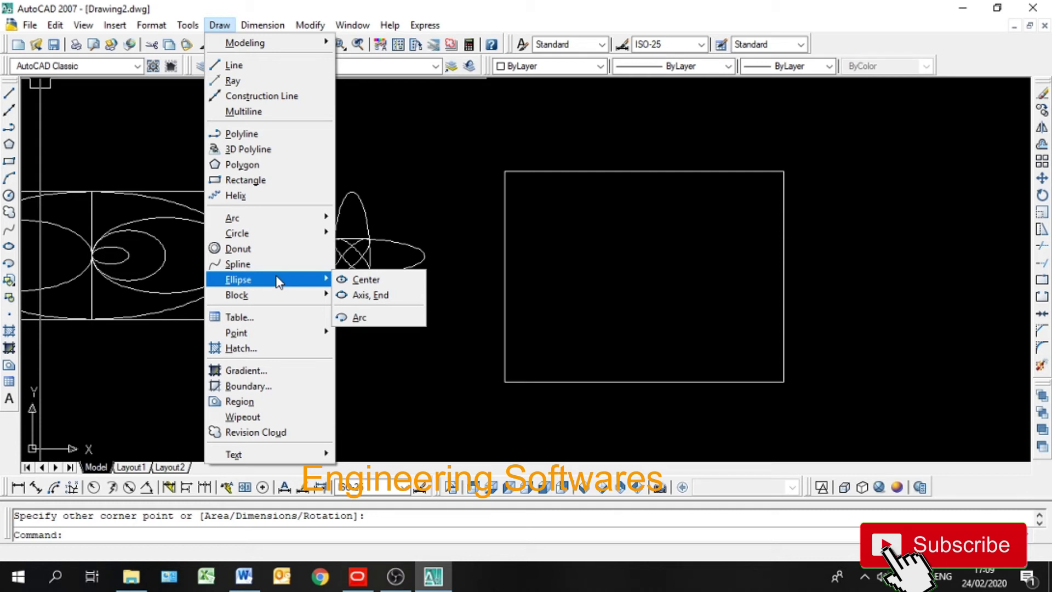
pyautogui.click(364, 280)
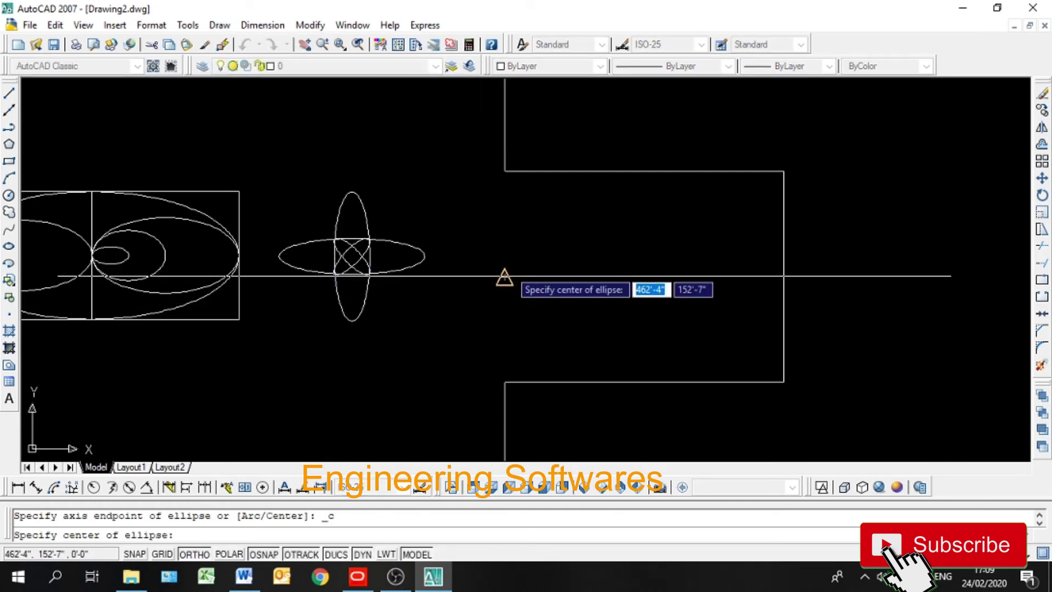
pyautogui.click(504, 275)
pyautogui.click(783, 275)
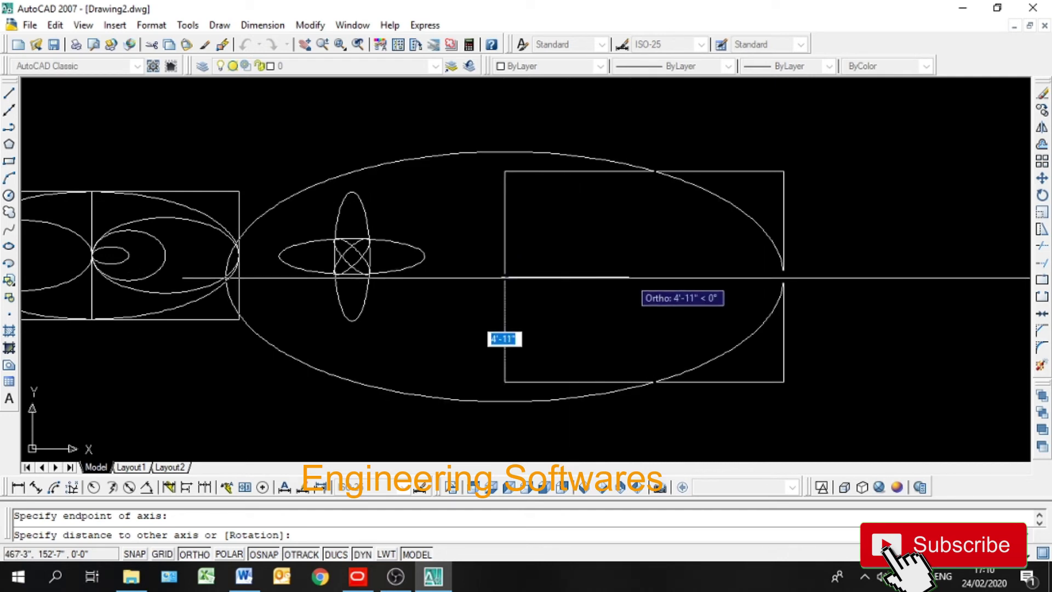
pyautogui.click(629, 277)
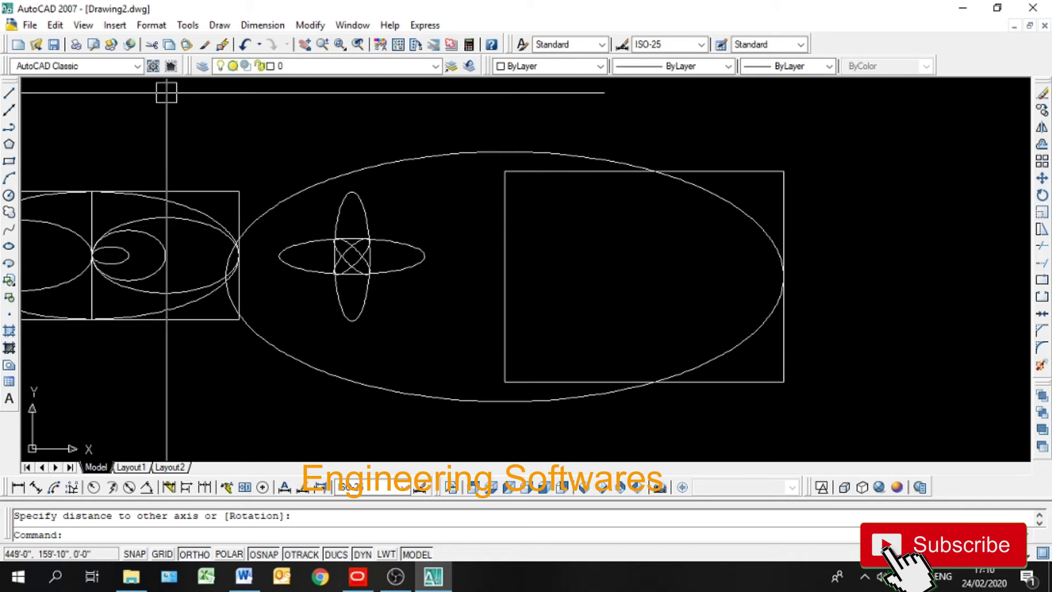
pyautogui.click(433, 157)
pyautogui.press('Delete')
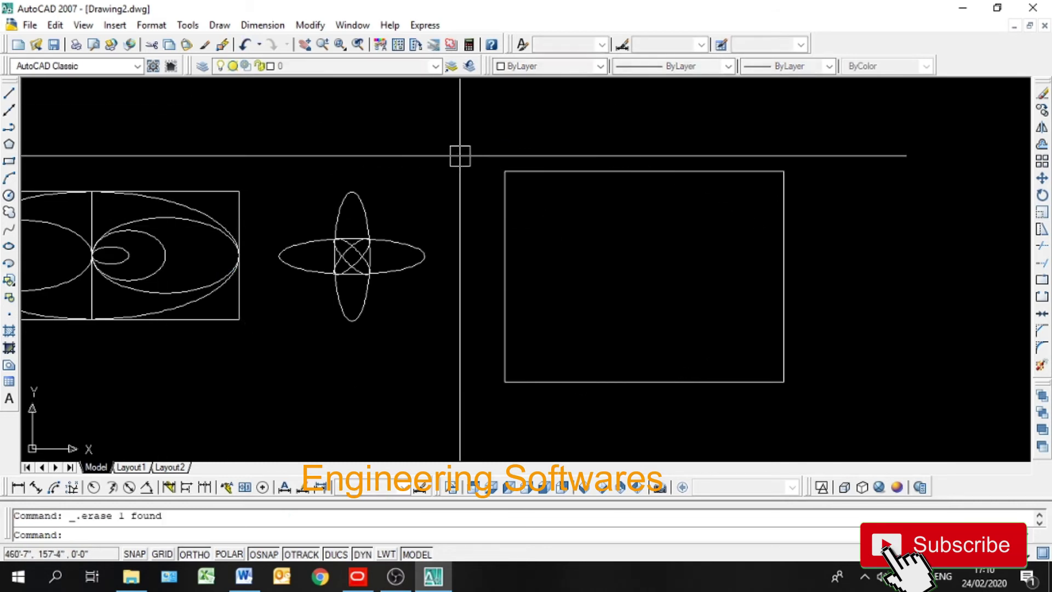
# - Draw an Axis, End ellipse between the large rectangle's left and right side midpoints, reaching the upper side's midpoint, and erase it
pyautogui.click(219, 25)
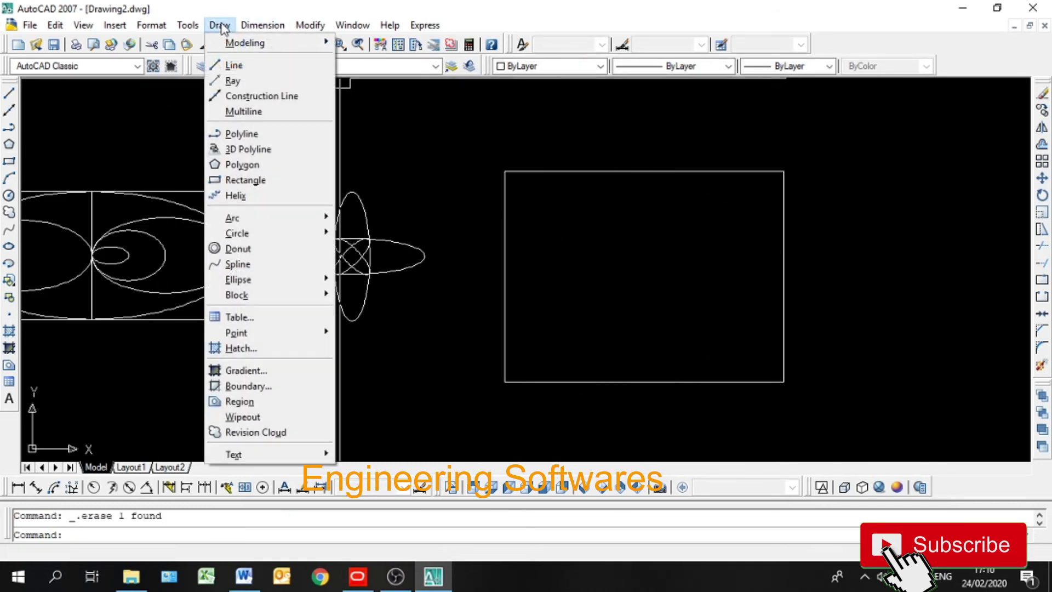
pyautogui.moveTo(274, 281)
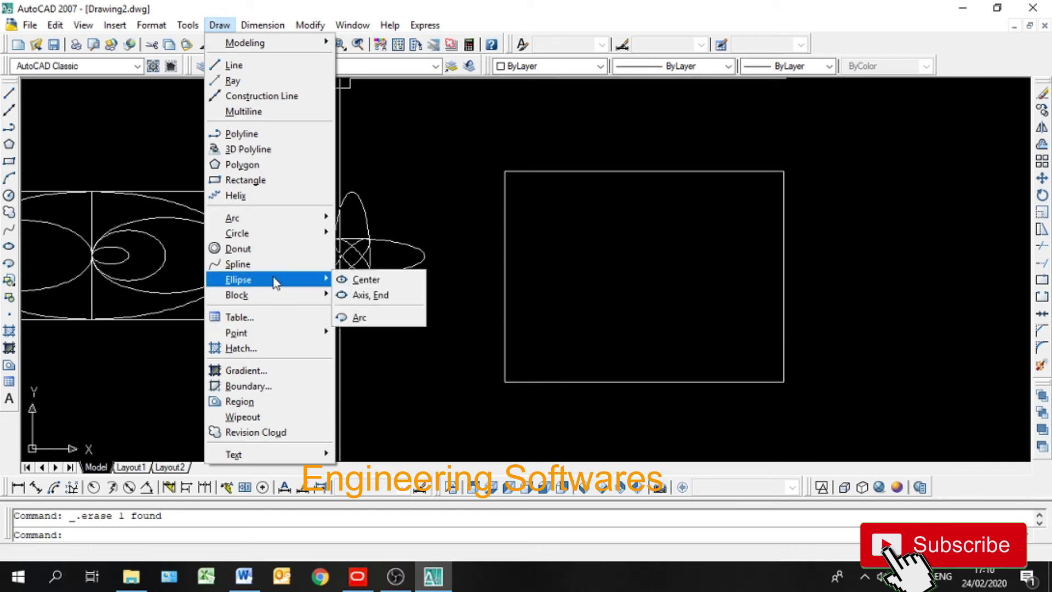
pyautogui.click(370, 295)
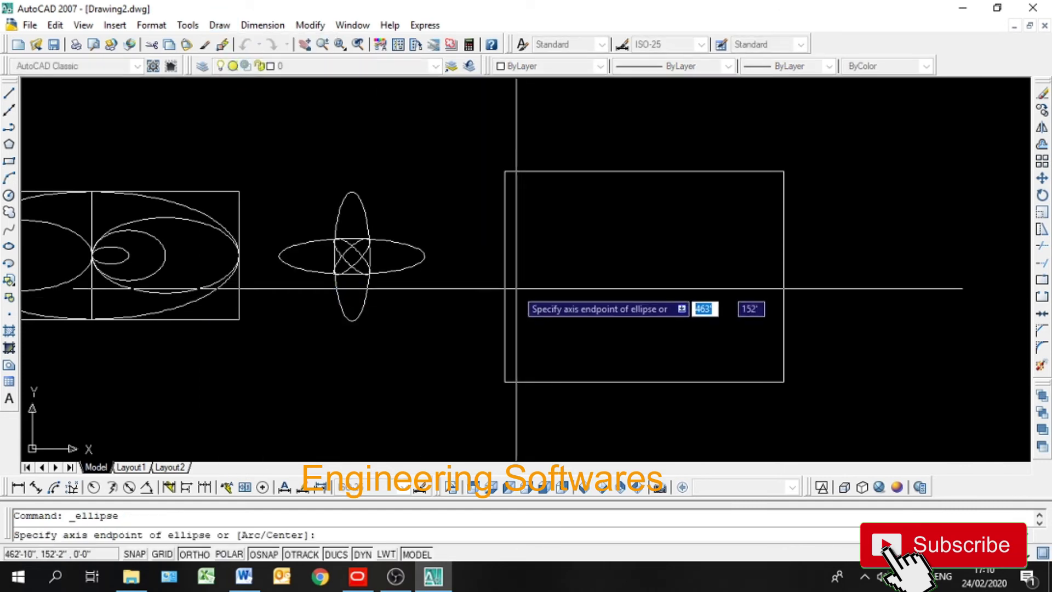
pyautogui.click(504, 276)
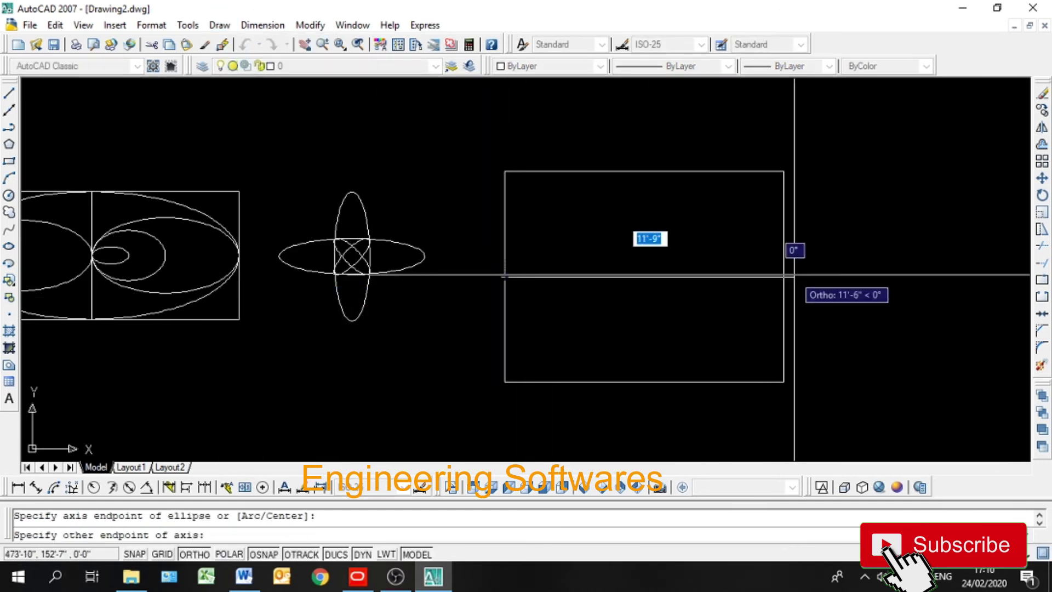
pyautogui.click(784, 277)
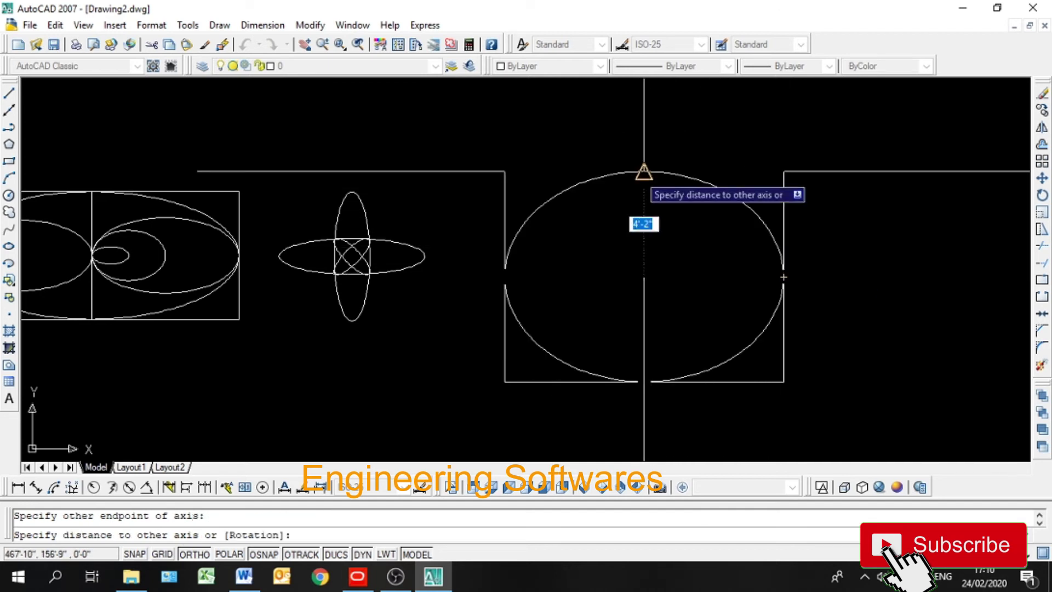
pyautogui.click(644, 172)
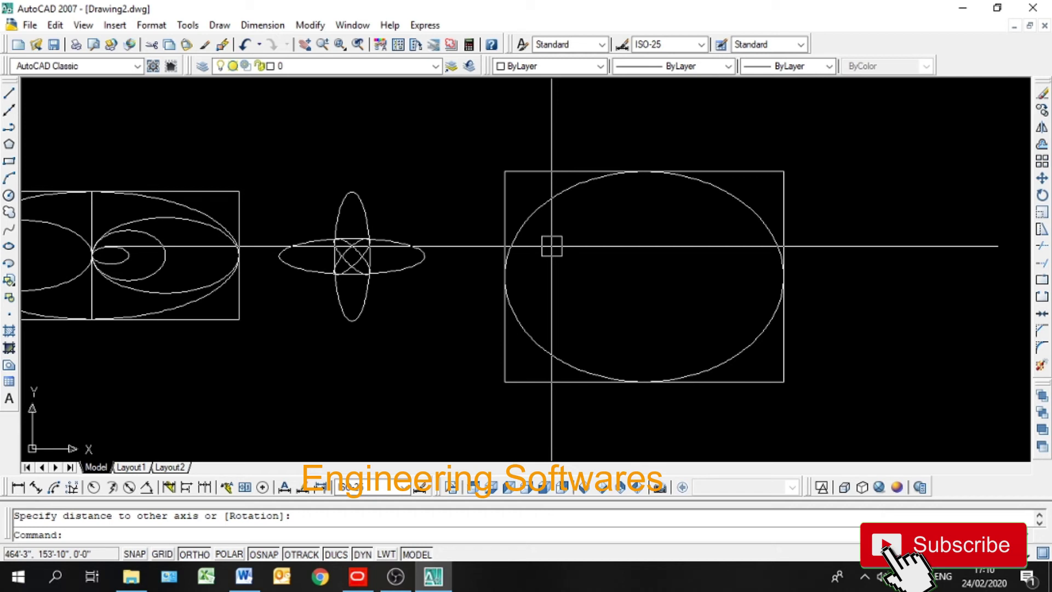
pyautogui.click(545, 203)
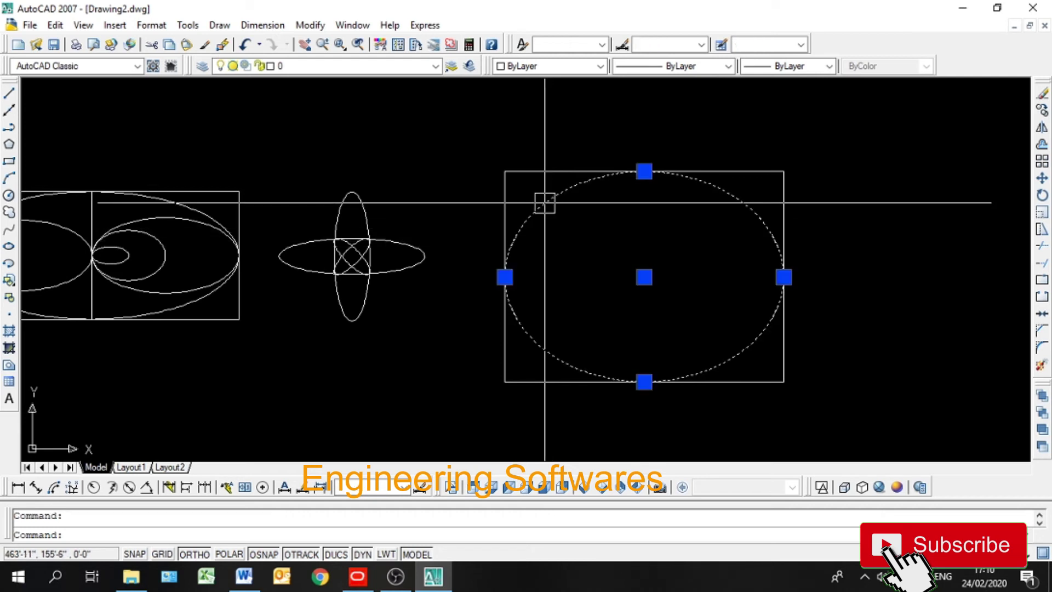
pyautogui.press('Delete')
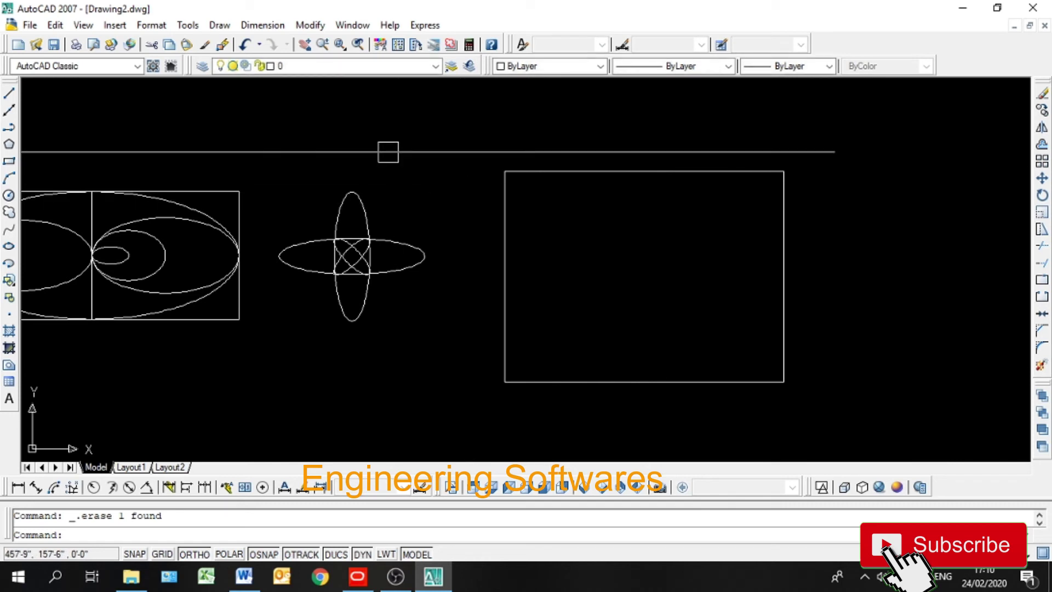
# - Draw a vertical line from the midpoint of the large rectangle's upper side to the midpoint of its lower side
pyautogui.click(16, 96)
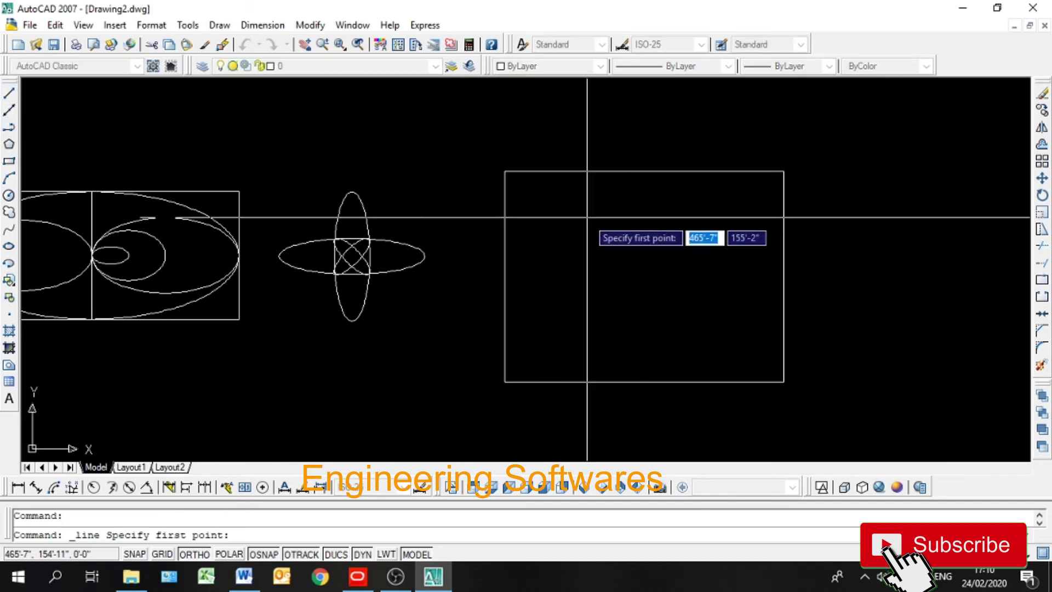
pyautogui.click(643, 172)
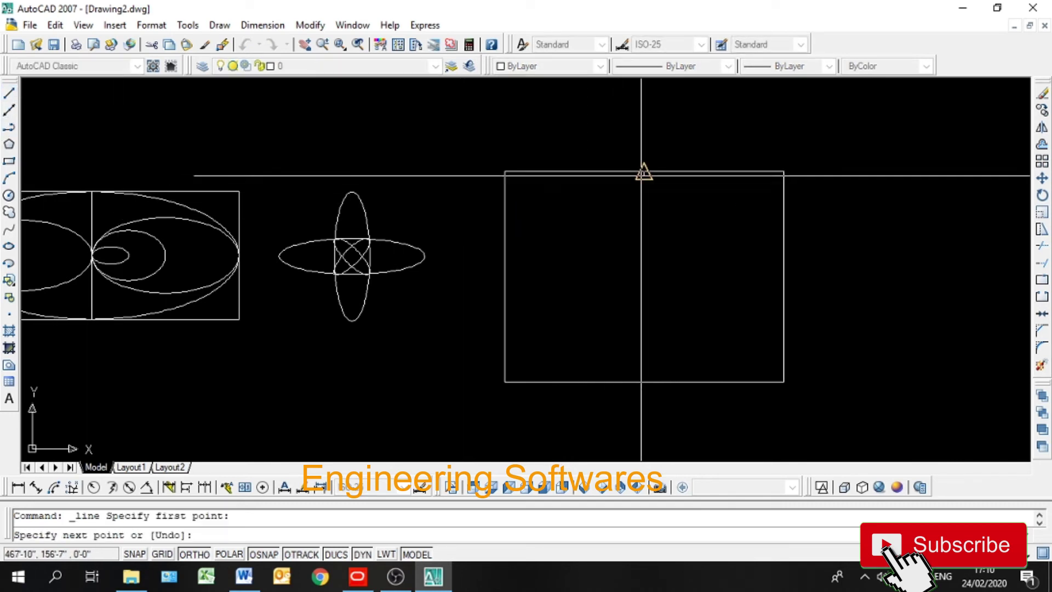
pyautogui.click(644, 381)
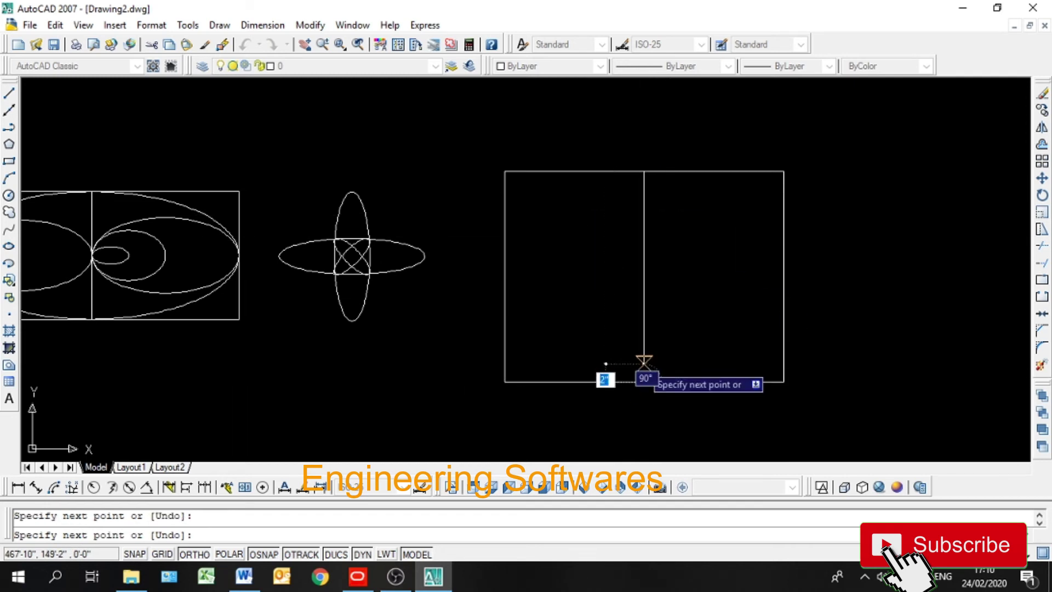
pyautogui.press('Return')
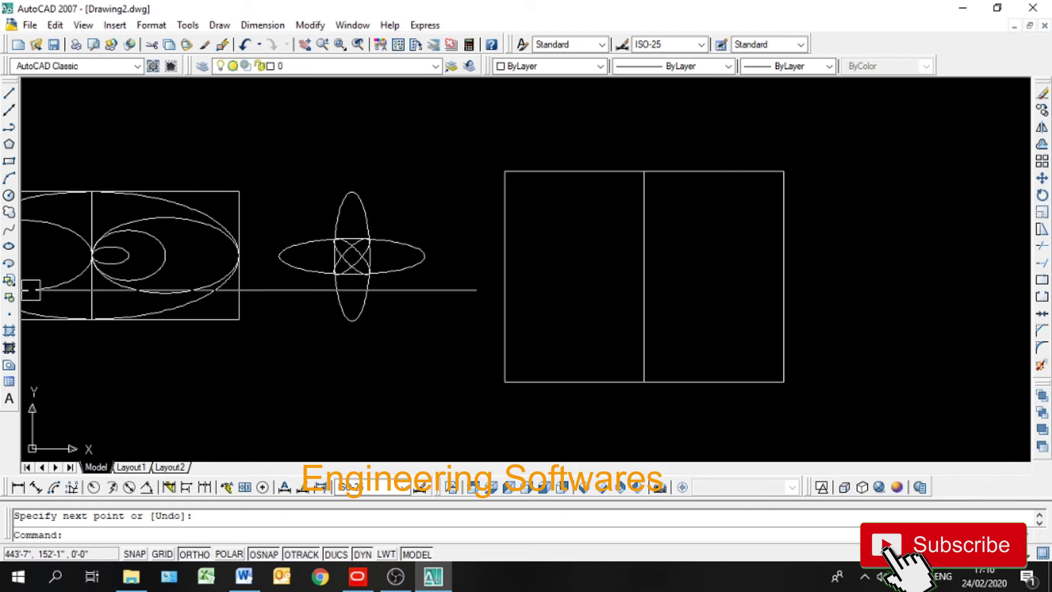
# - Draw a three-quarter elliptical arc between the large rectangle's side midpoints, reaching the upper side's midpoint, from its left midpoint to its upper midpoint
pyautogui.click(10, 265)
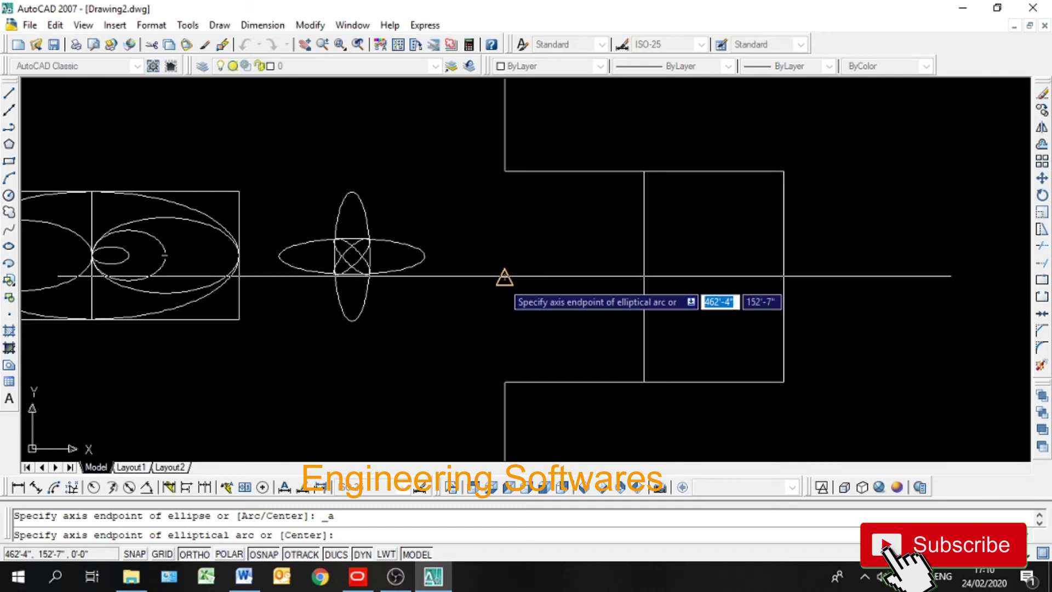
pyautogui.click(505, 276)
pyautogui.click(783, 277)
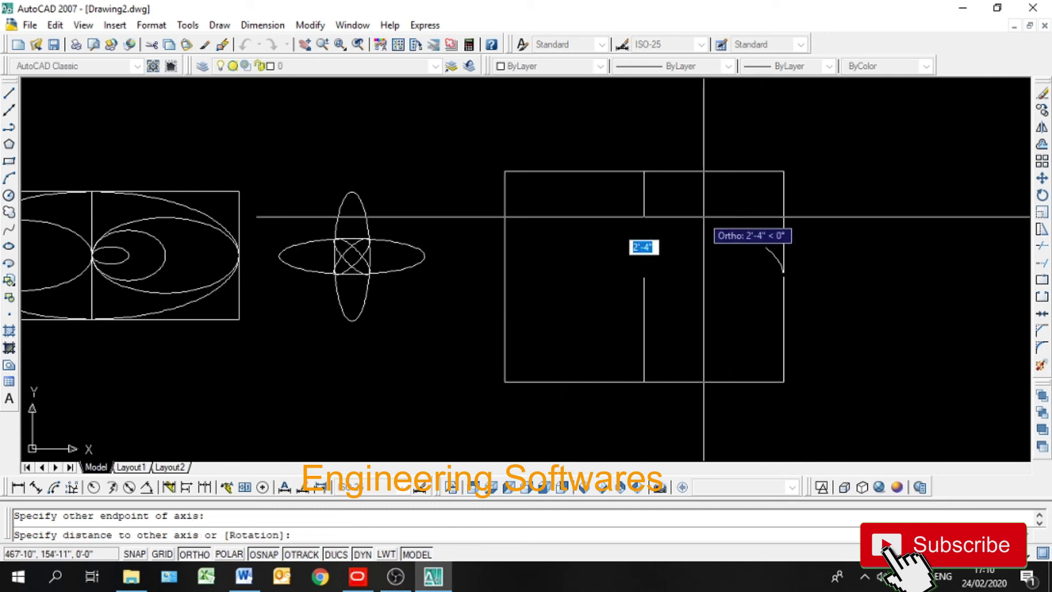
pyautogui.click(644, 171)
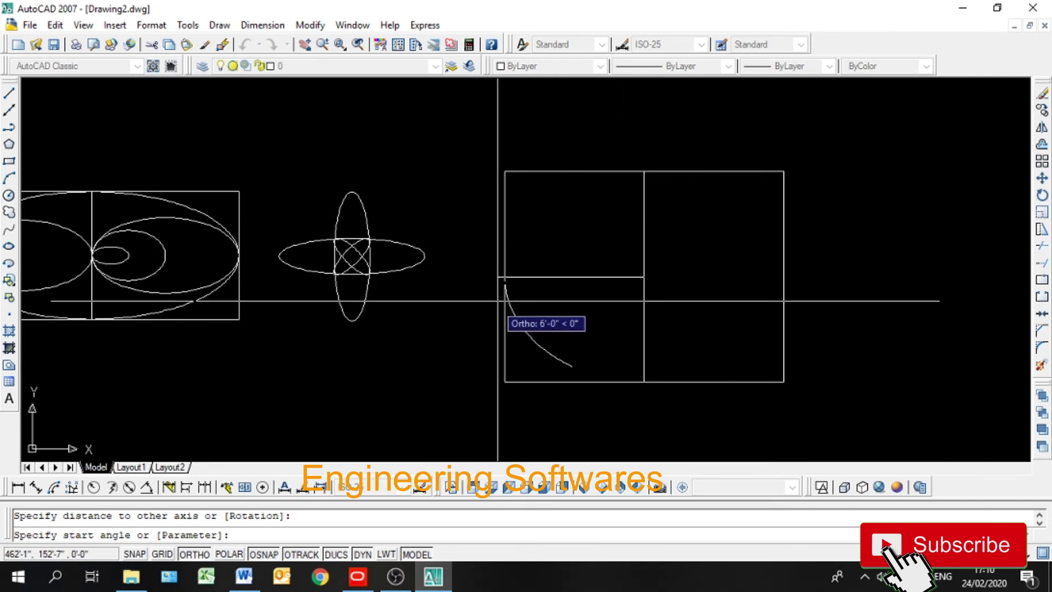
pyautogui.click(504, 278)
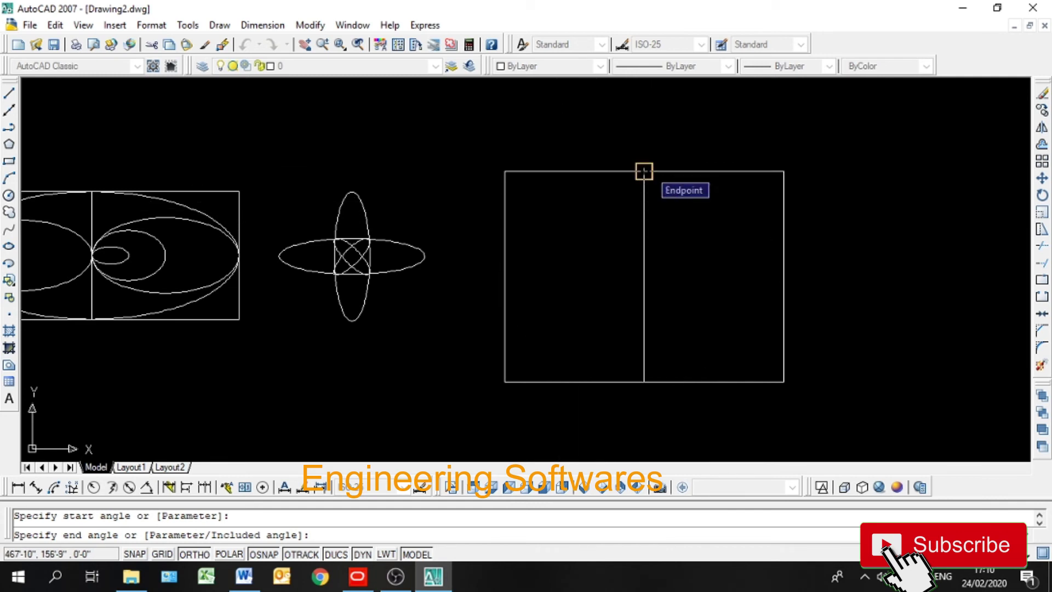
pyautogui.click(643, 171)
# - Erase the large rectangle and the vertical line inside the elliptical arc
pyautogui.click(564, 171)
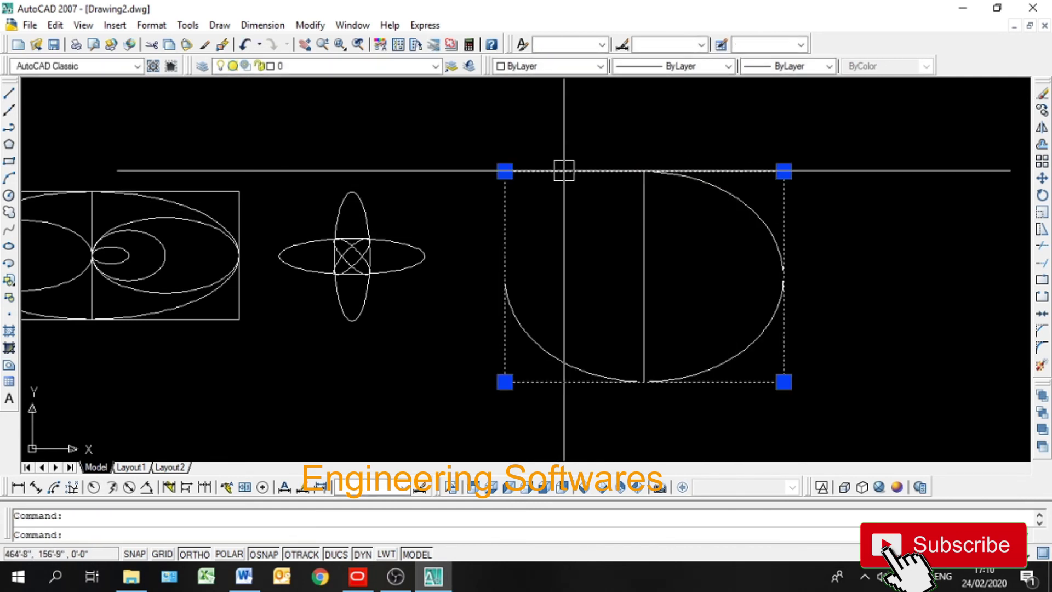
pyautogui.press('Delete')
pyautogui.click(692, 253)
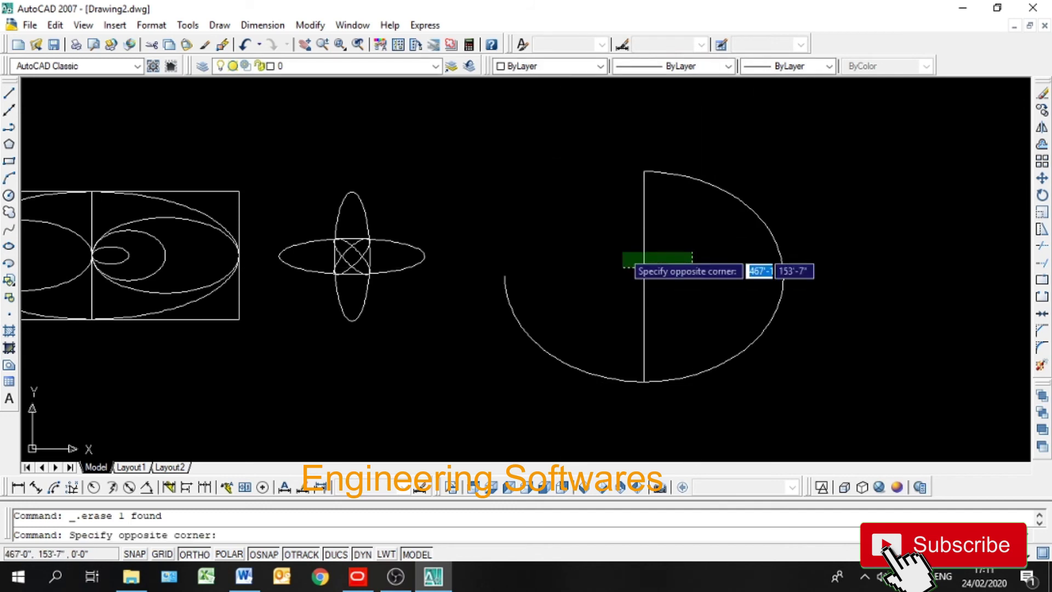
pyautogui.click(623, 249)
pyautogui.press('Delete')
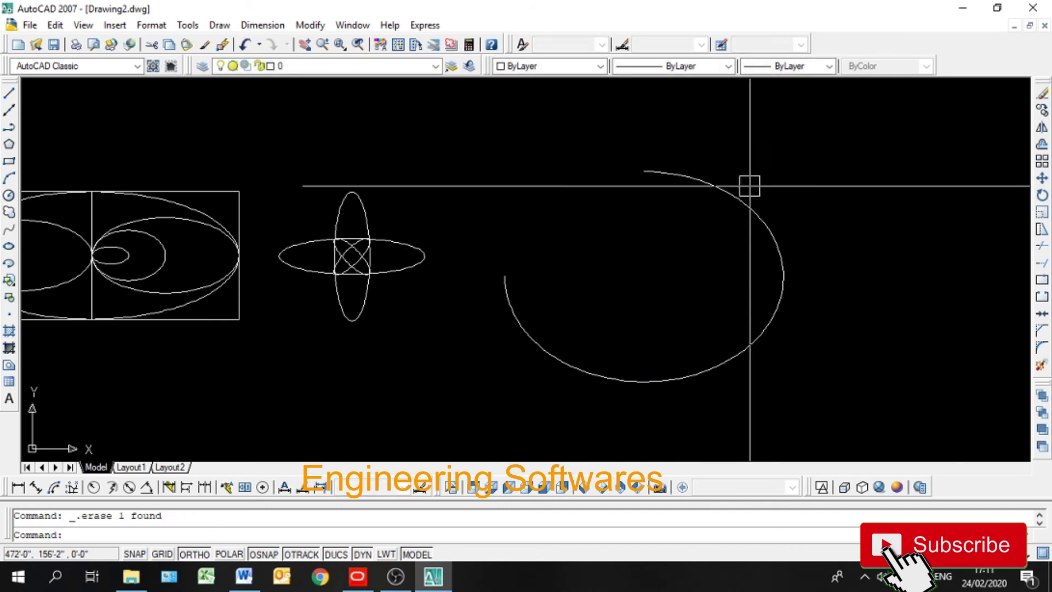
# - Draw a quarter elliptical arc right of the first one, with a vertical semi-axis of about 4'-3", and erase it
pyautogui.moveTo(770, 235)
pyautogui.mouseDown(button='middle')
pyautogui.moveTo(591, 277)
pyautogui.moveTo(482, 279)
pyautogui.mouseUp(button='middle')
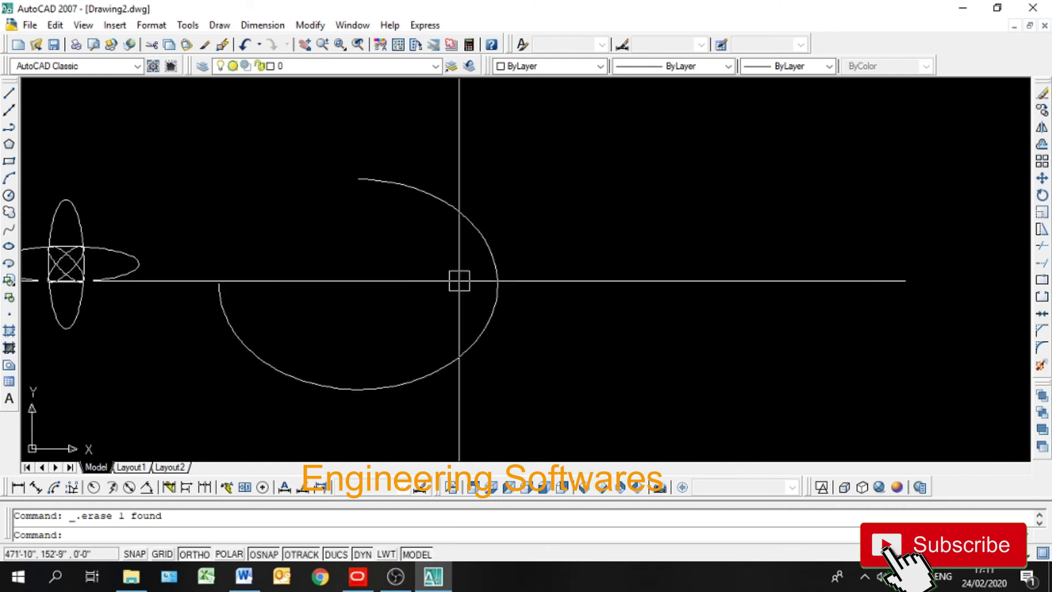
pyautogui.click(219, 25)
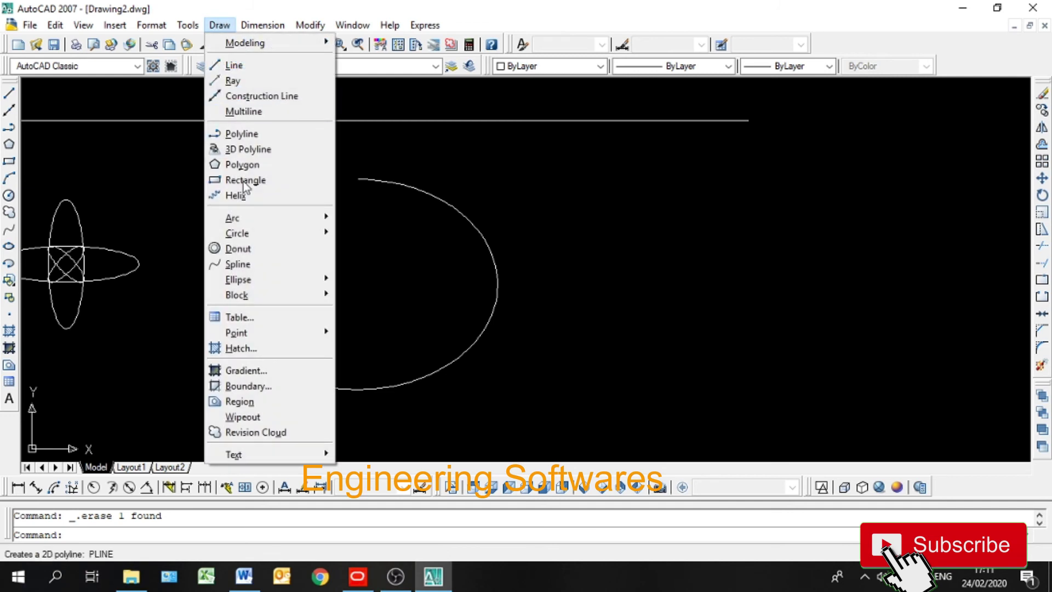
pyautogui.moveTo(272, 282)
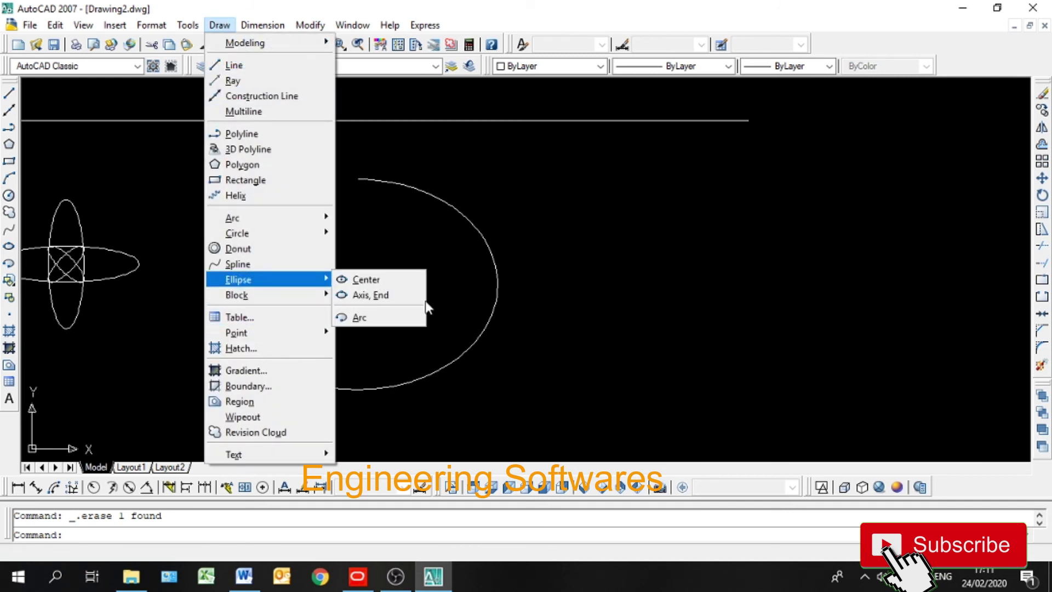
pyautogui.click(380, 321)
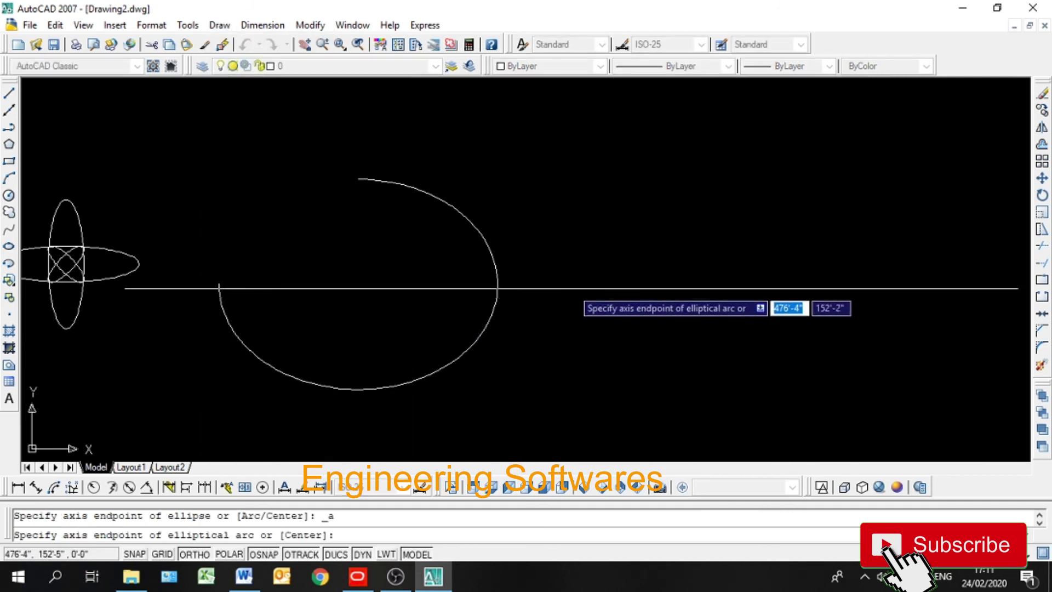
pyautogui.click(571, 285)
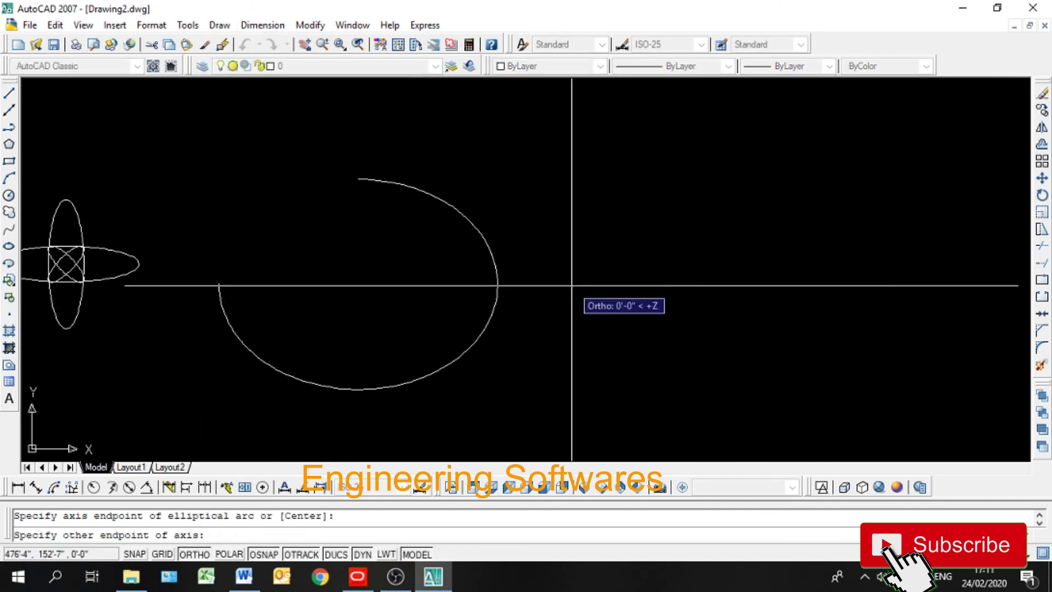
pyautogui.click(892, 279)
pyautogui.click(733, 171)
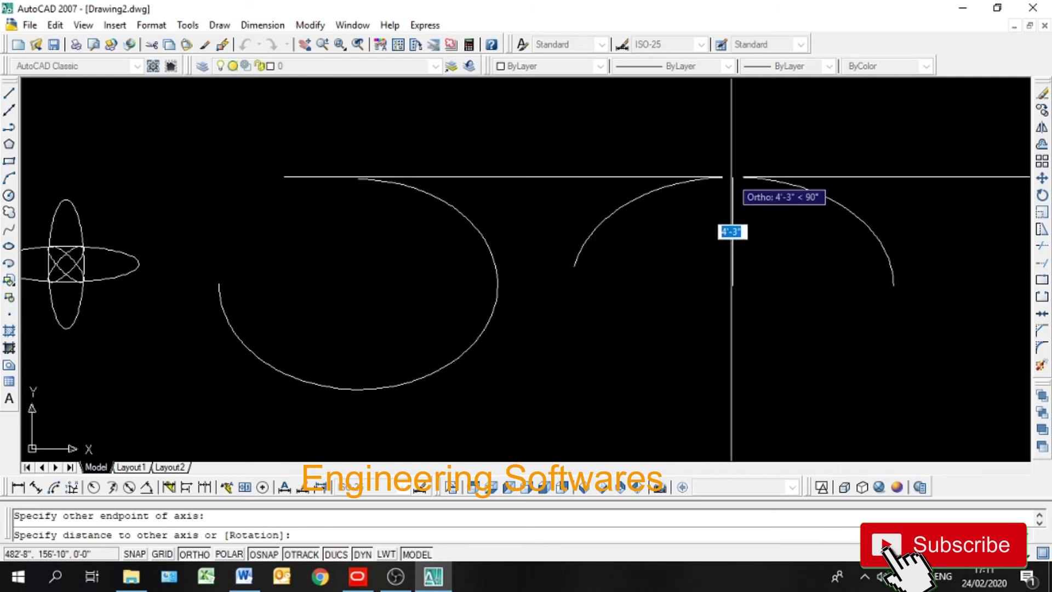
pyautogui.click(892, 280)
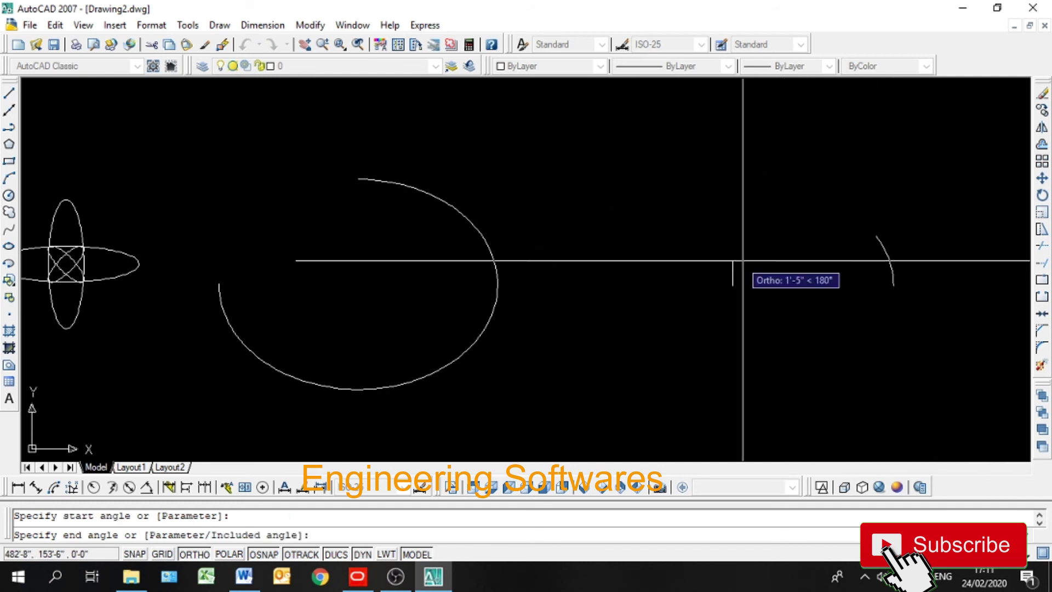
pyautogui.click(732, 175)
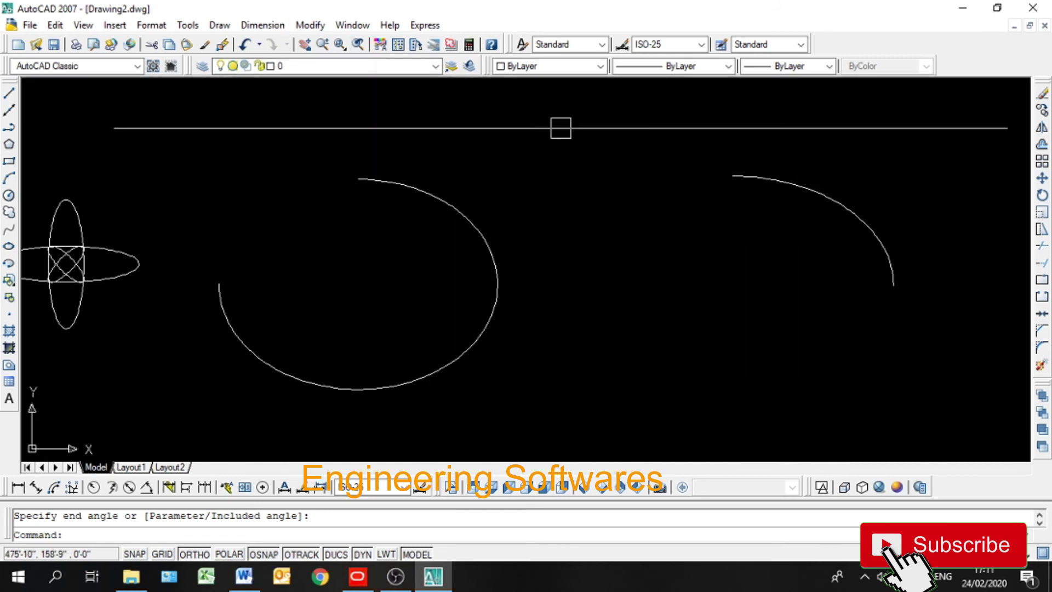
pyautogui.click(841, 153)
pyautogui.click(788, 209)
pyautogui.press('Delete')
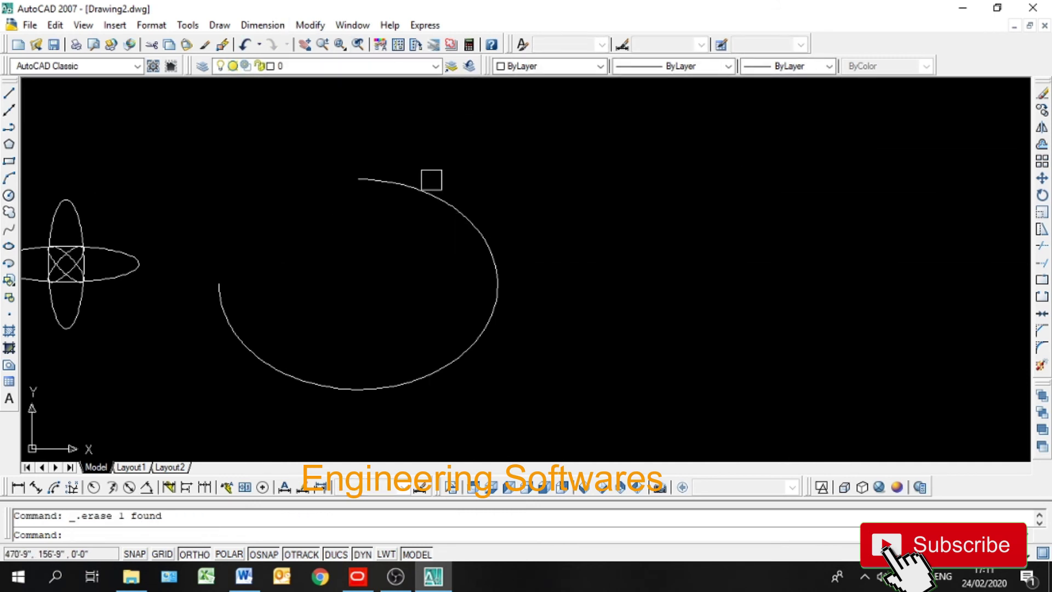
# - Draw a three-quarter elliptical arc right of the first one, from its left end to its highest point, with a vertical semi-axis of about 4'-5"
pyautogui.click(219, 26)
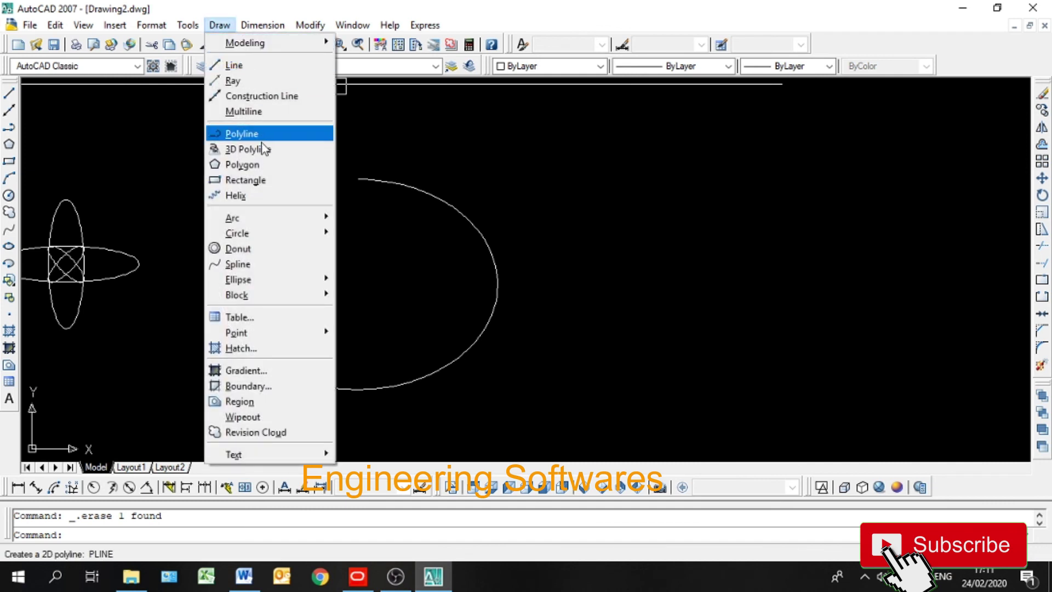
pyautogui.moveTo(315, 285)
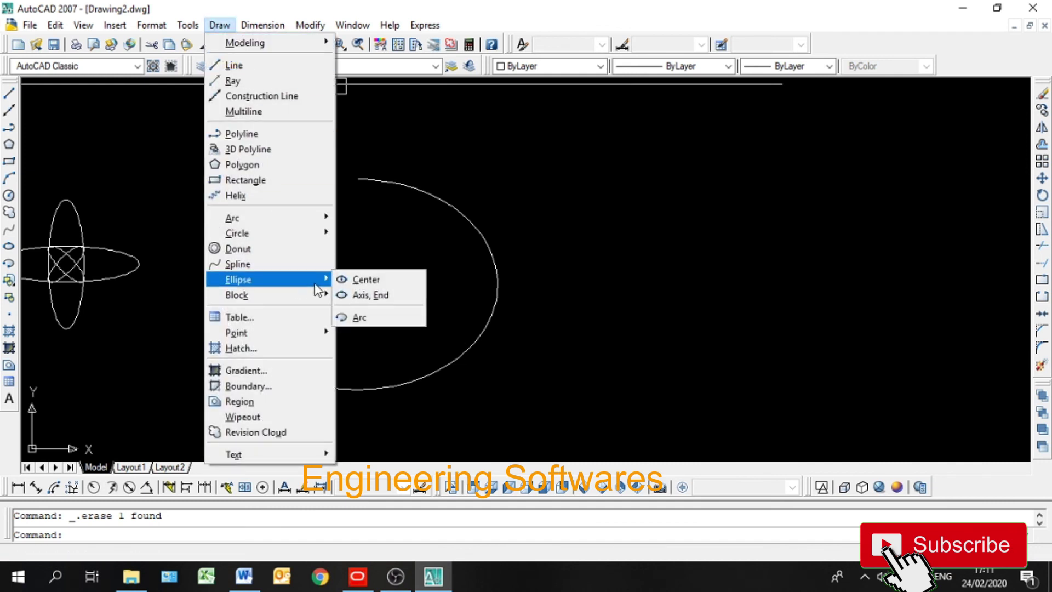
pyautogui.click(378, 316)
pyautogui.click(607, 261)
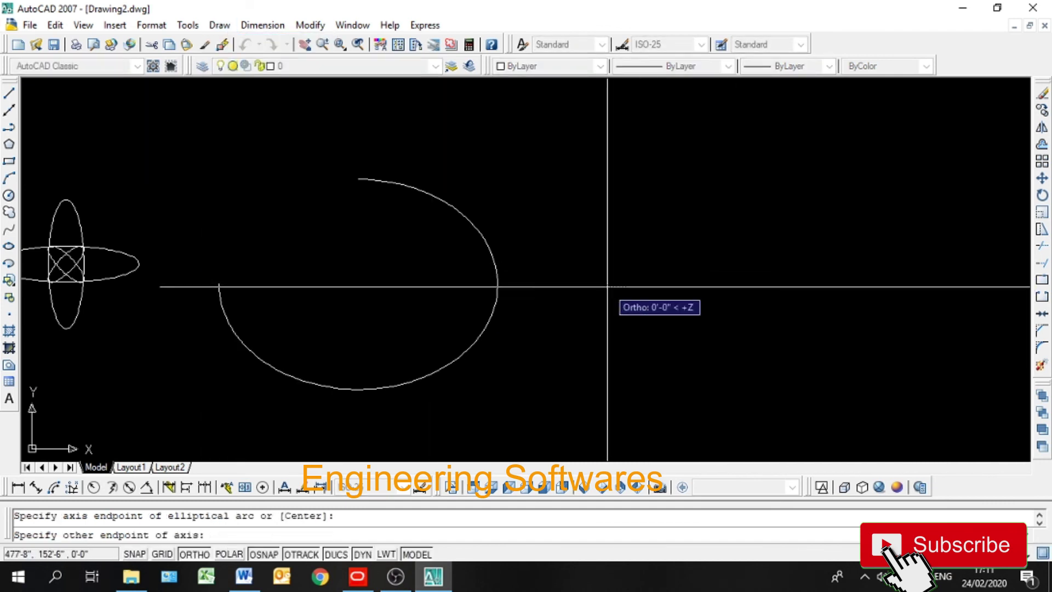
pyautogui.click(938, 261)
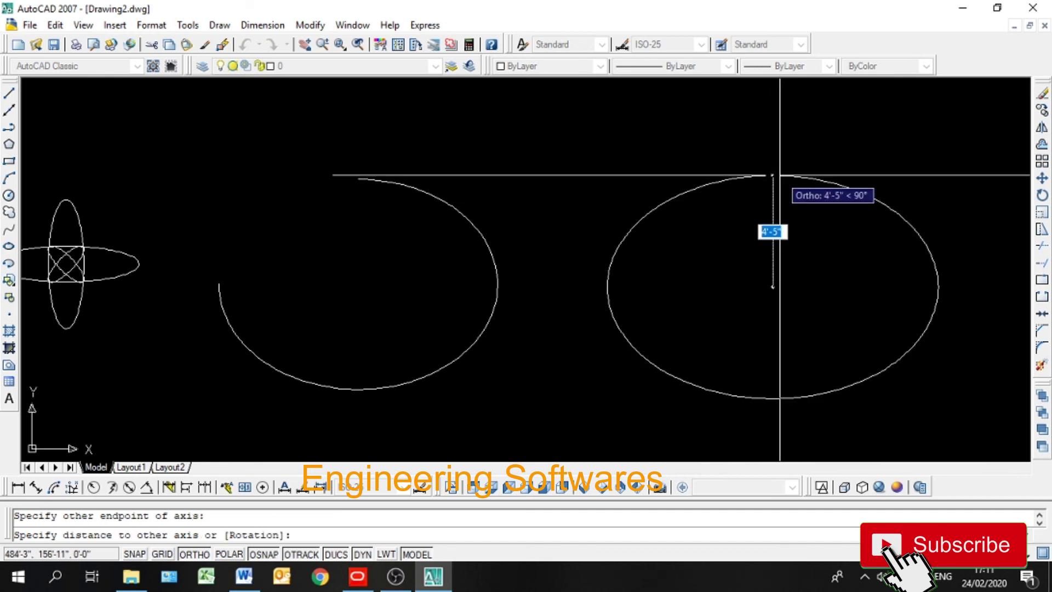
pyautogui.click(780, 176)
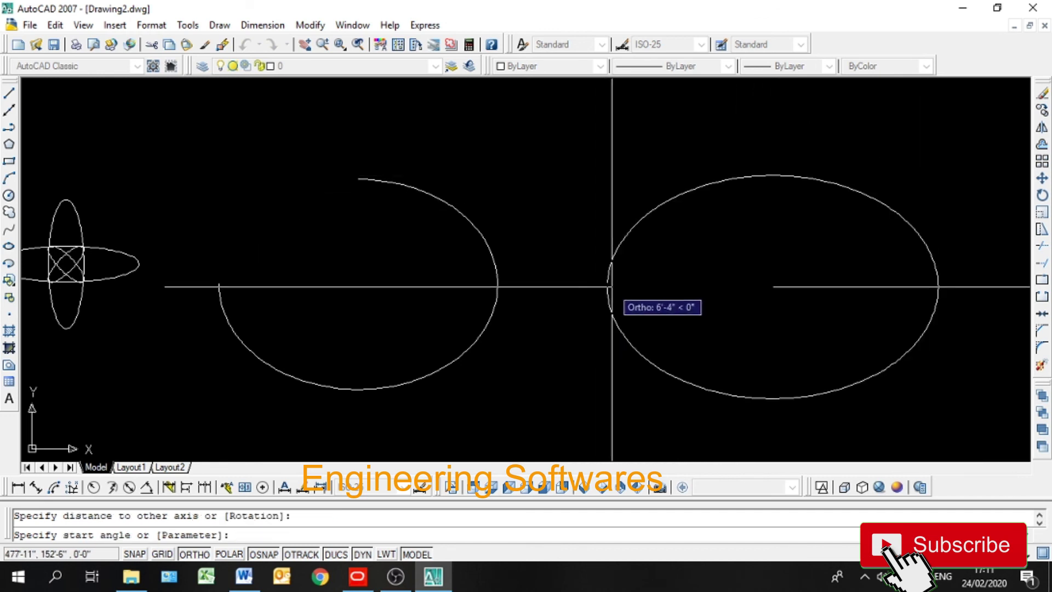
pyautogui.click(612, 286)
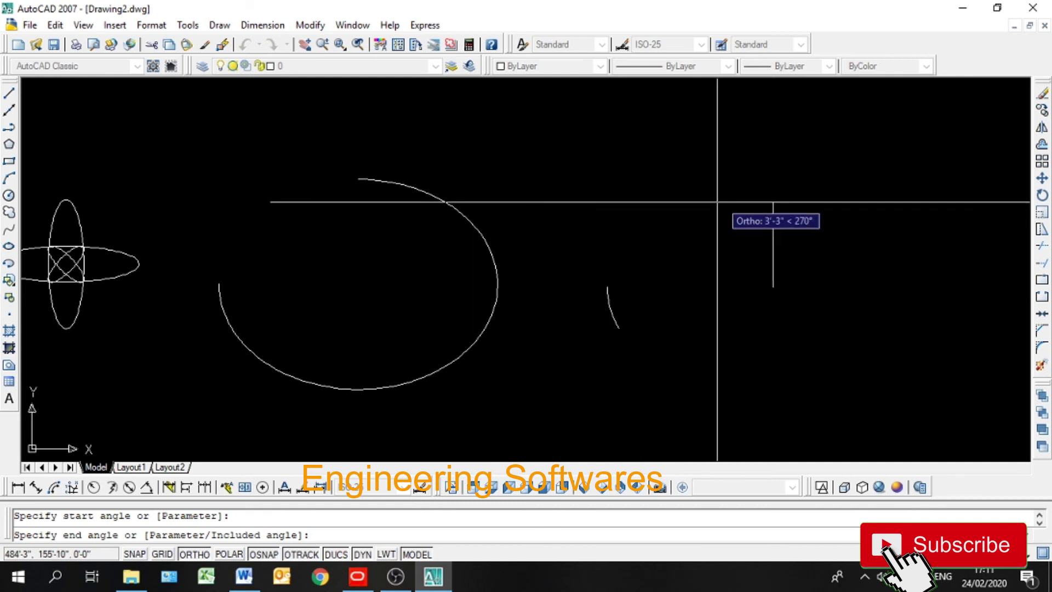
pyautogui.click(776, 172)
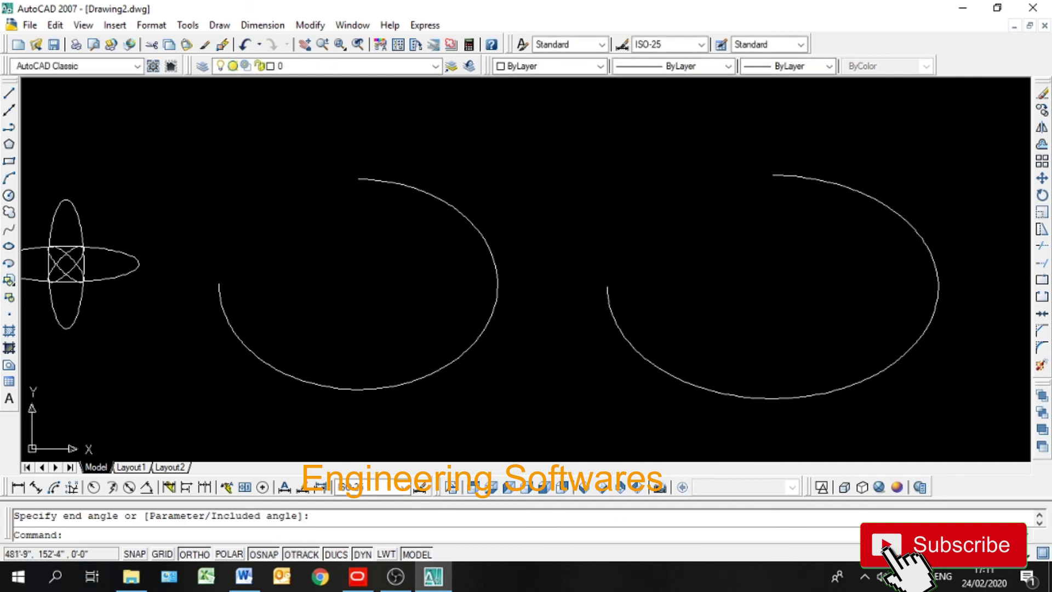
# - Erase both three-quarter elliptical arcs
pyautogui.click(678, 321)
pyautogui.click(376, 299)
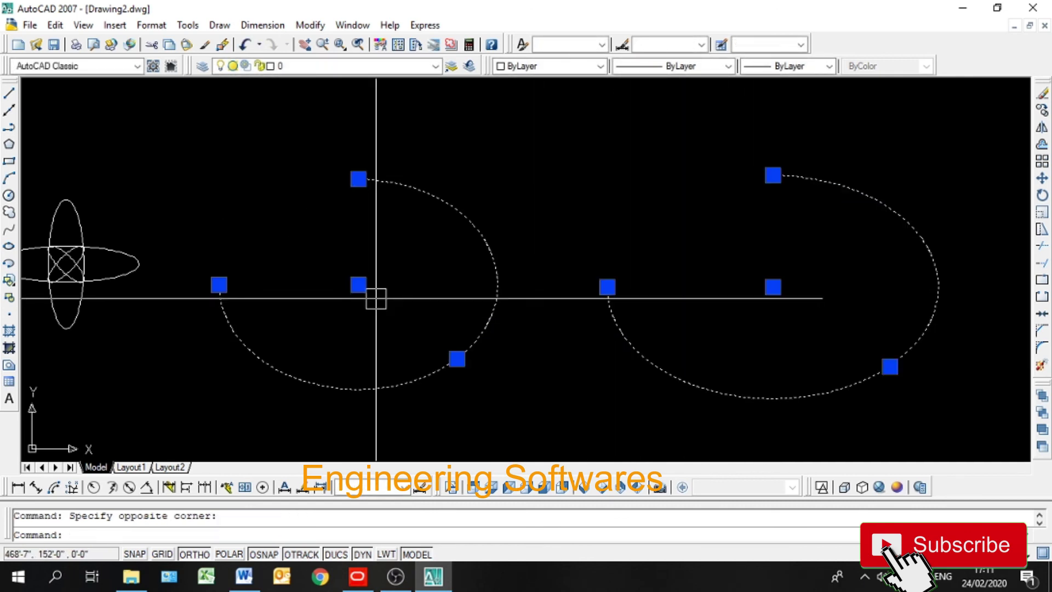
pyautogui.press('Delete')
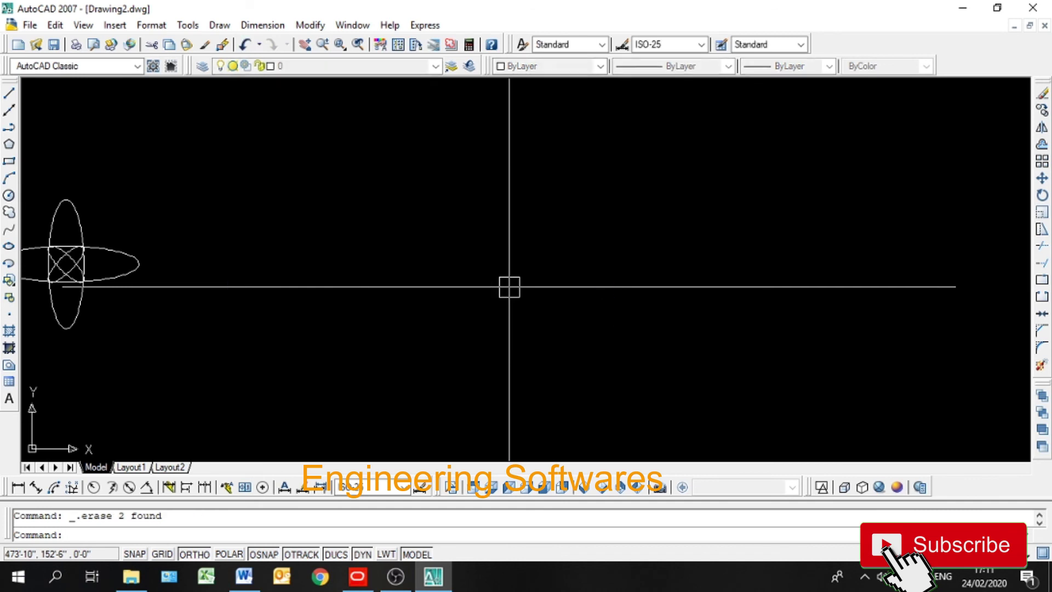
# - Draw a wide horizontal ellipse with the Center option to the right of the crossed ellipses, with the other semi-axis set to 2'
pyautogui.click(217, 26)
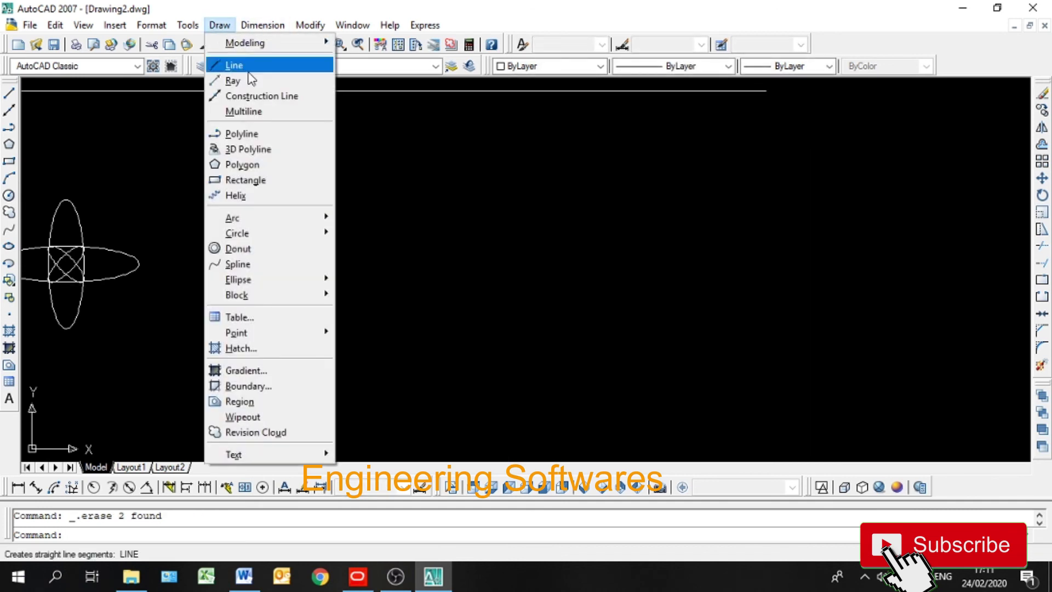
pyautogui.moveTo(317, 279)
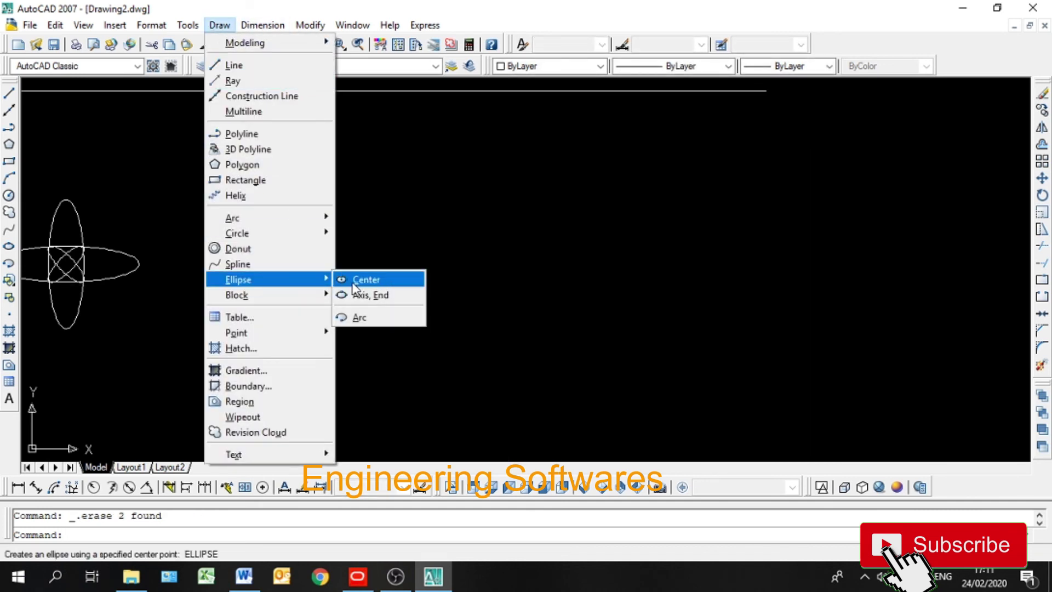
pyautogui.click(353, 280)
pyautogui.click(400, 290)
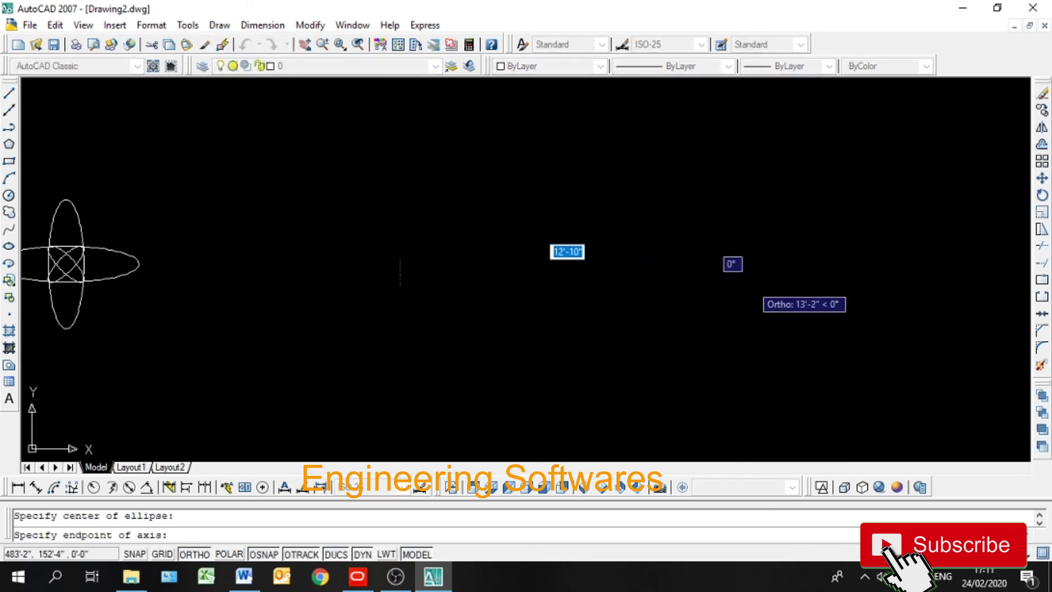
pyautogui.click(789, 261)
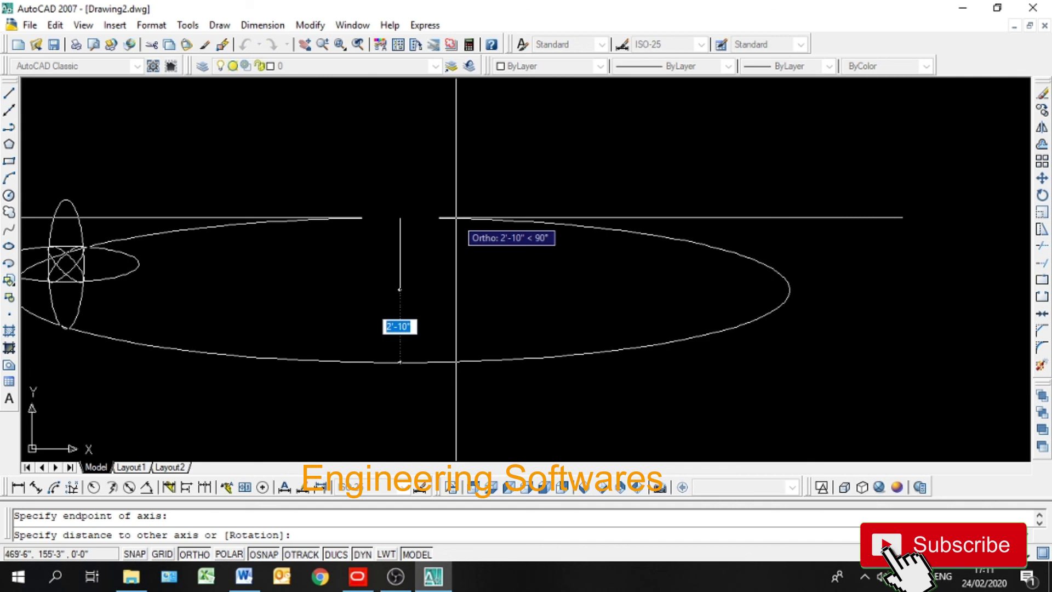
pyautogui.write("2'")
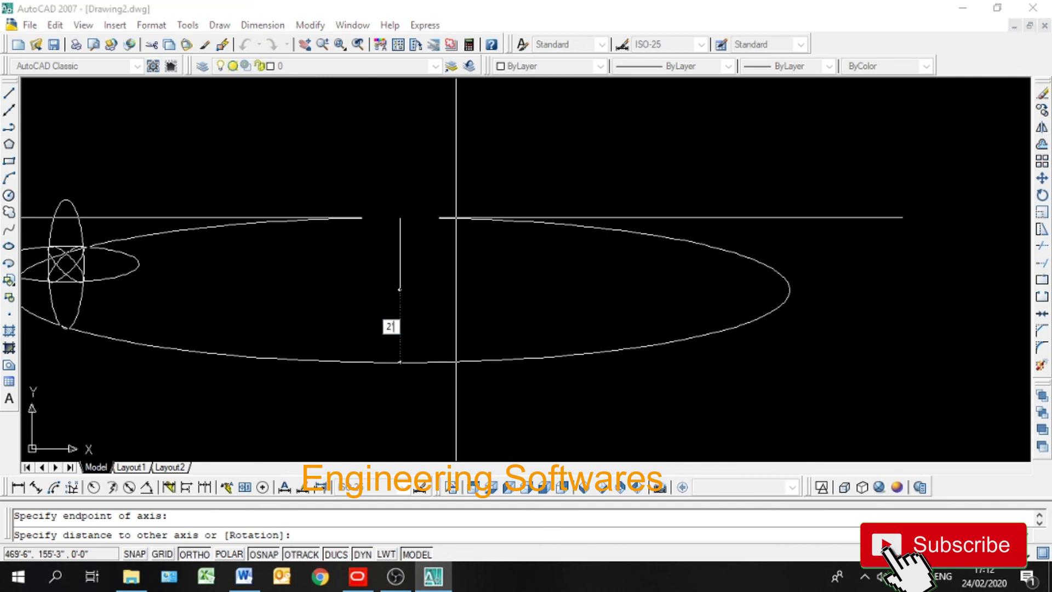
pyautogui.press('Return')
# - Select the wide ellipse and review the nested ellipses inside the divided rectangle
pyautogui.moveTo(349, 272); pyautogui.dragTo(426, 219, button='middle')
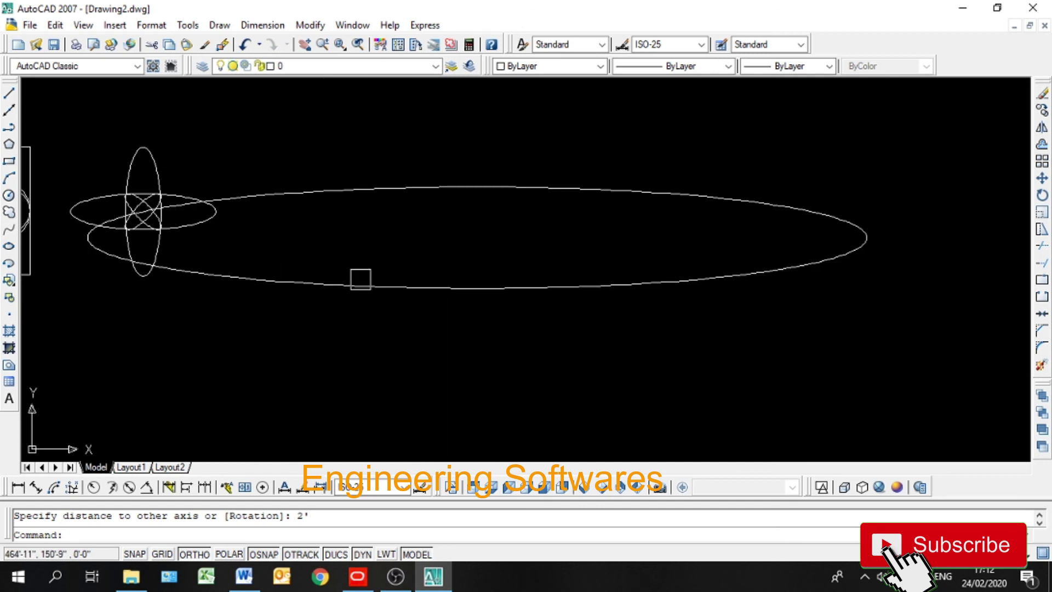
pyautogui.click(378, 285)
pyautogui.scroll(-2, 406, 299)
pyautogui.scroll(-3, 416, 299)
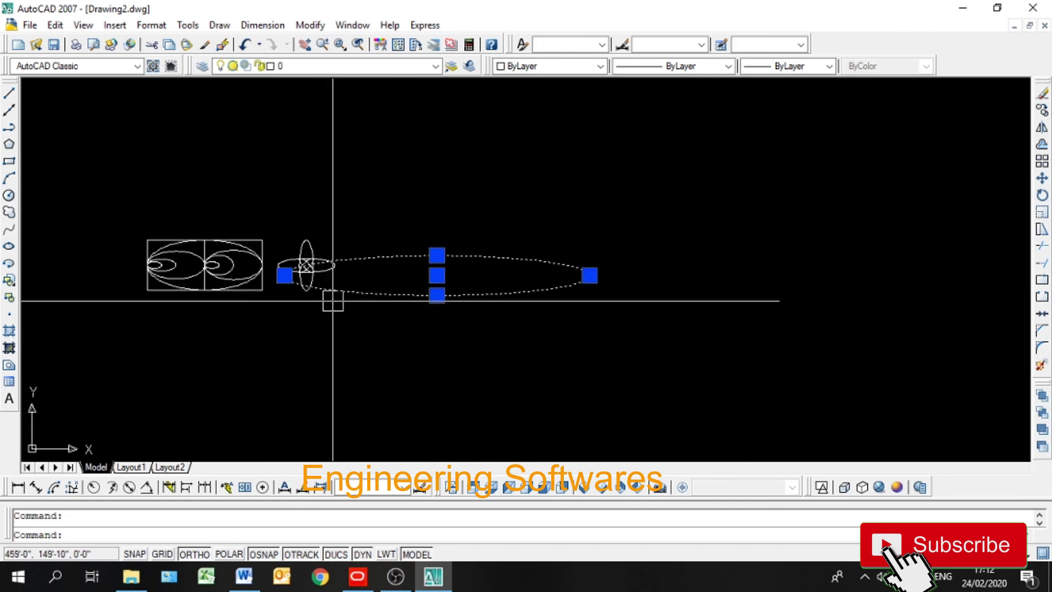
pyautogui.moveTo(245, 285); pyautogui.dragTo(333, 257, button='middle')
pyautogui.scroll(6, 249, 232)
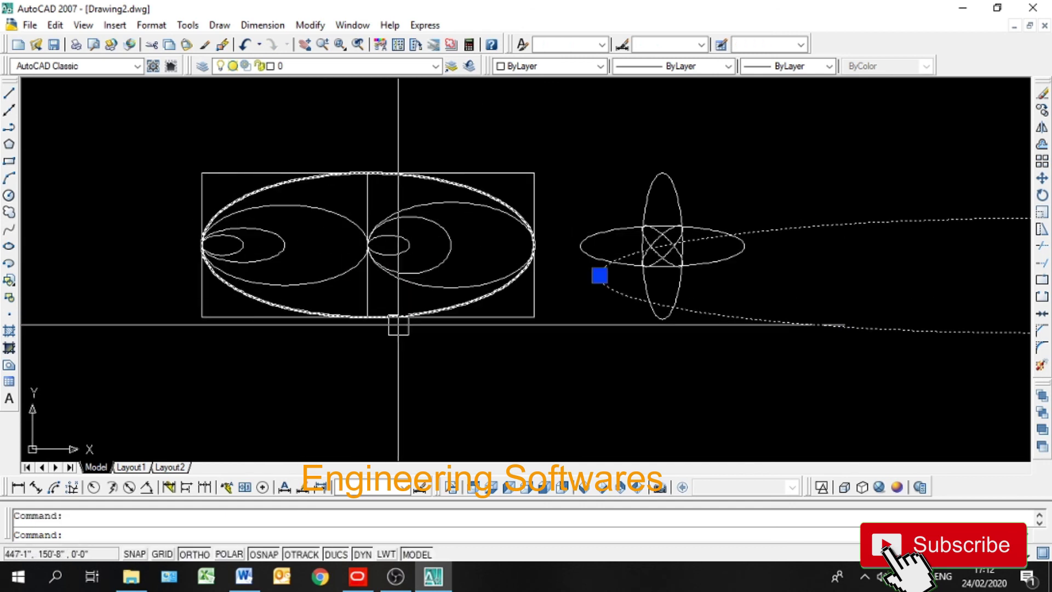